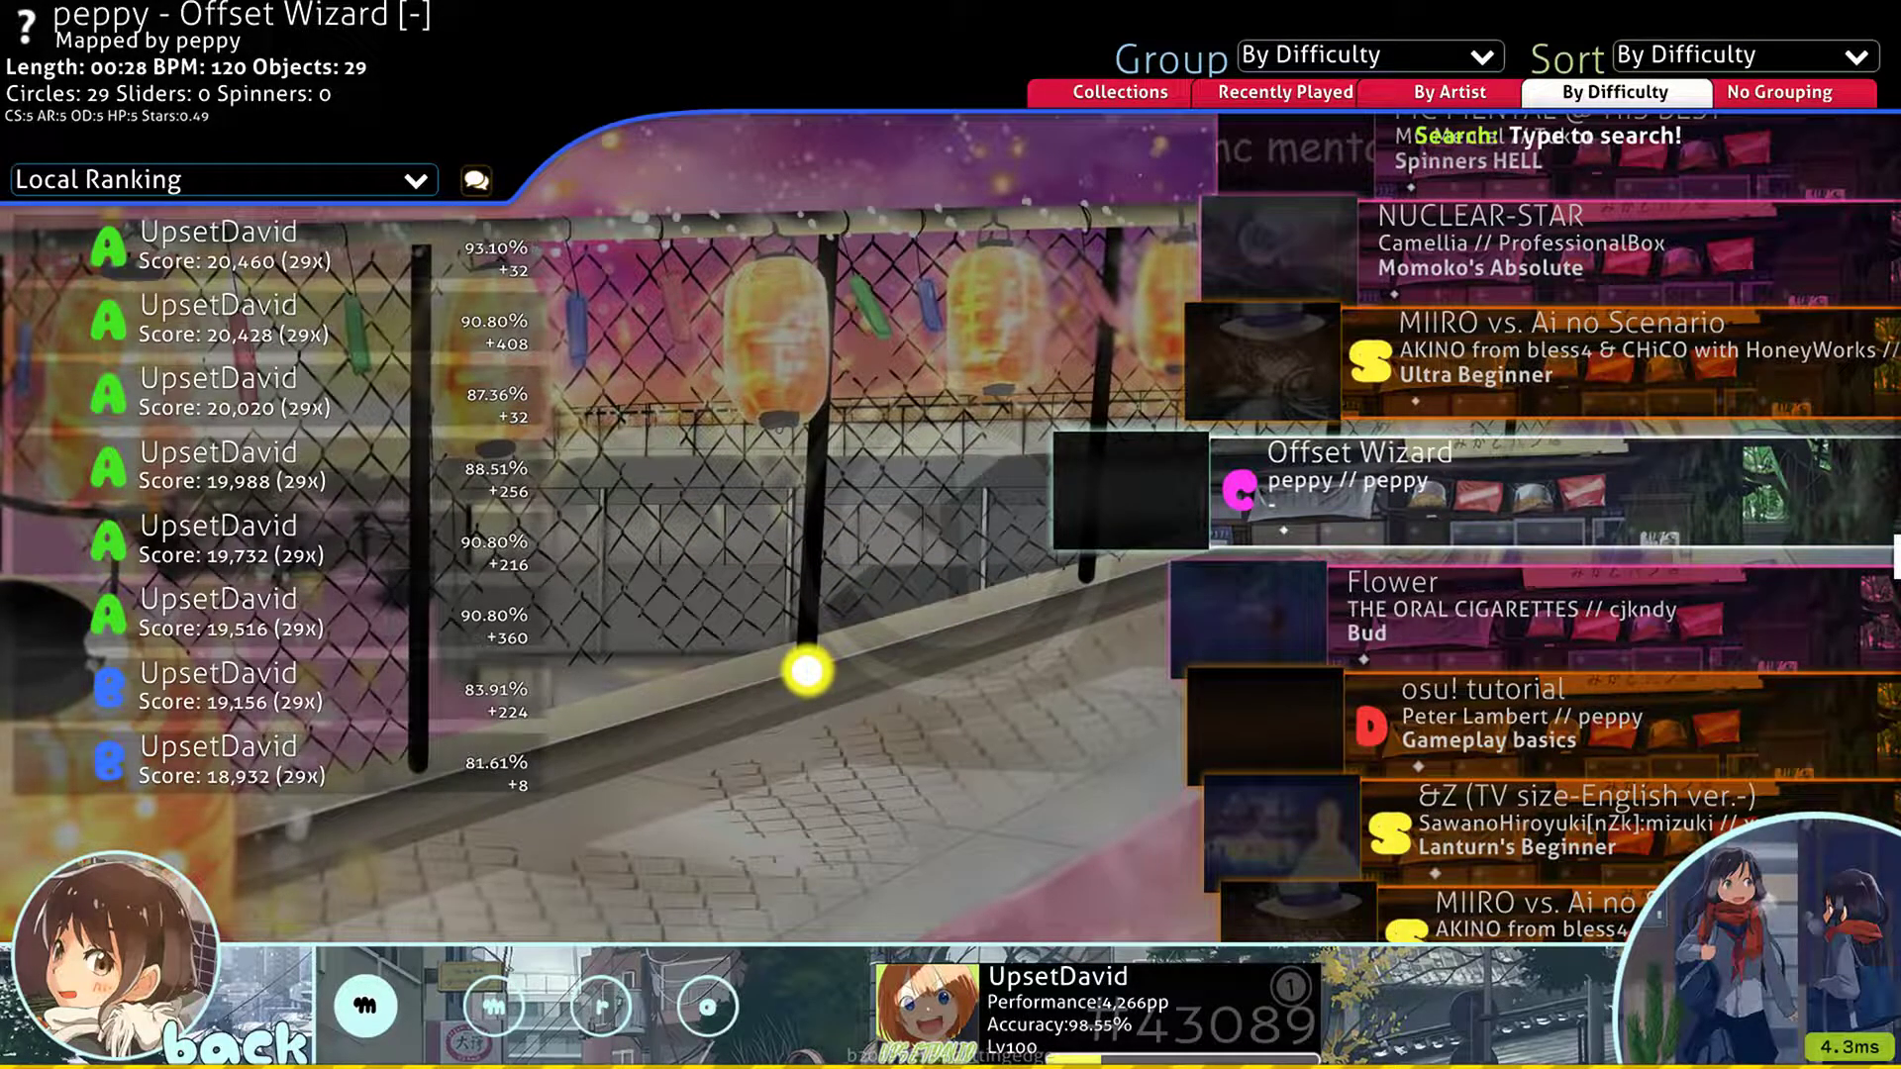
Step: Open the Offset Wizard beatmap in the editor and preview its playback
key("ctrl+o")
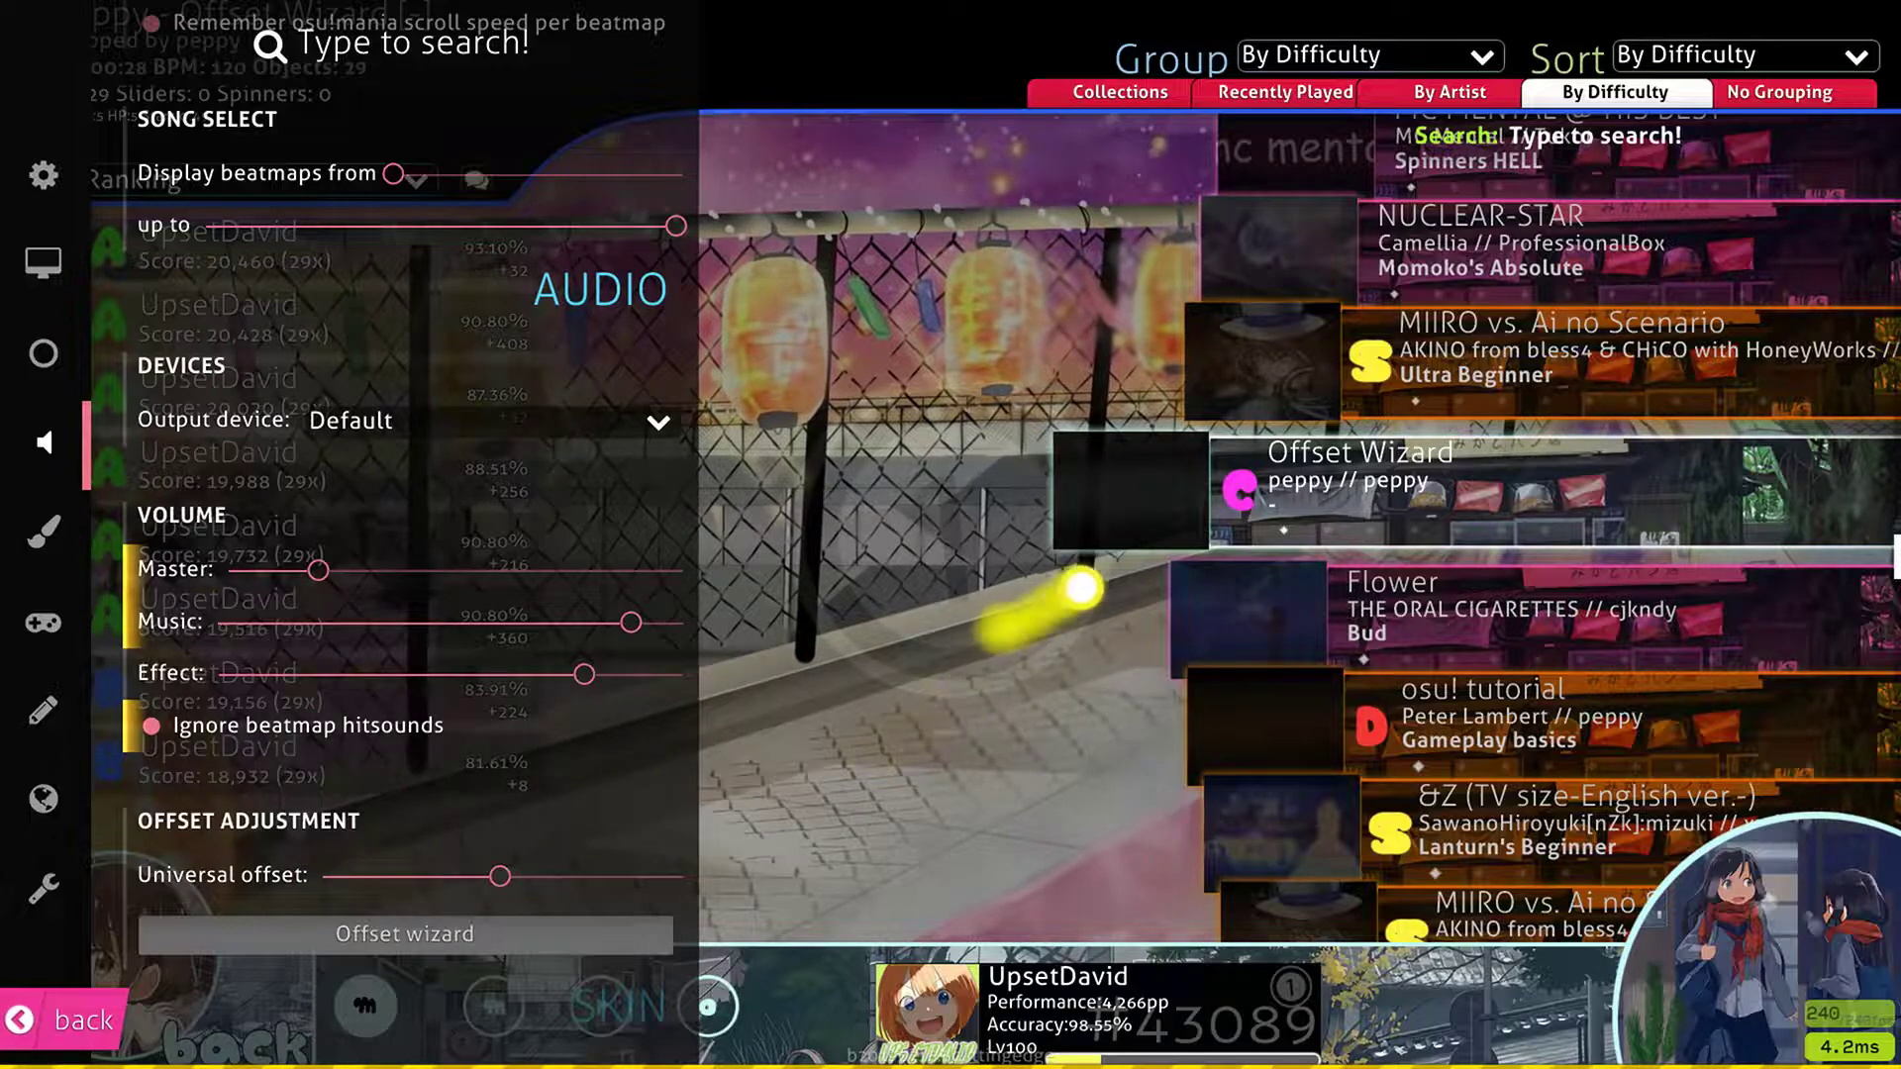
key("Escape")
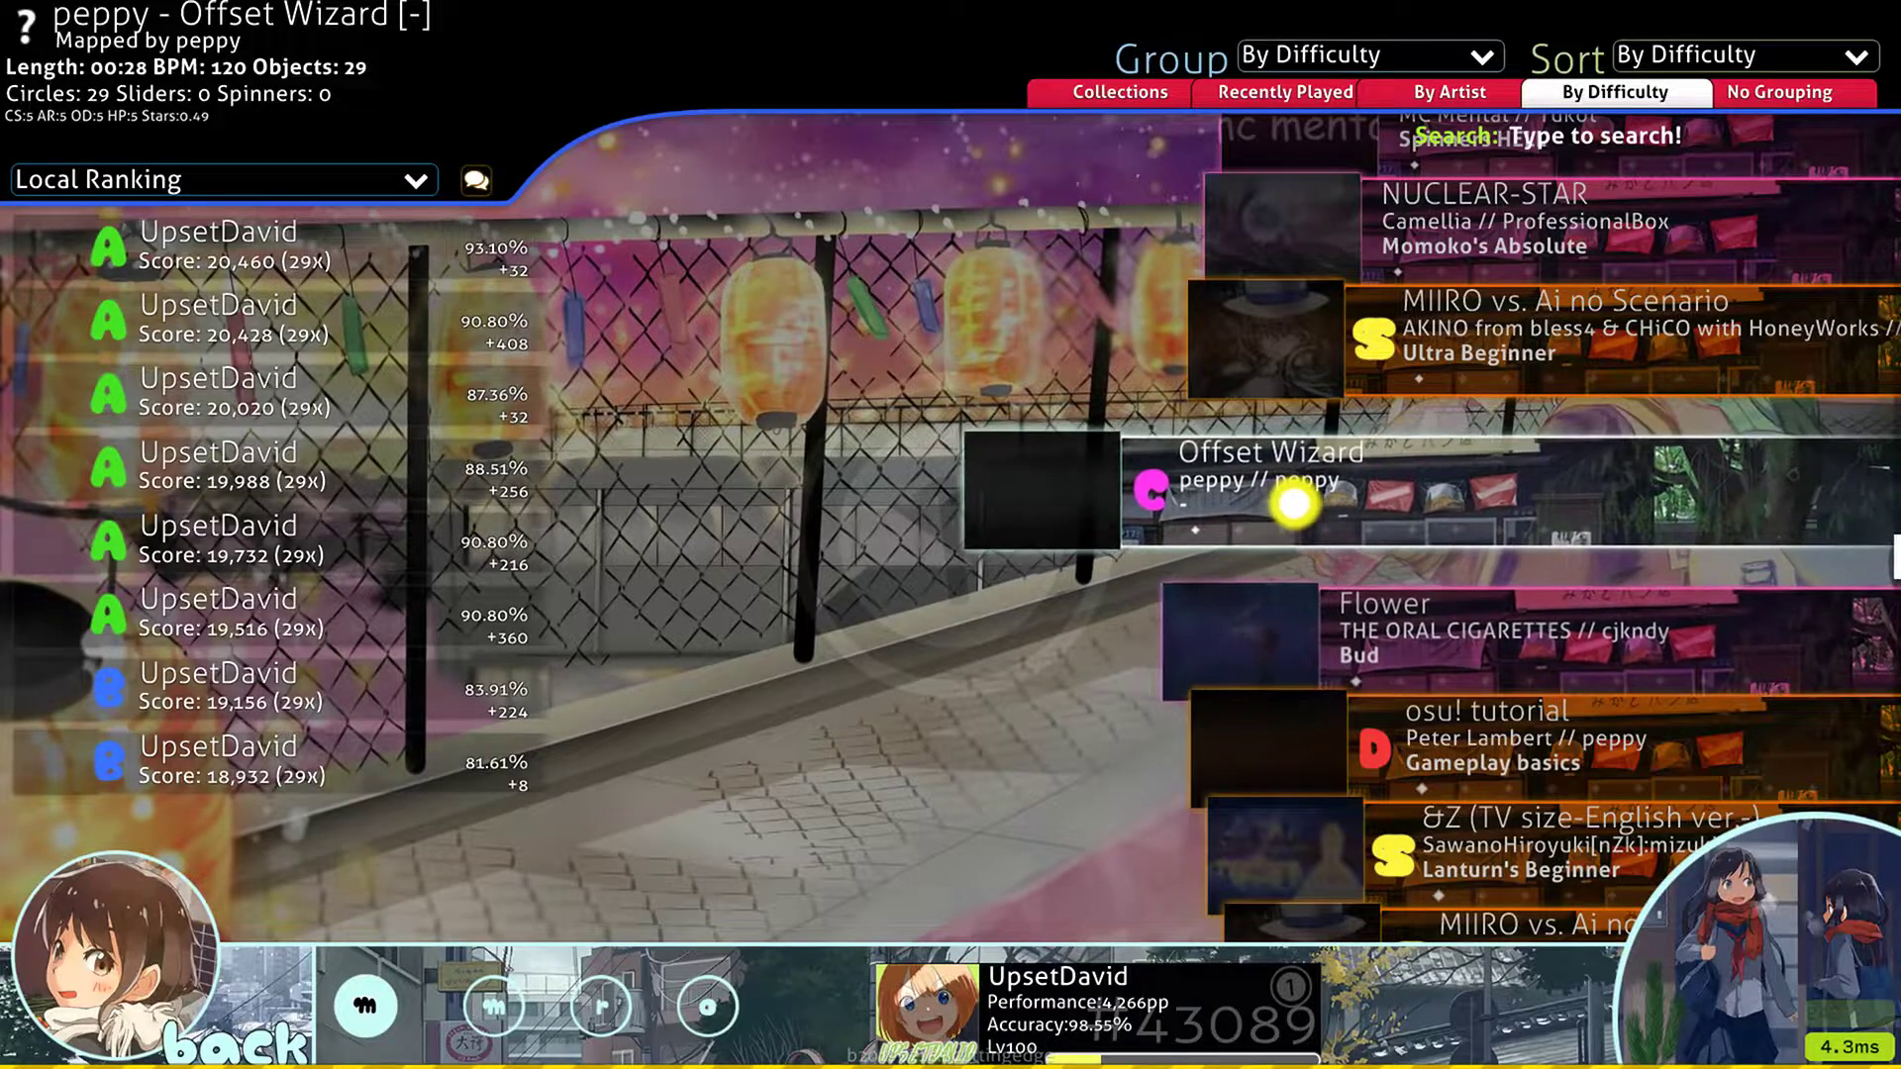
right_click(1277, 505)
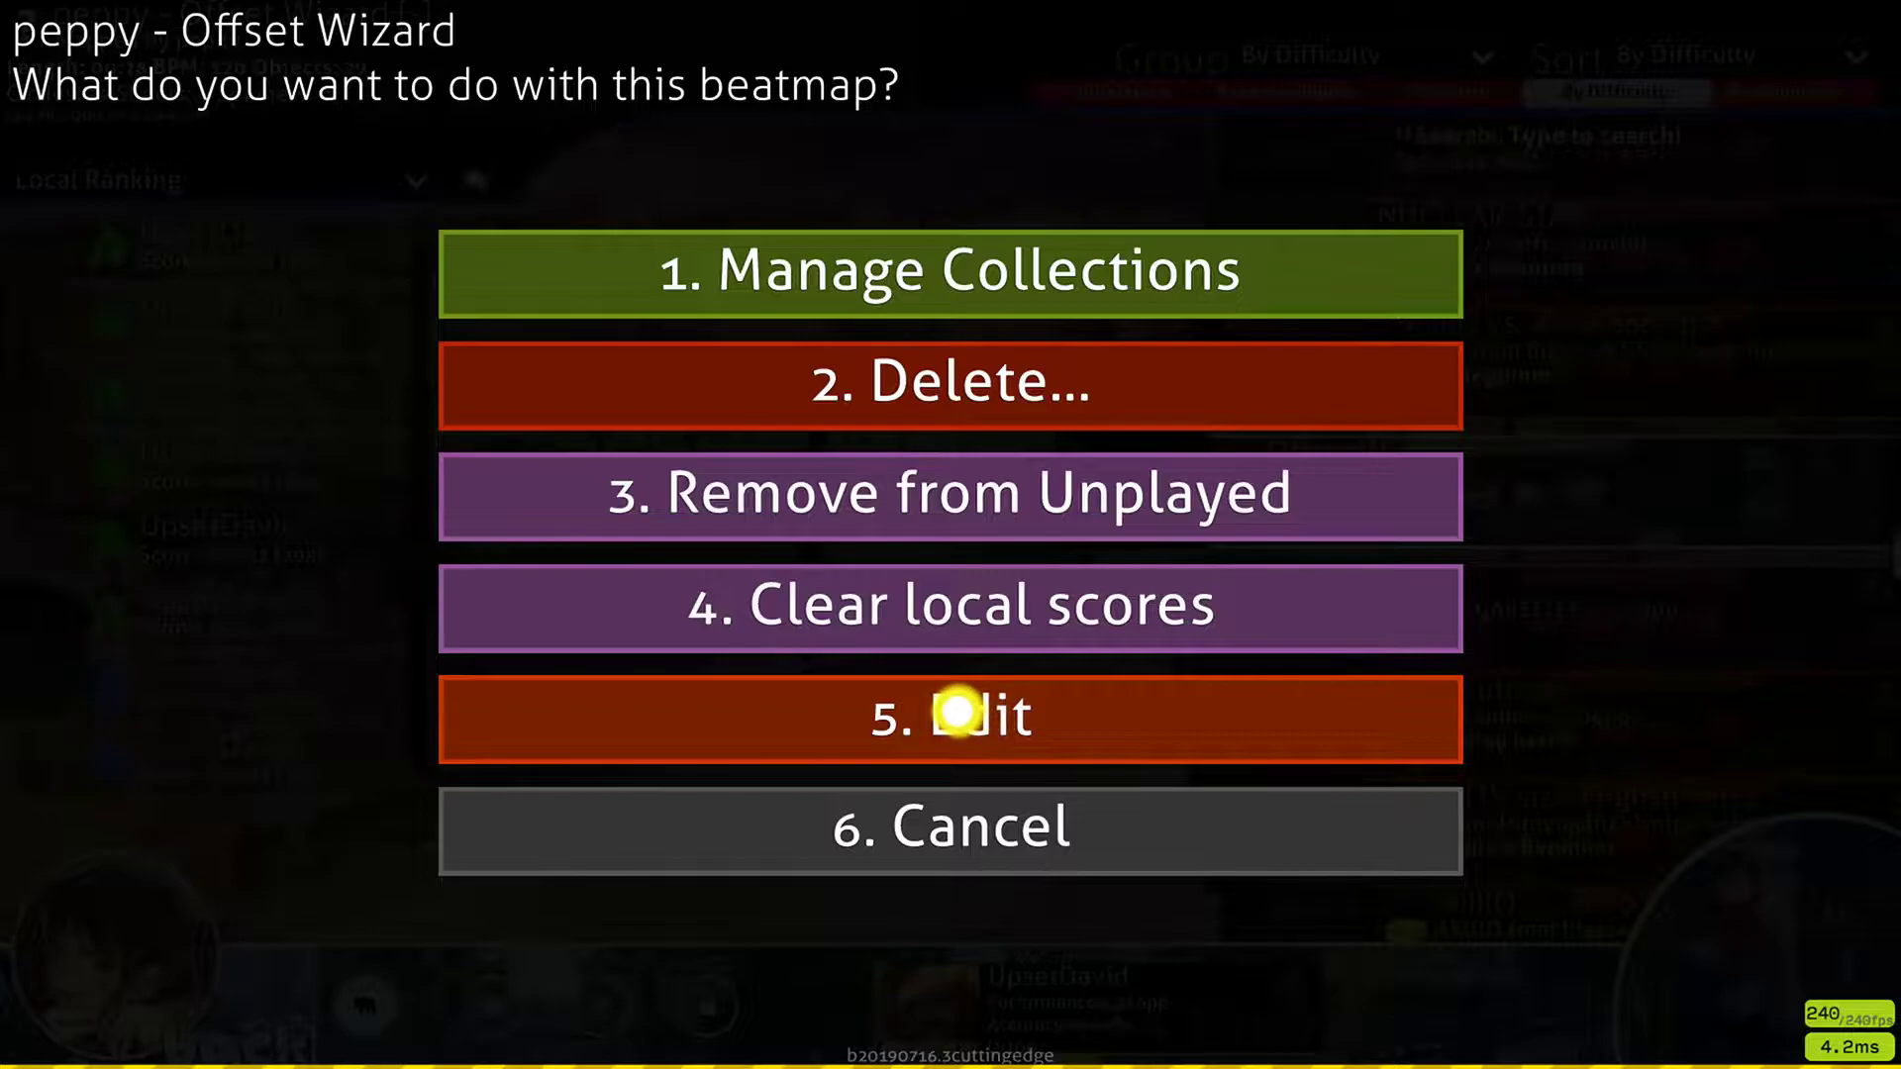
left_click(957, 711)
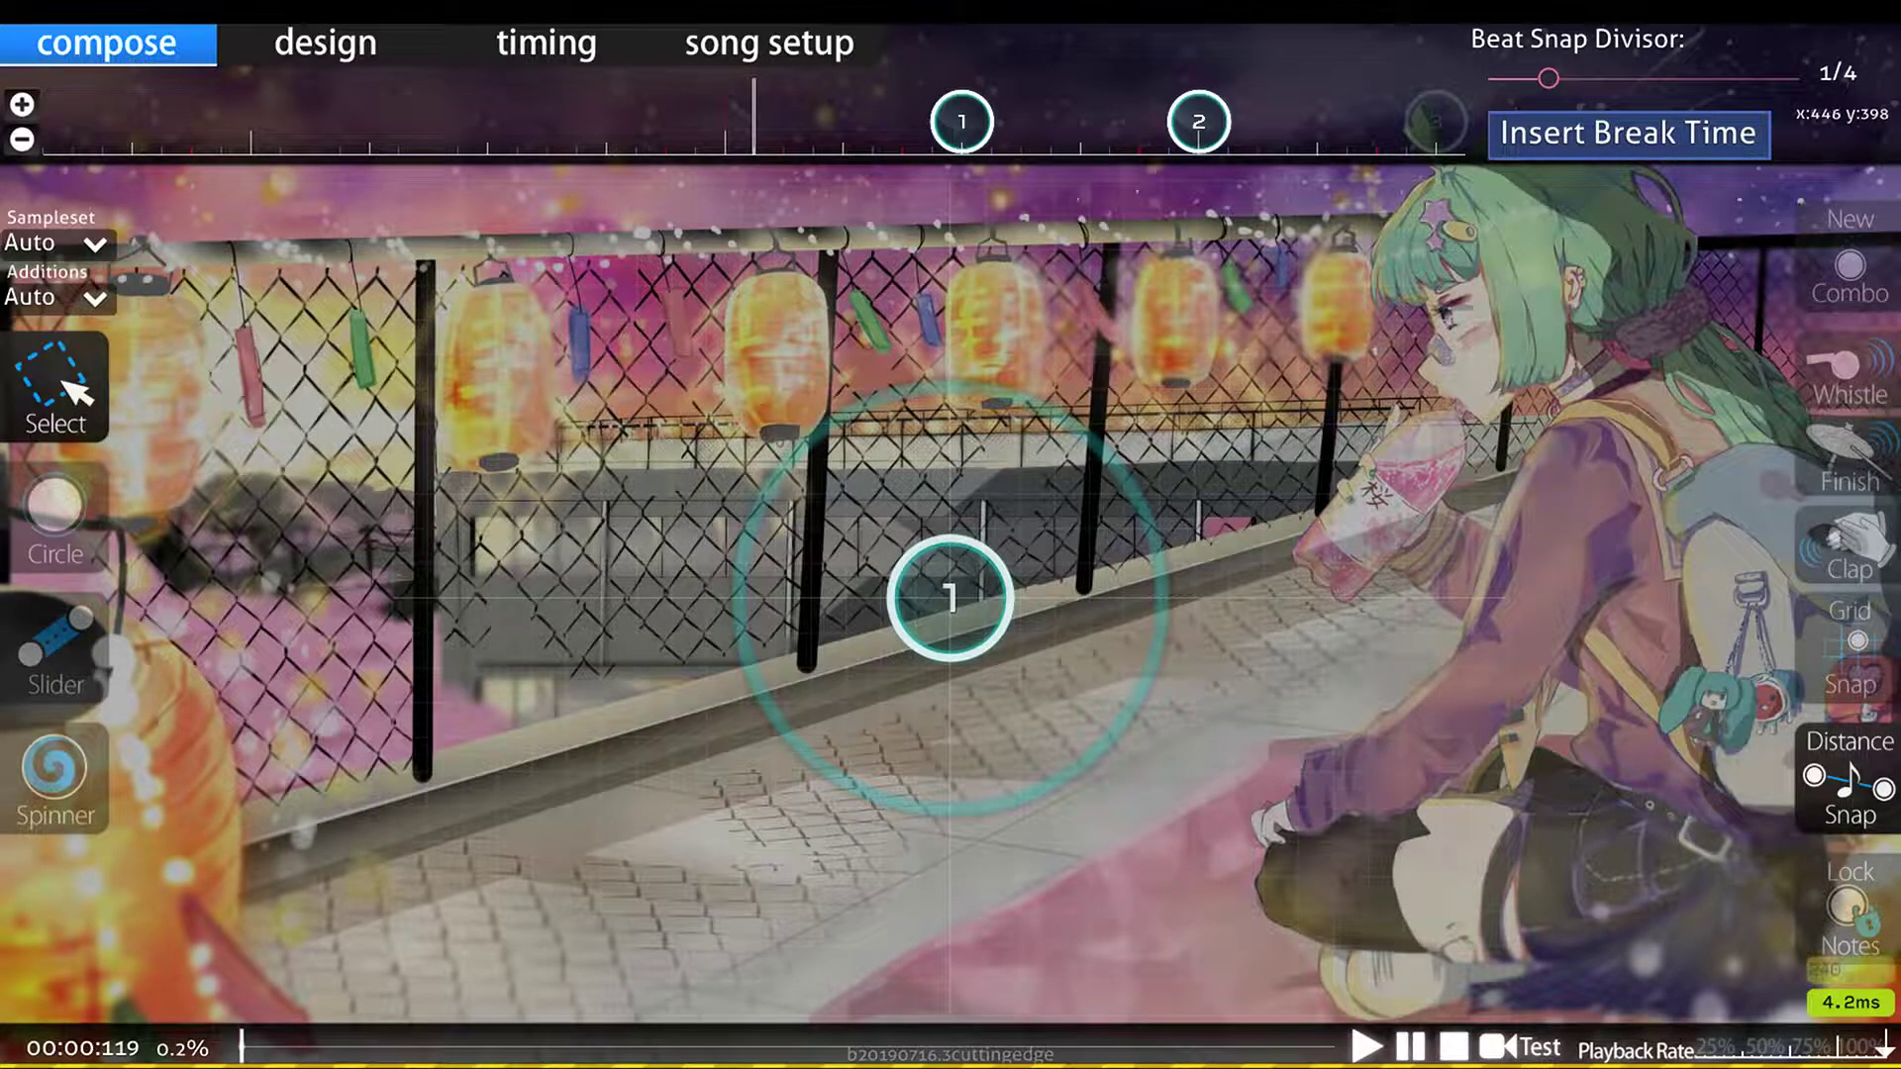
left_click(1366, 1047)
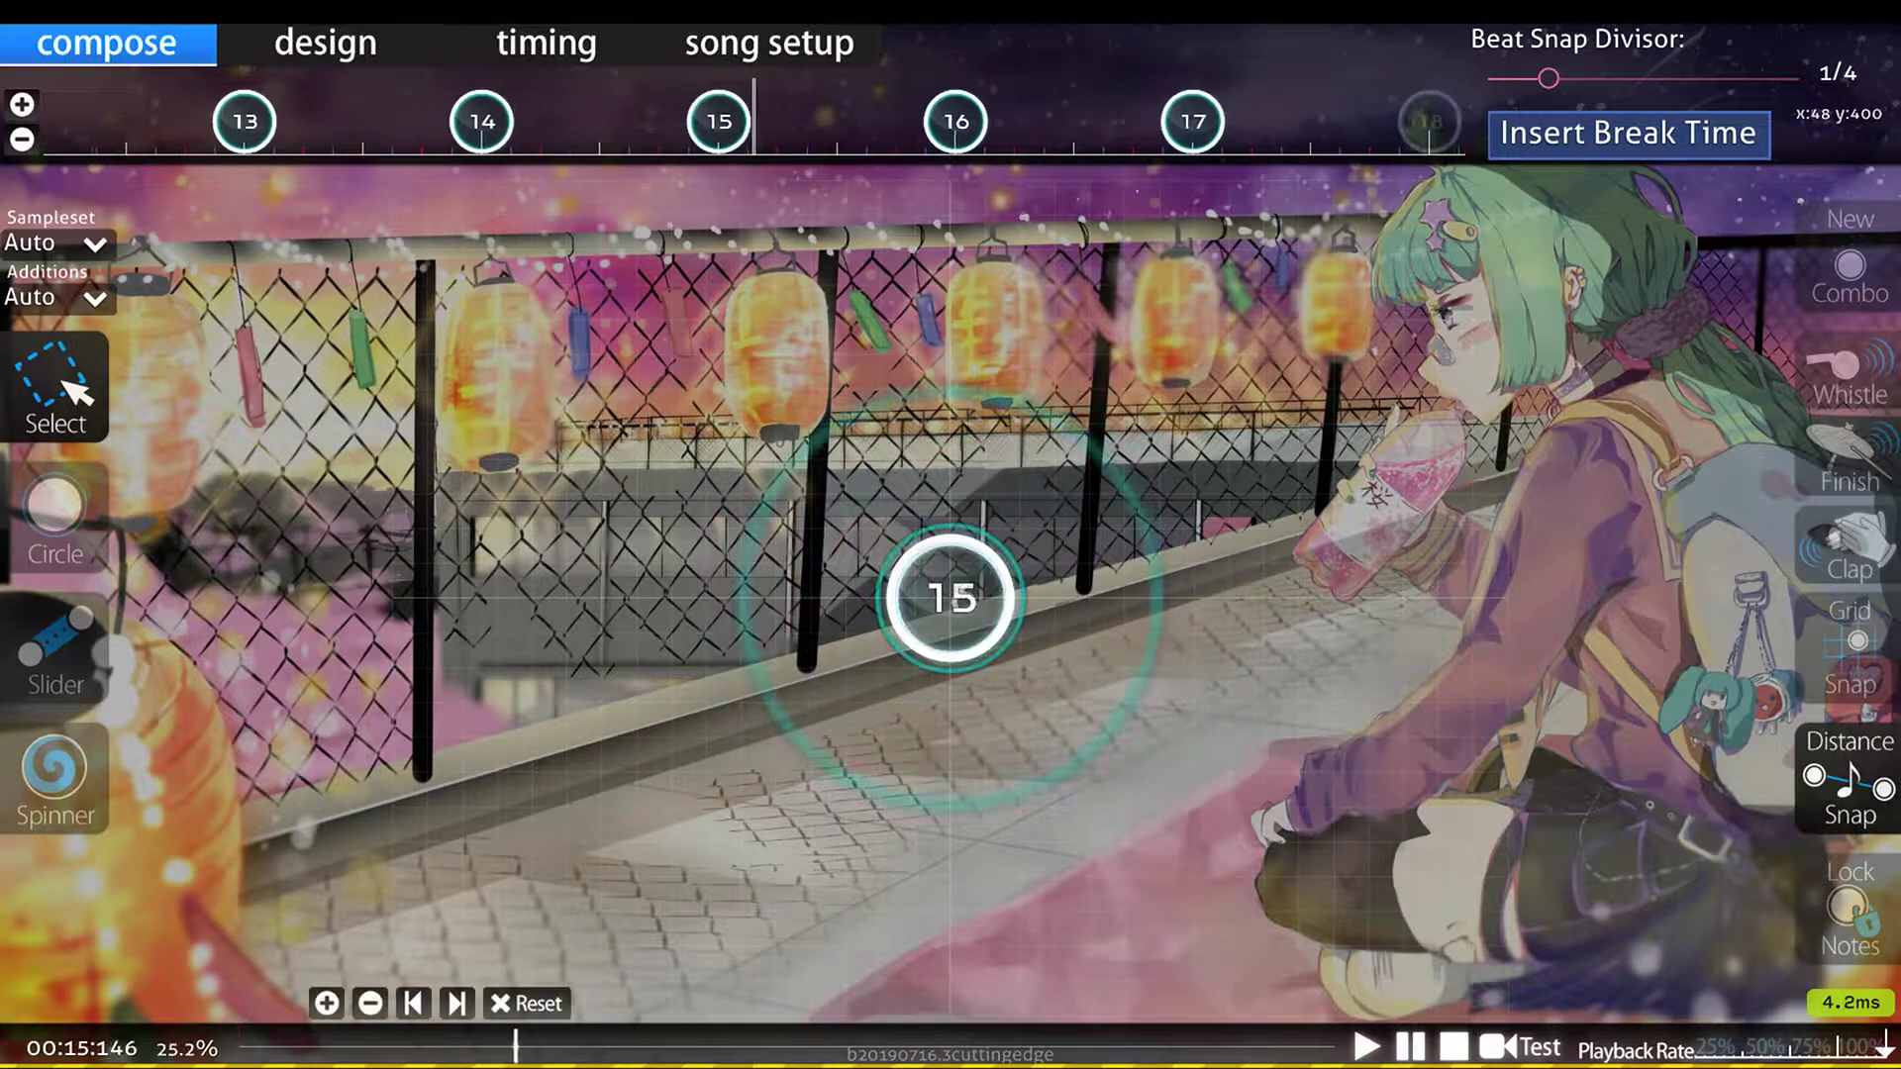
key("v")
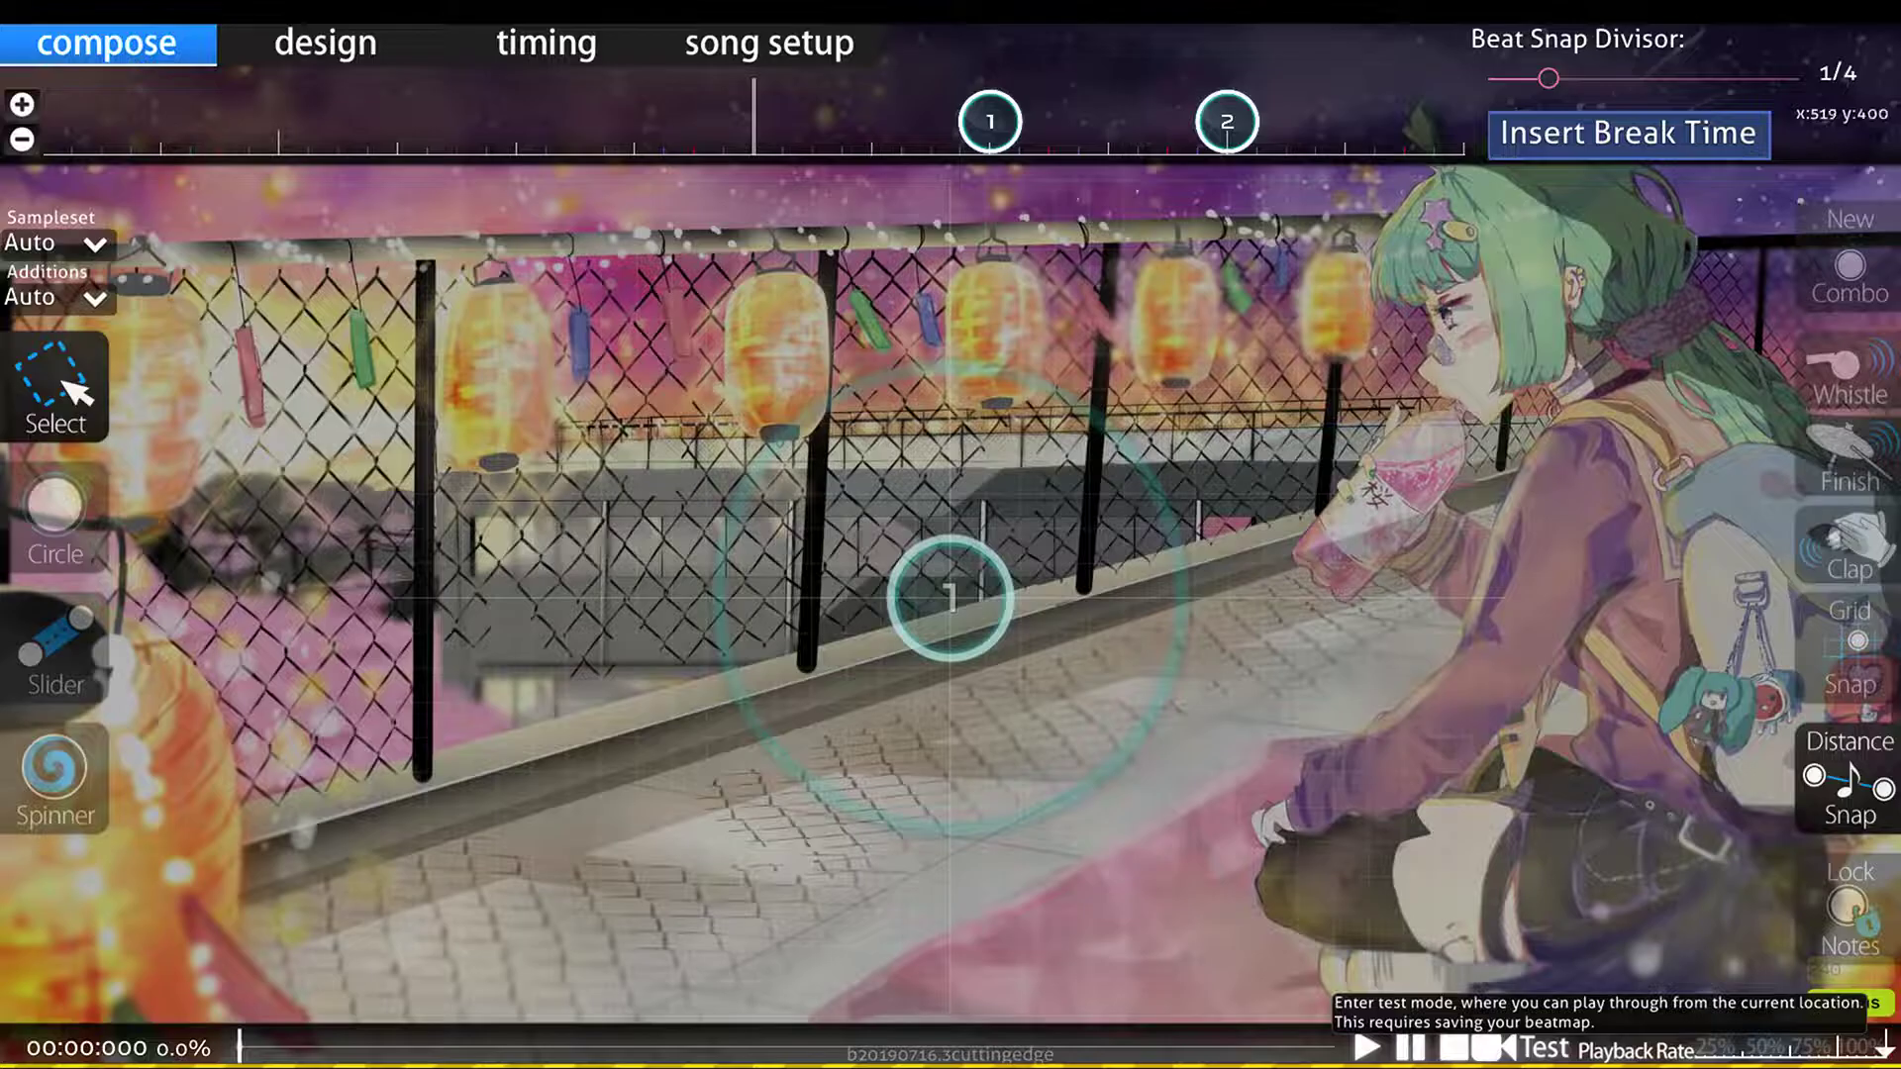
Step: Test-play the beatmap from the beginning and hit the circles in time with the beat
left_click(1544, 1048)
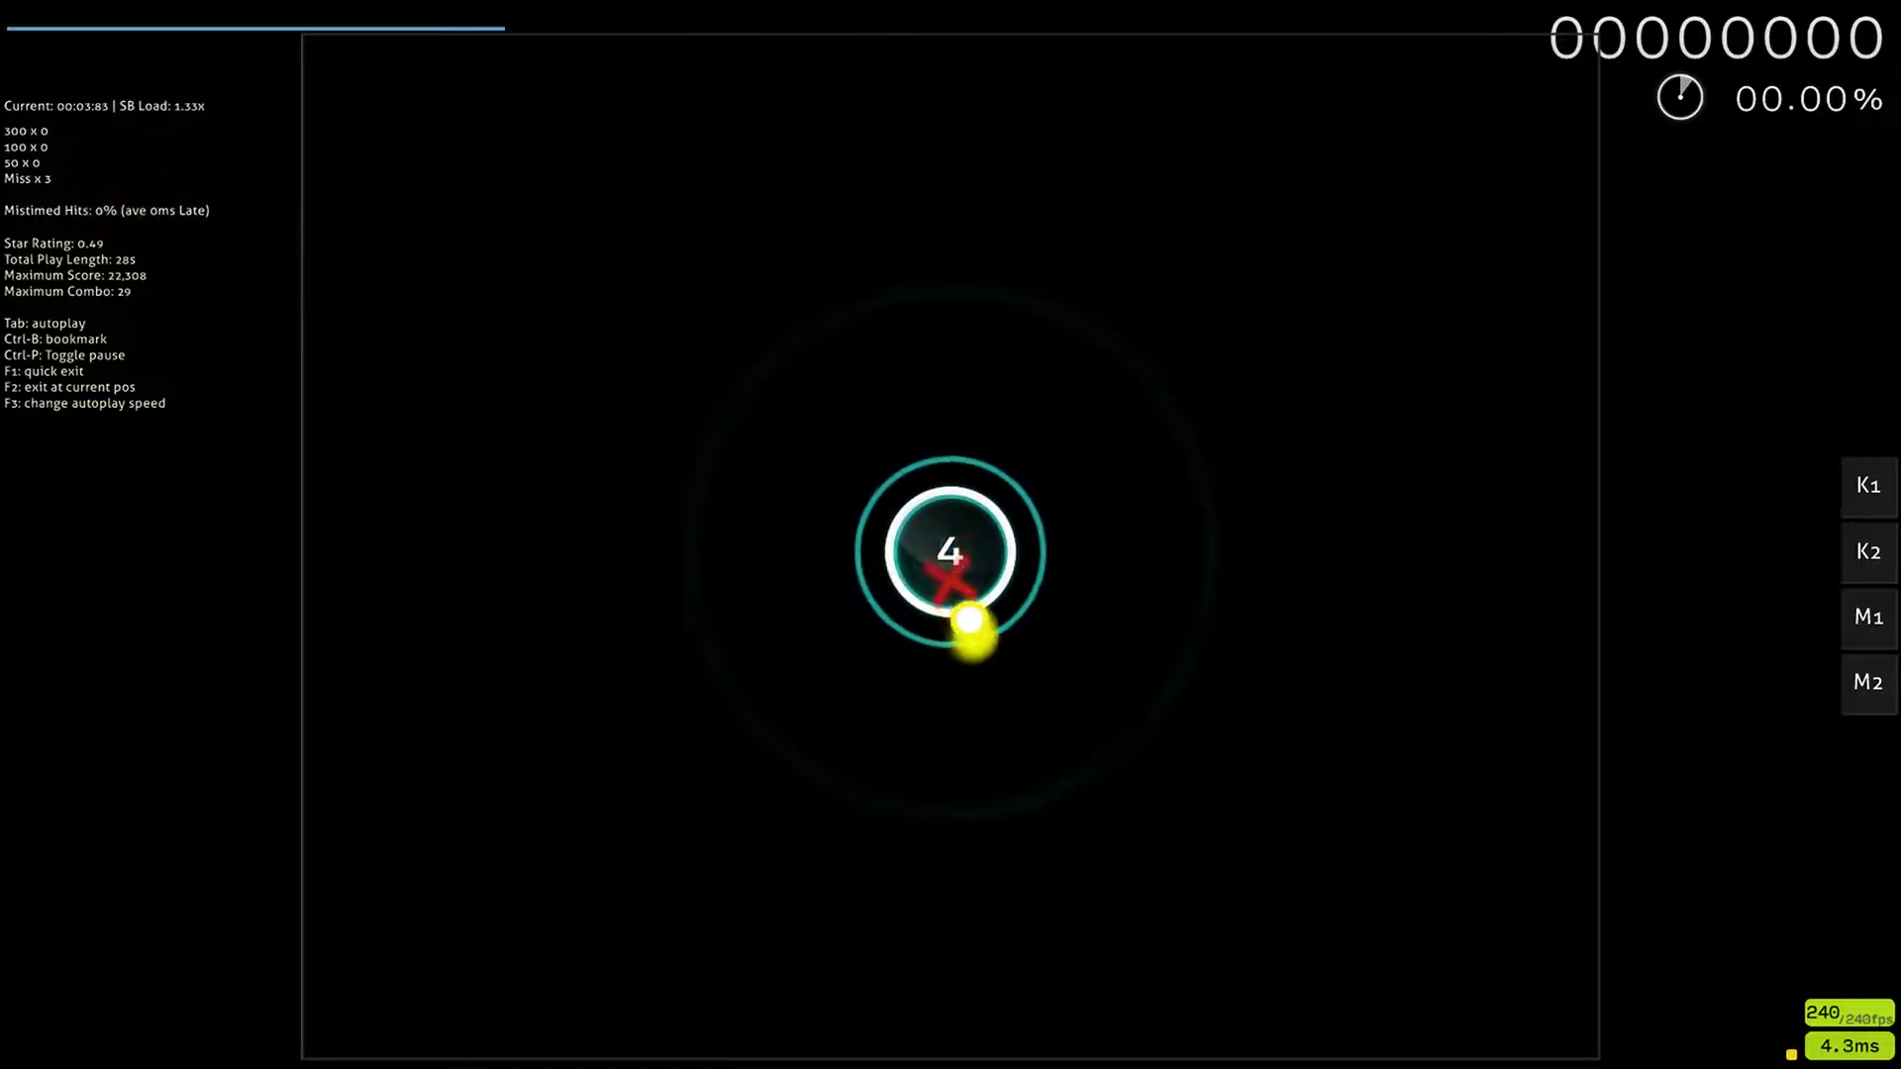
key("z")
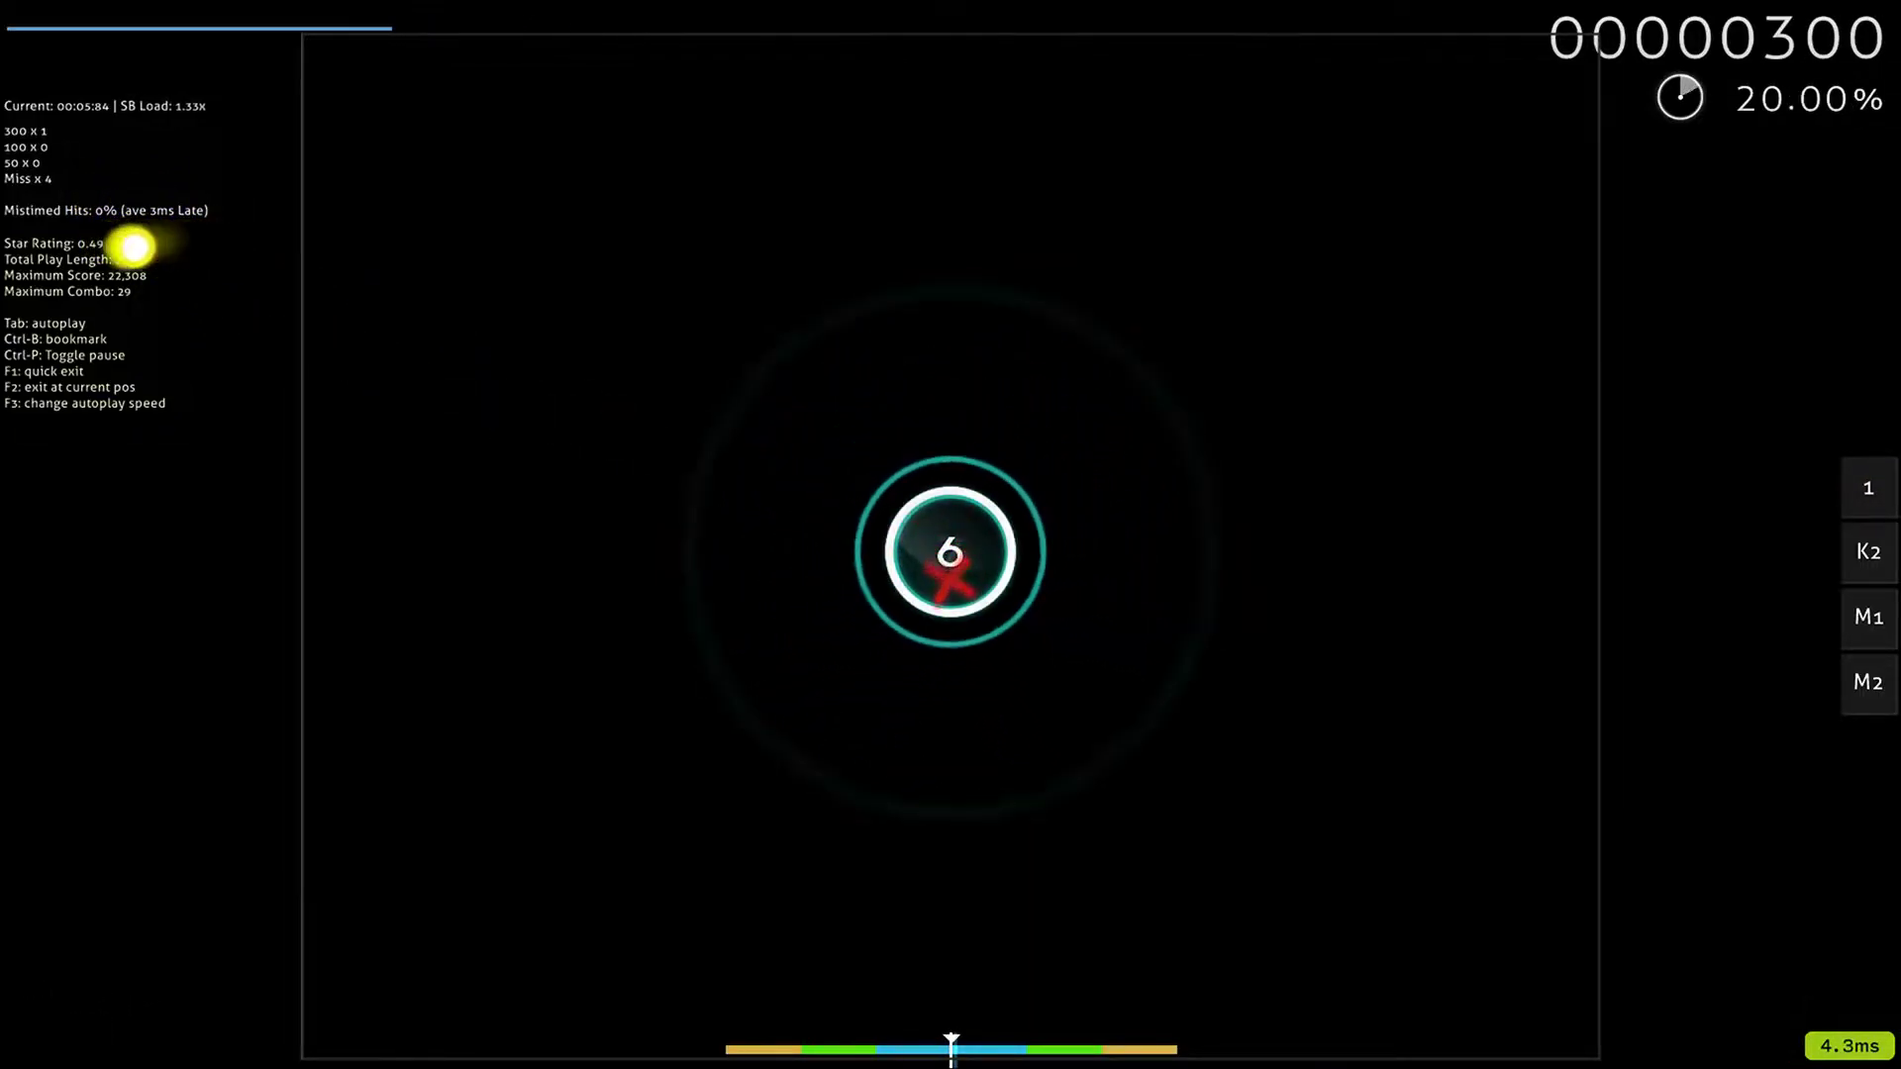
key("x")
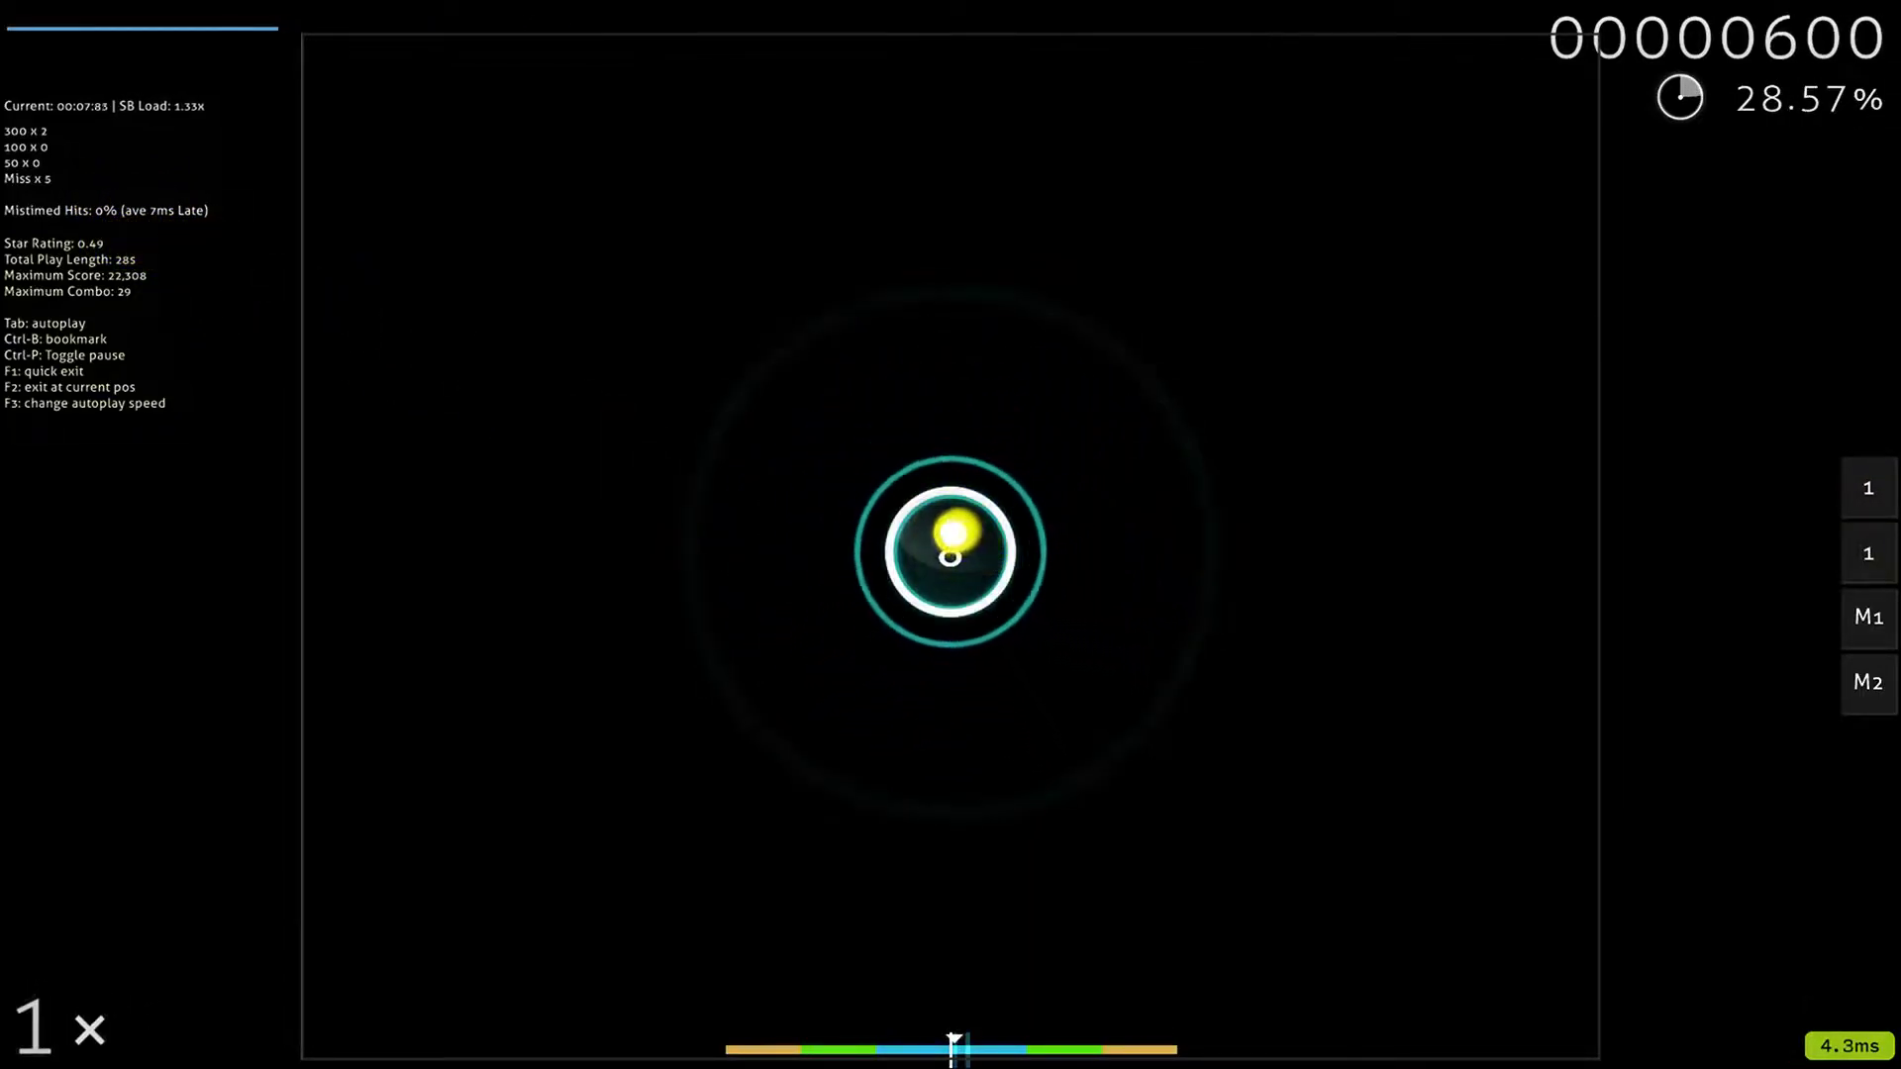
key("z")
key("x")
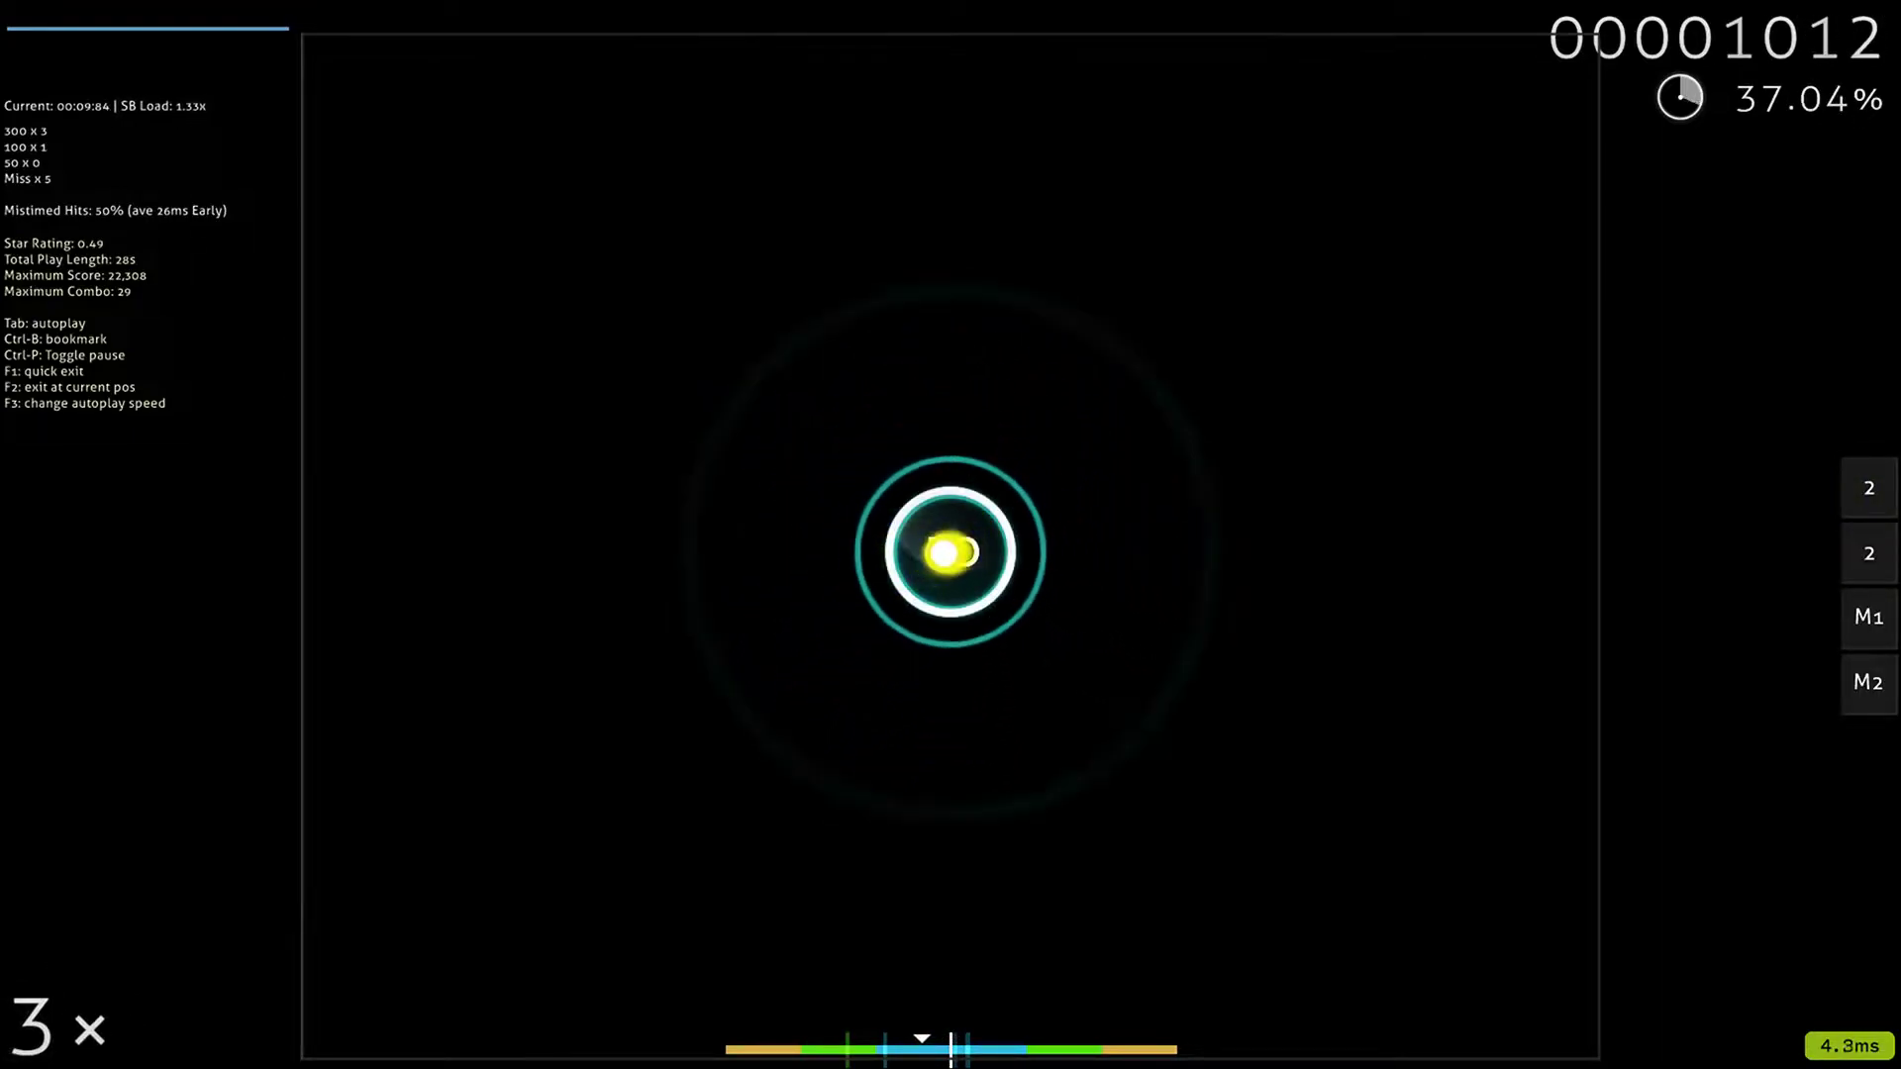
key("z")
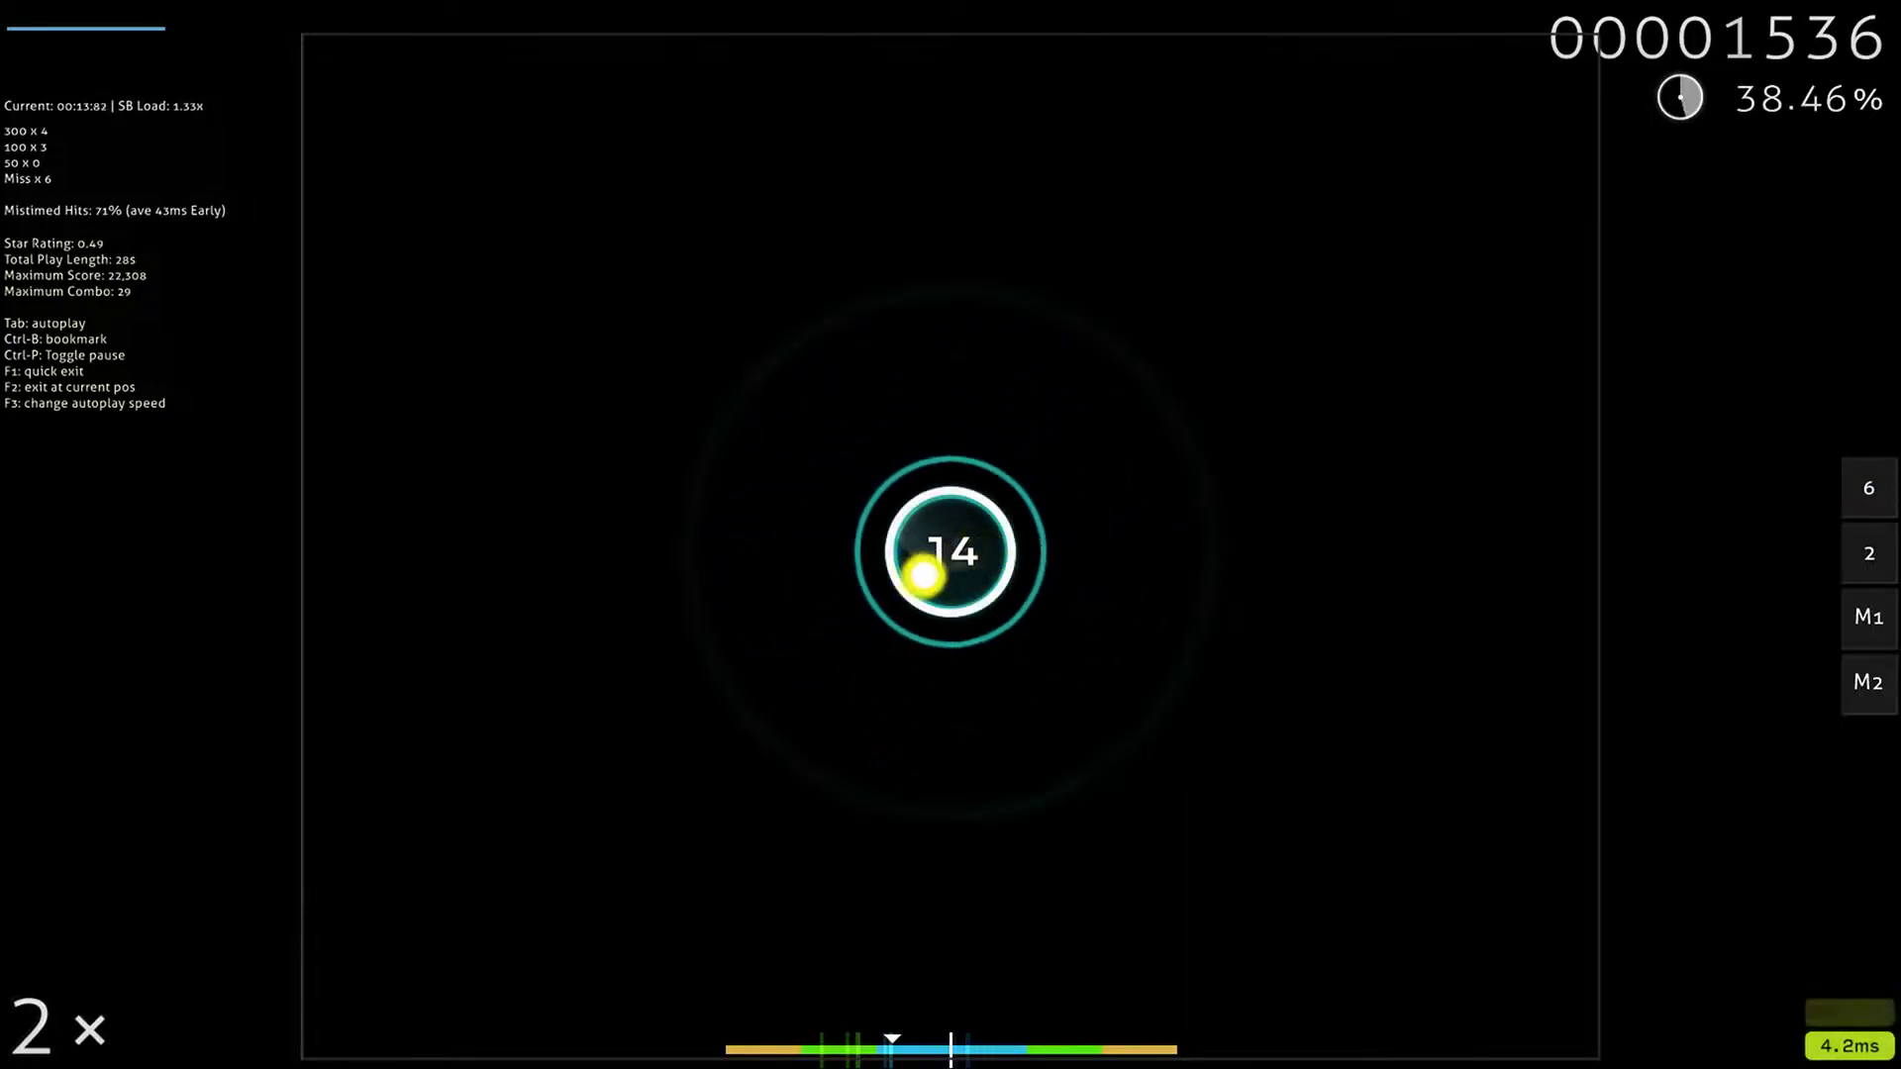
key("z")
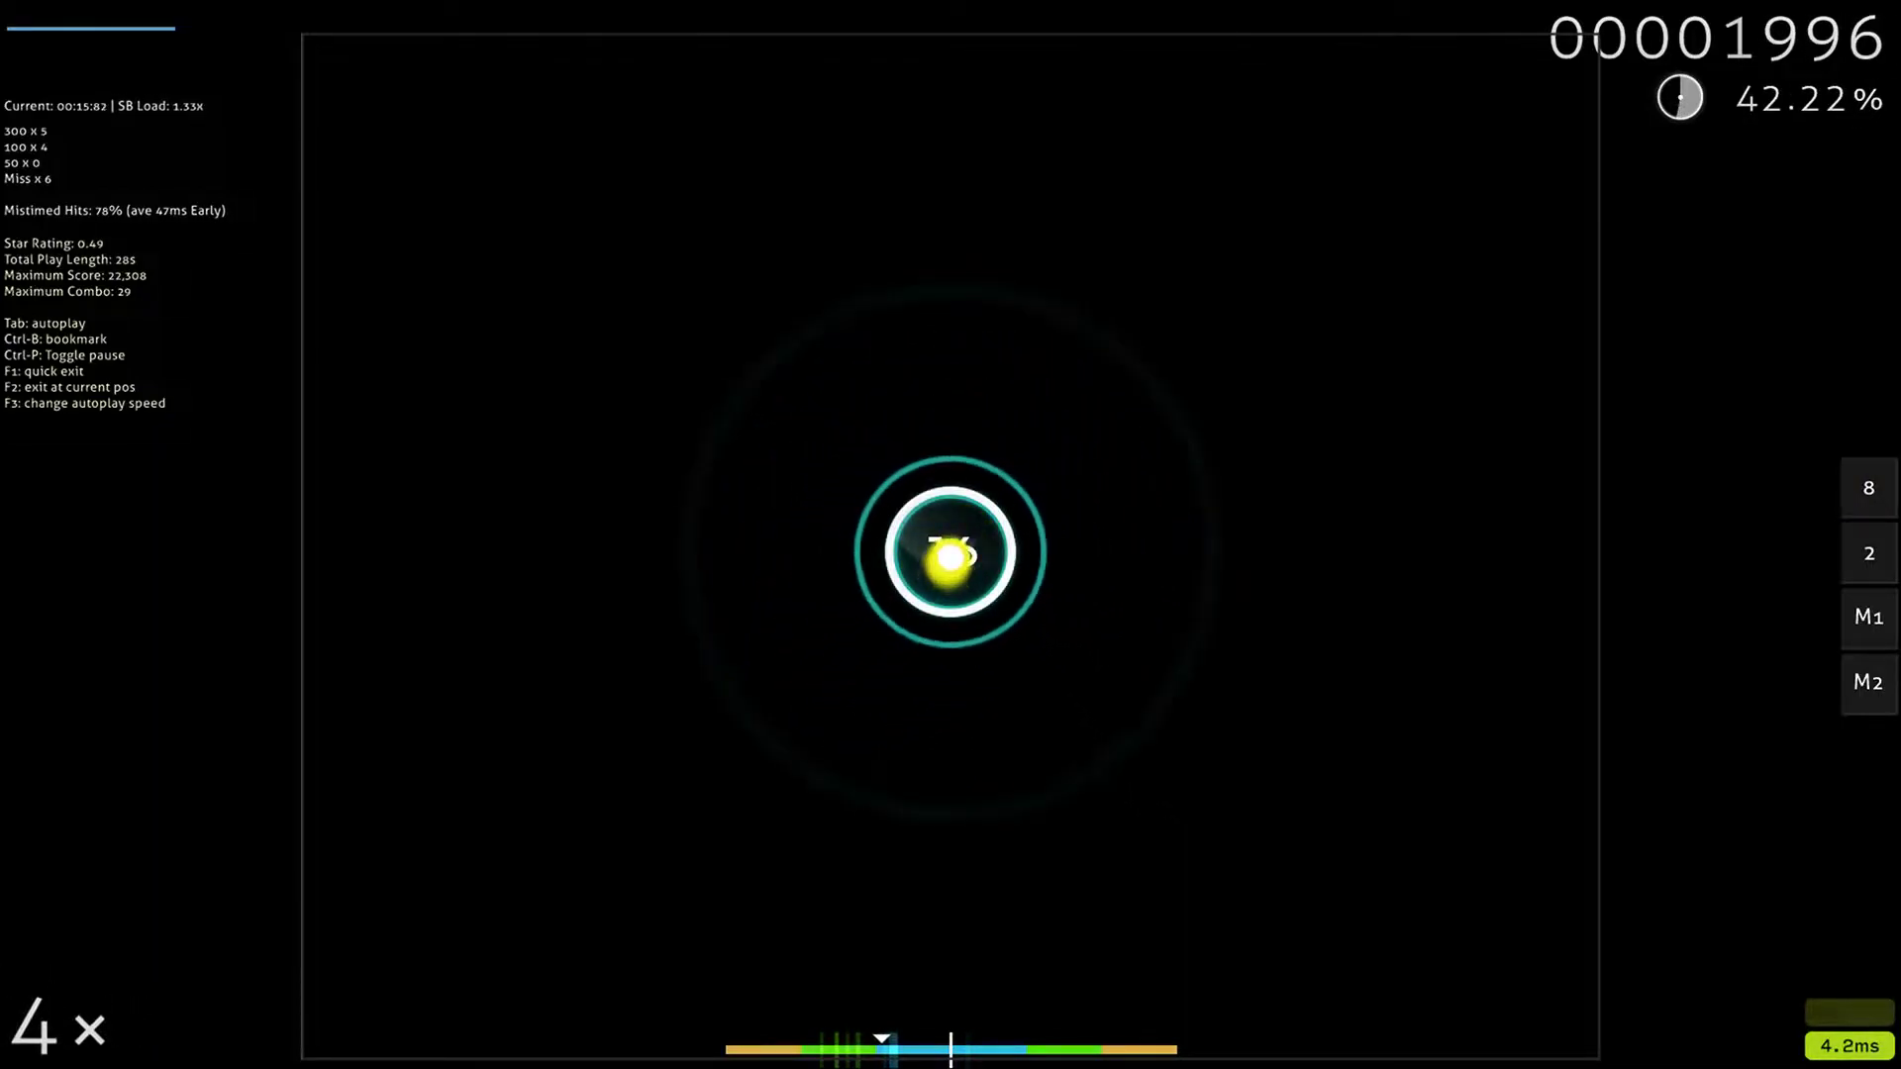
key("z")
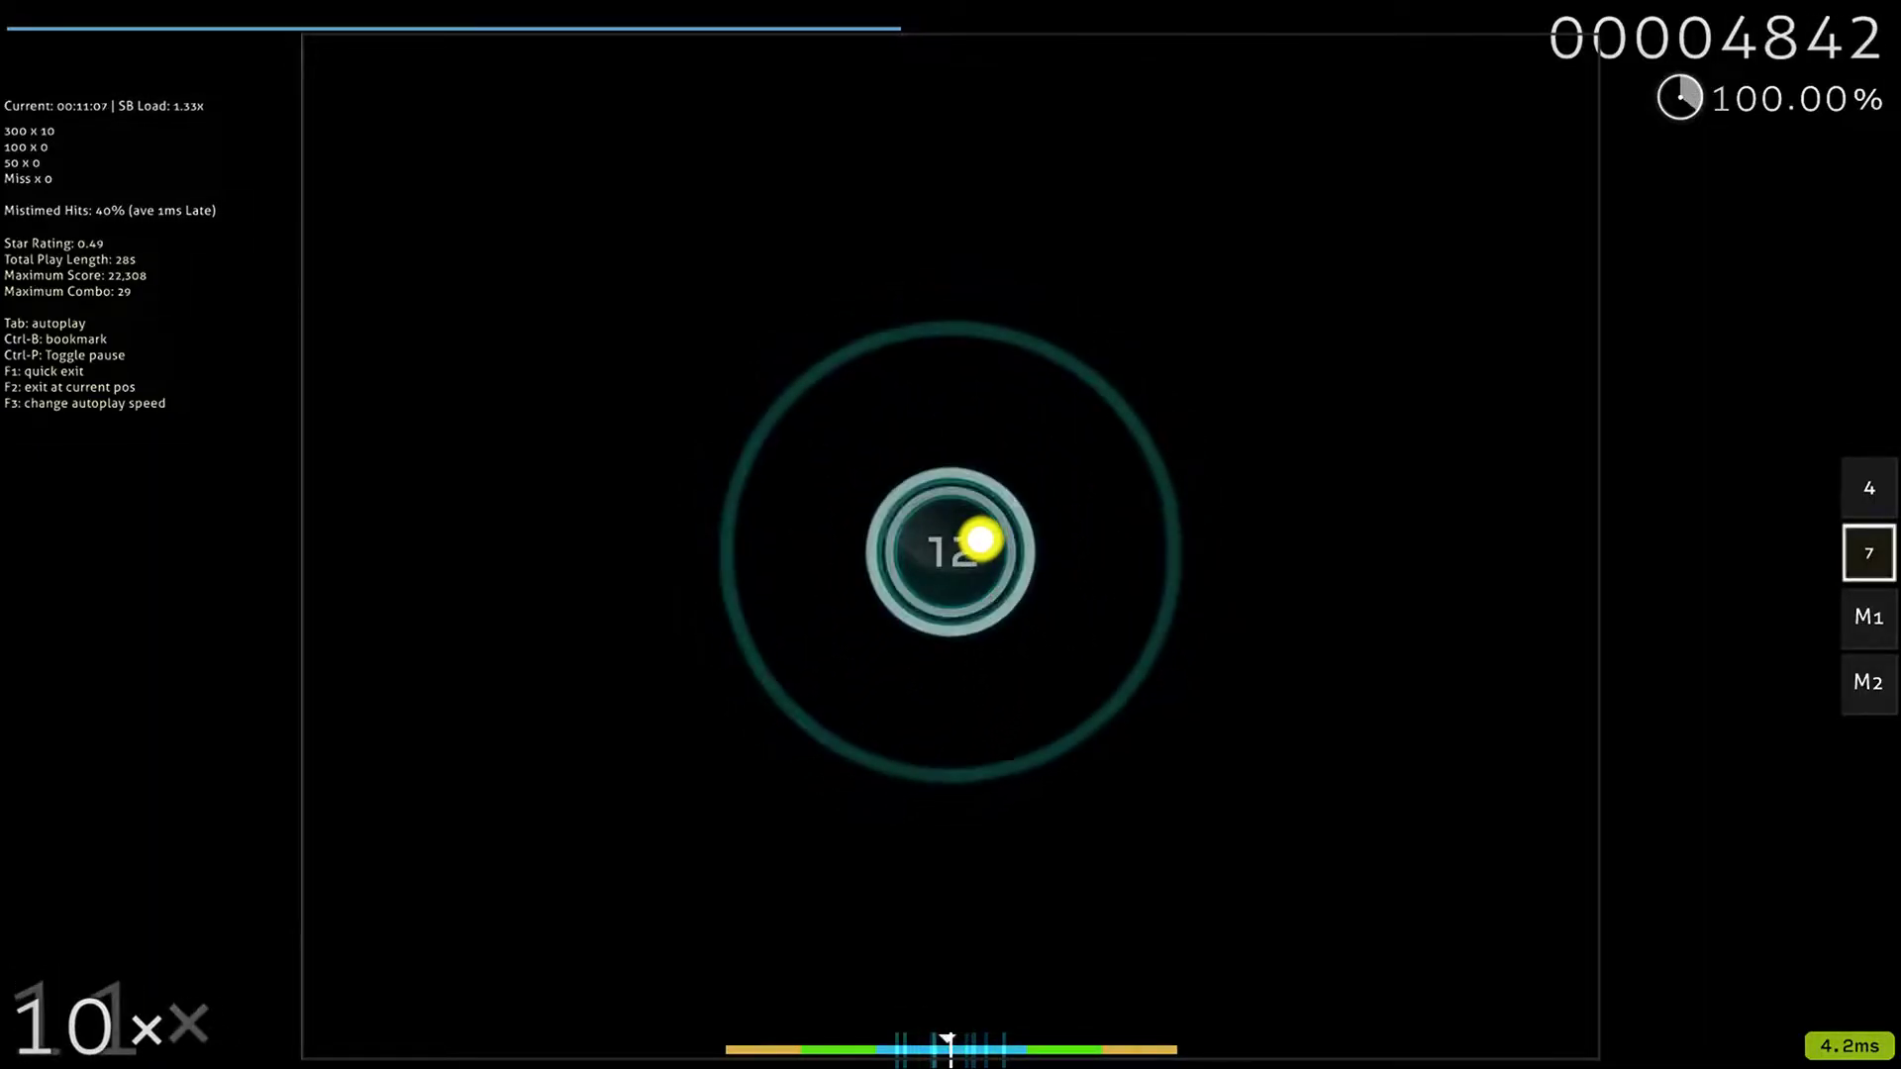
Step: Continue hitting circles to the end of another test run to gauge the average early or late timing
key("x")
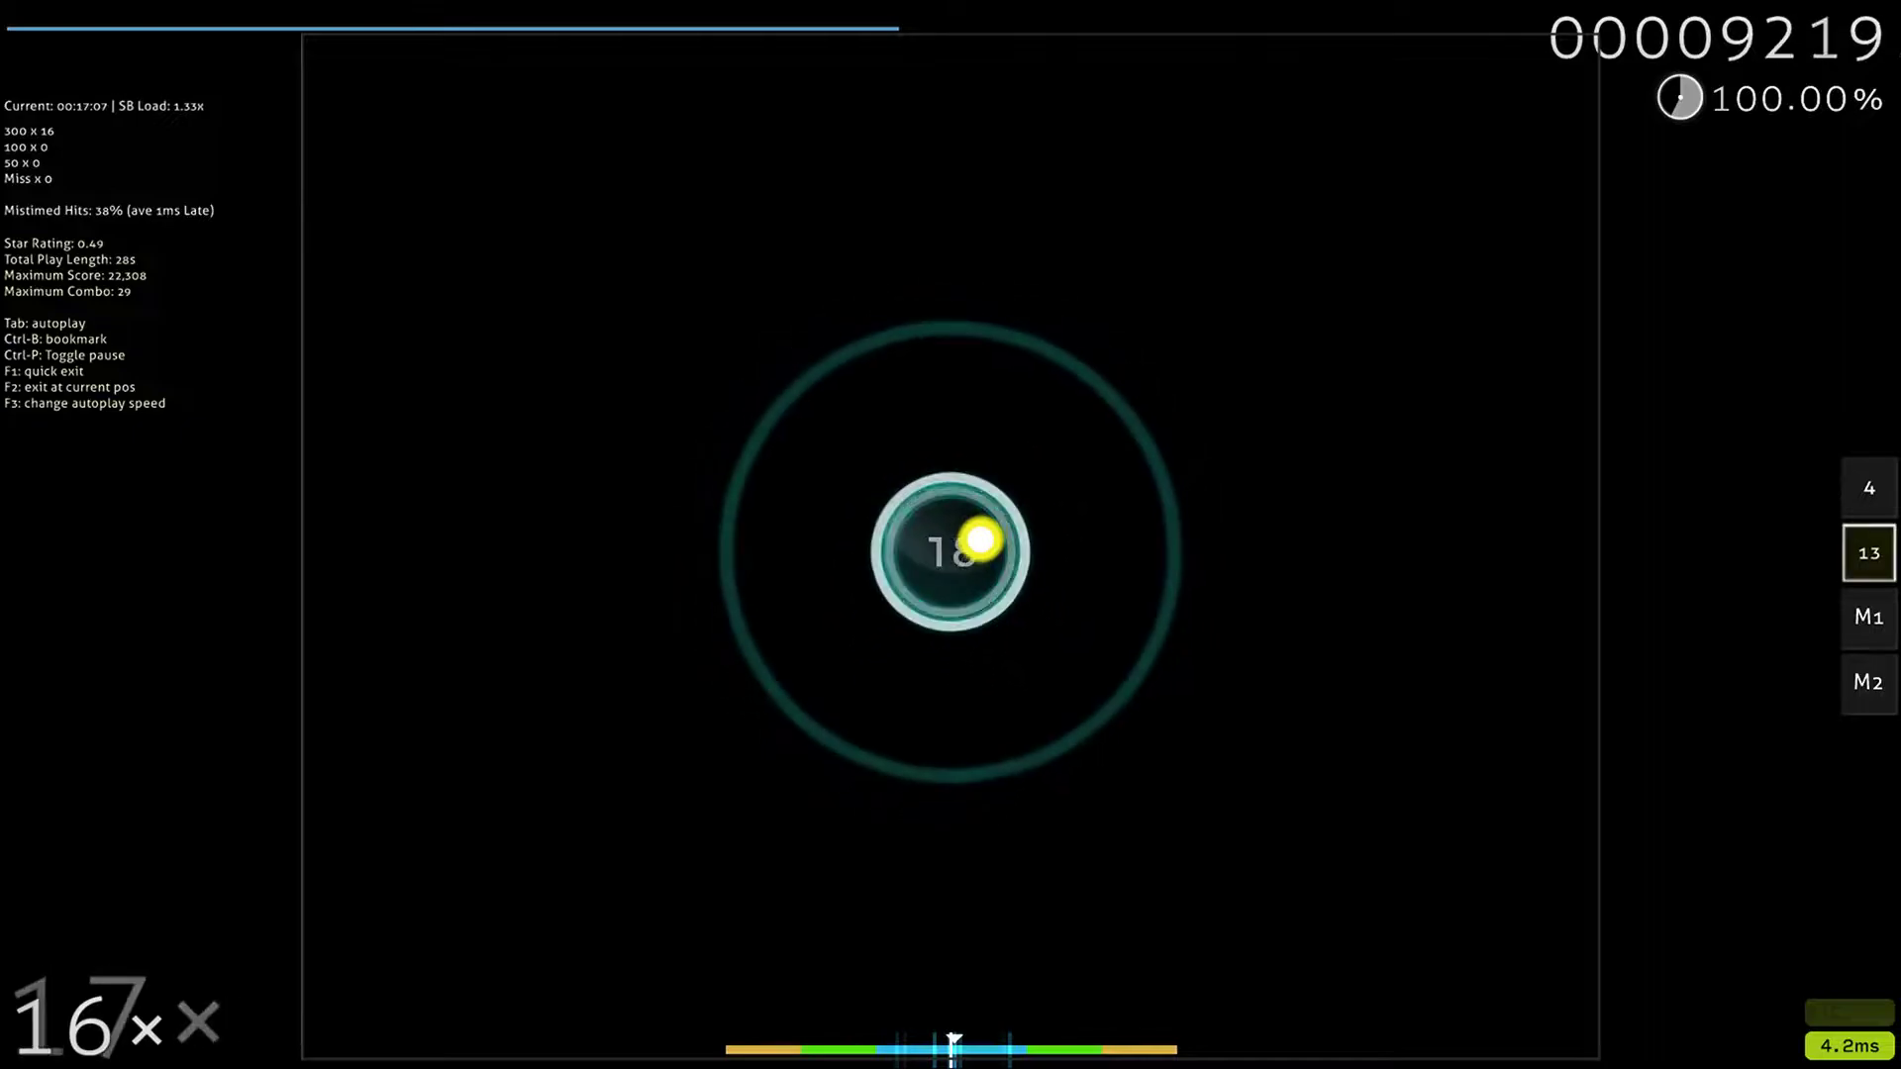
key("x")
key("x")
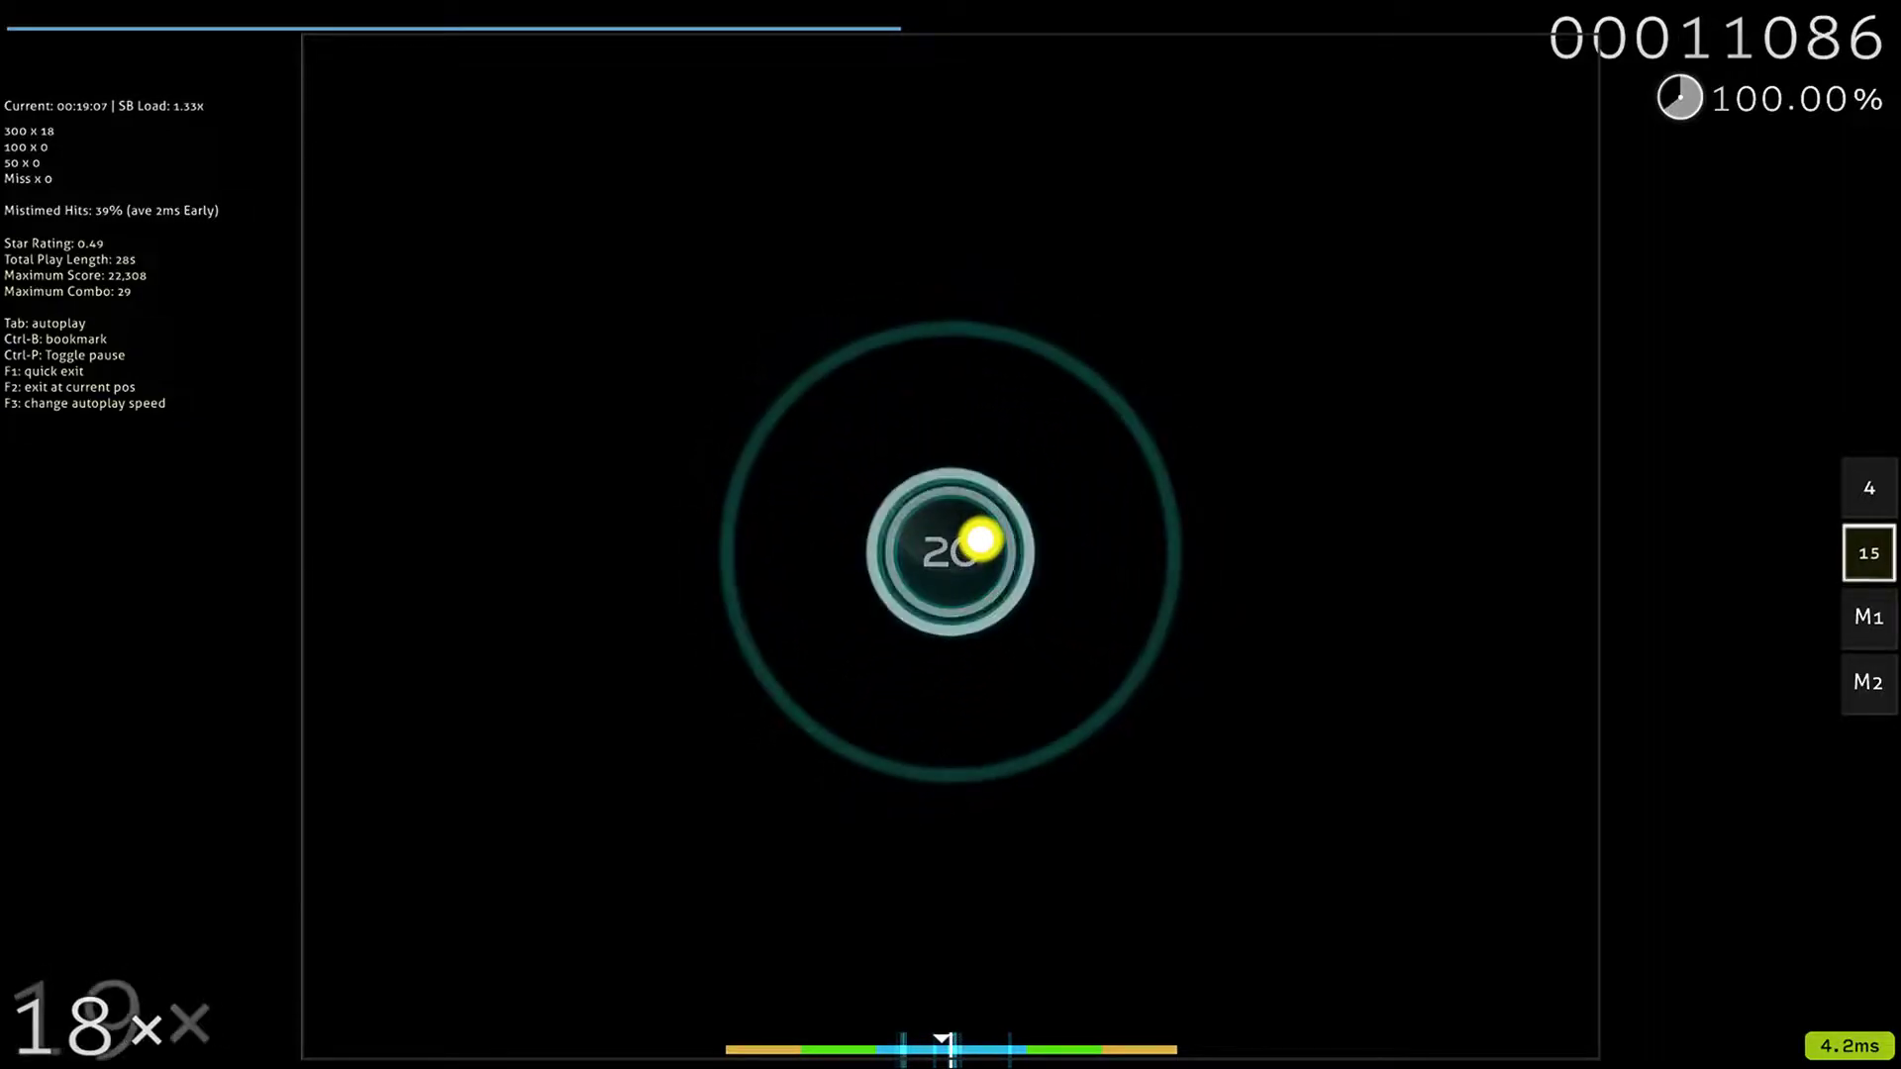
key("x")
key("x")
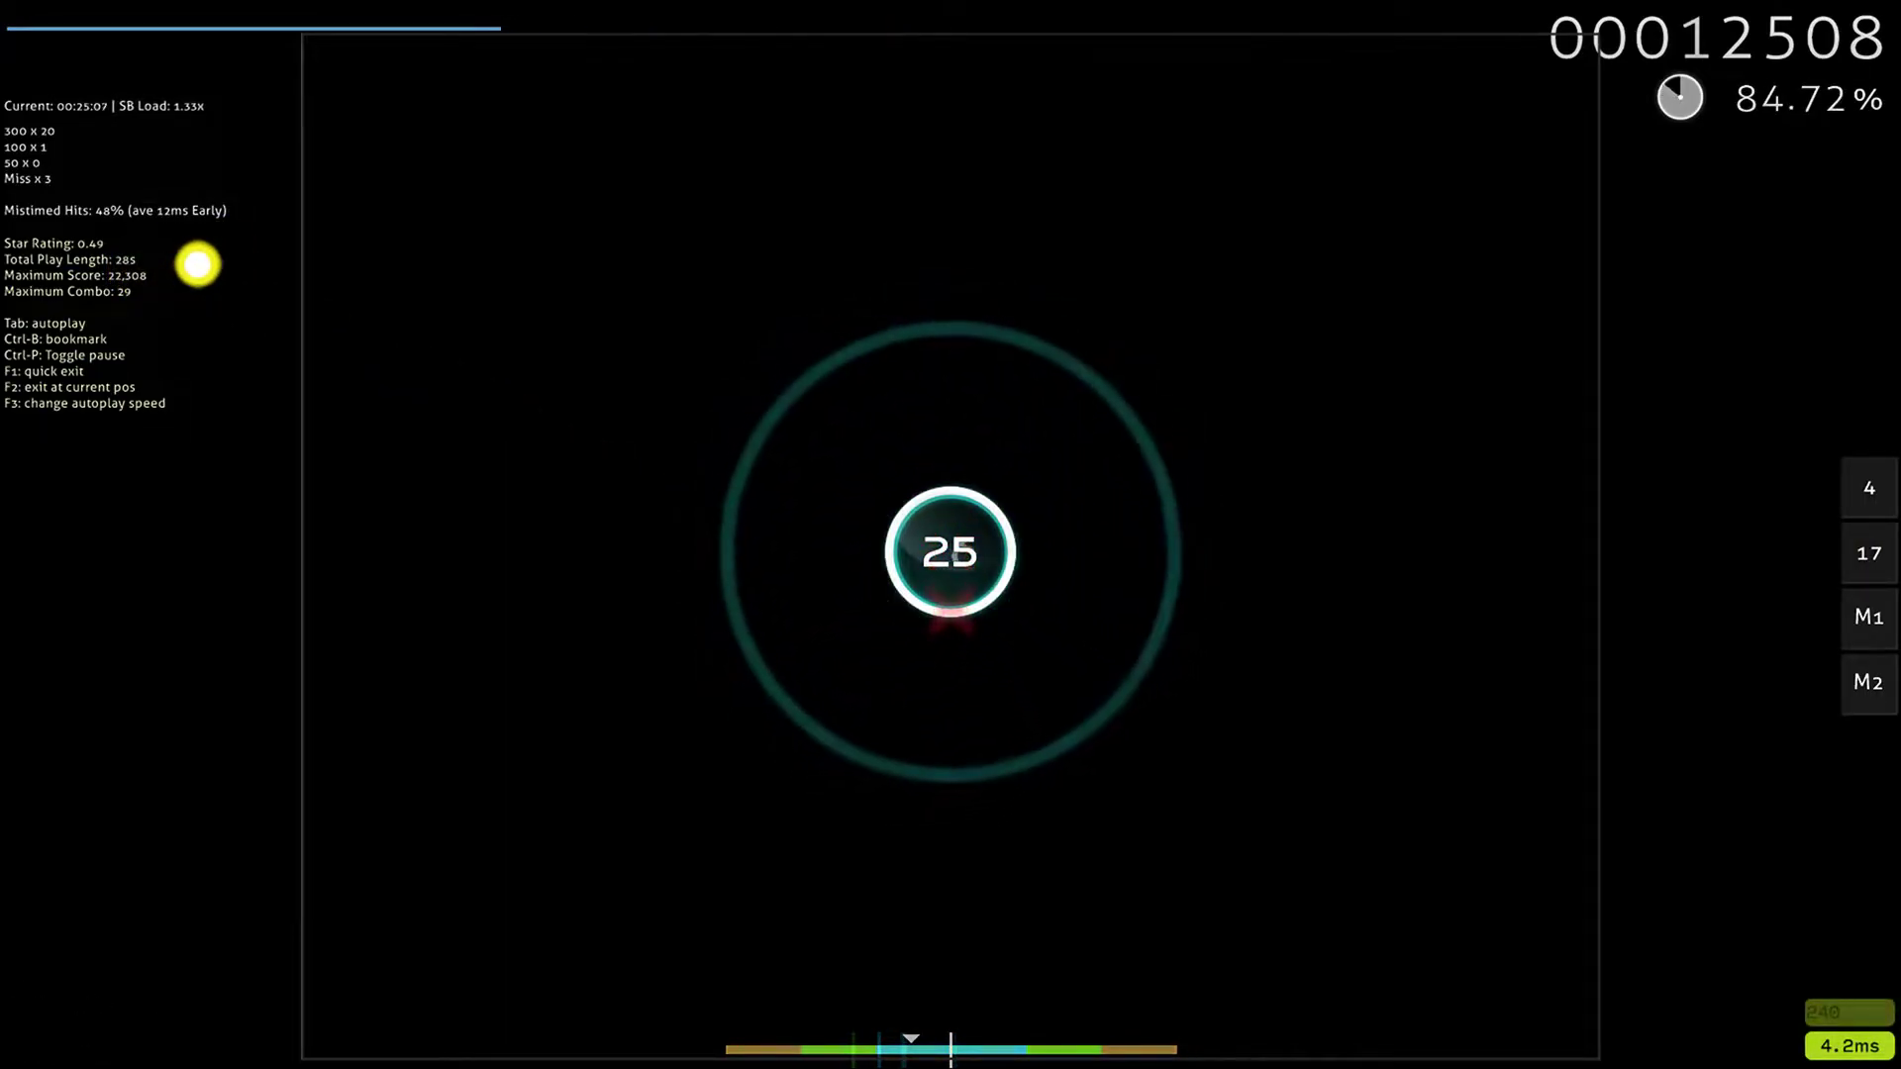
key("x")
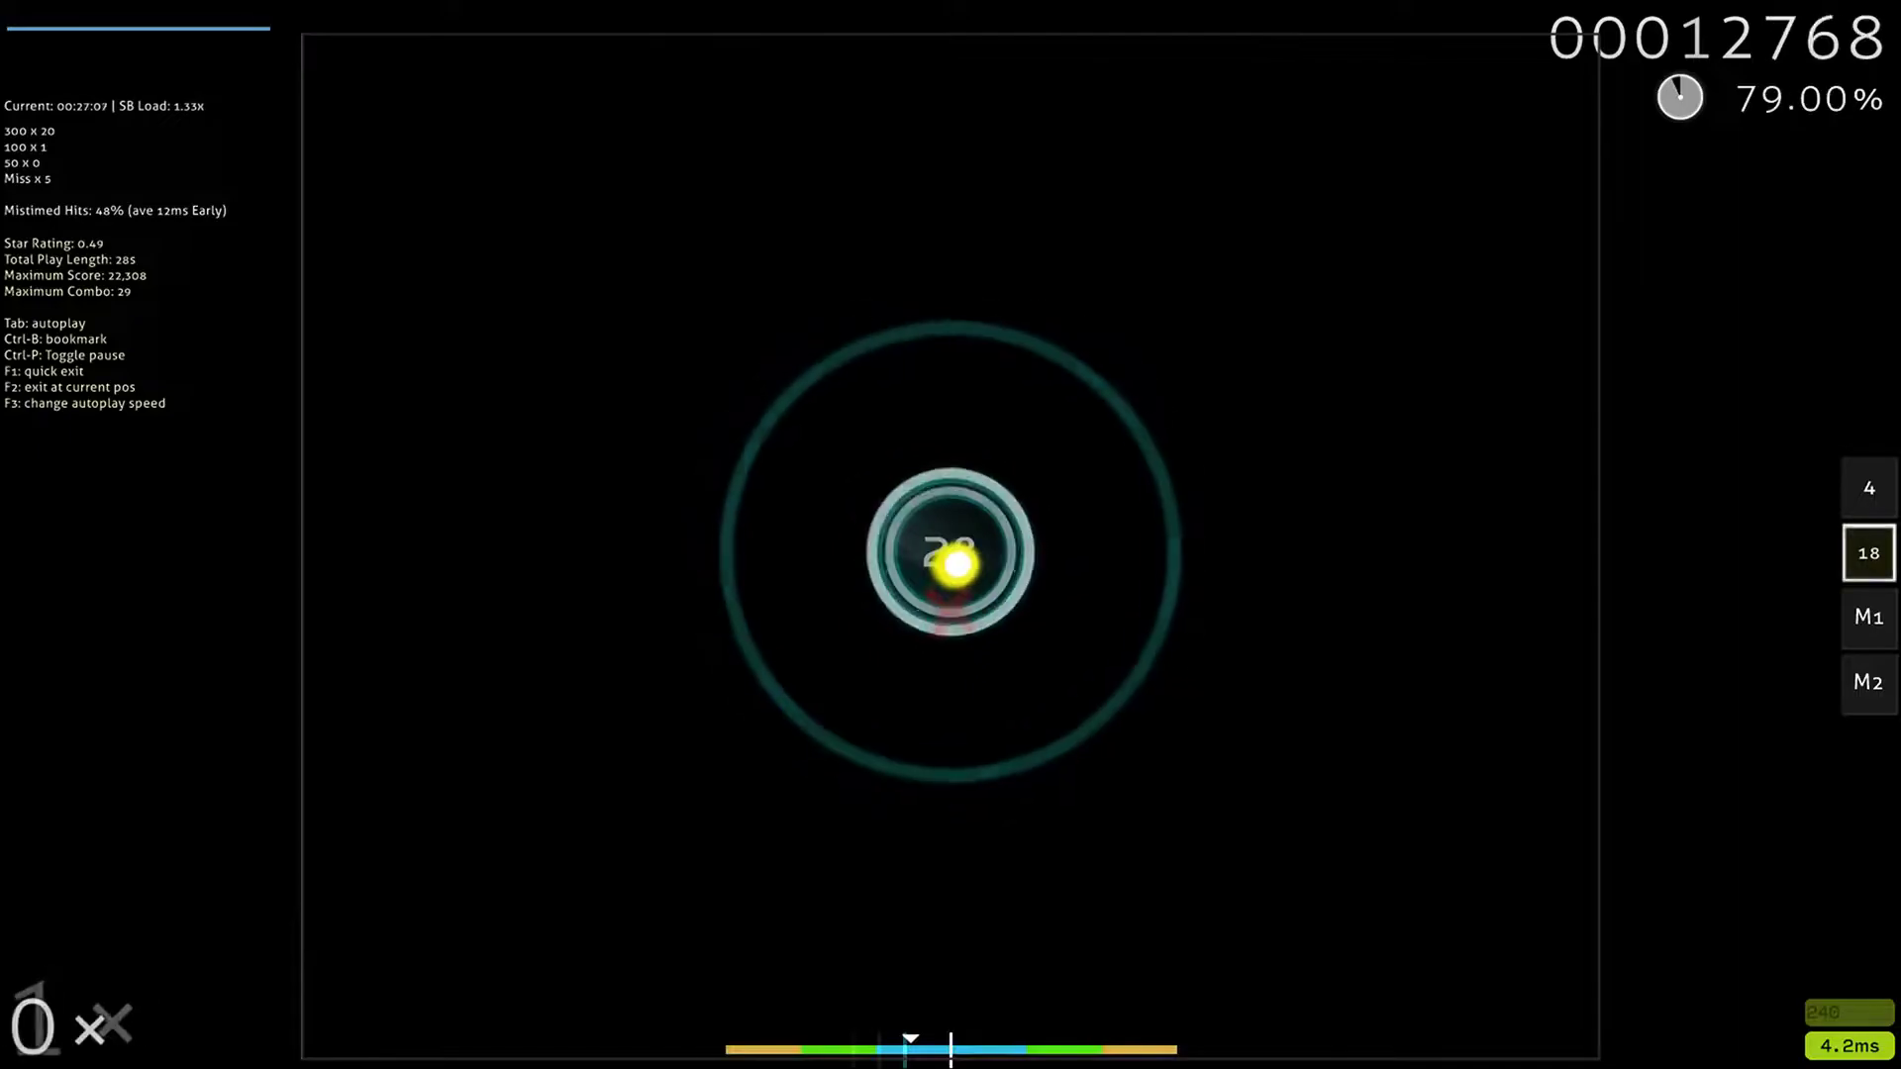
key("x")
key("x")
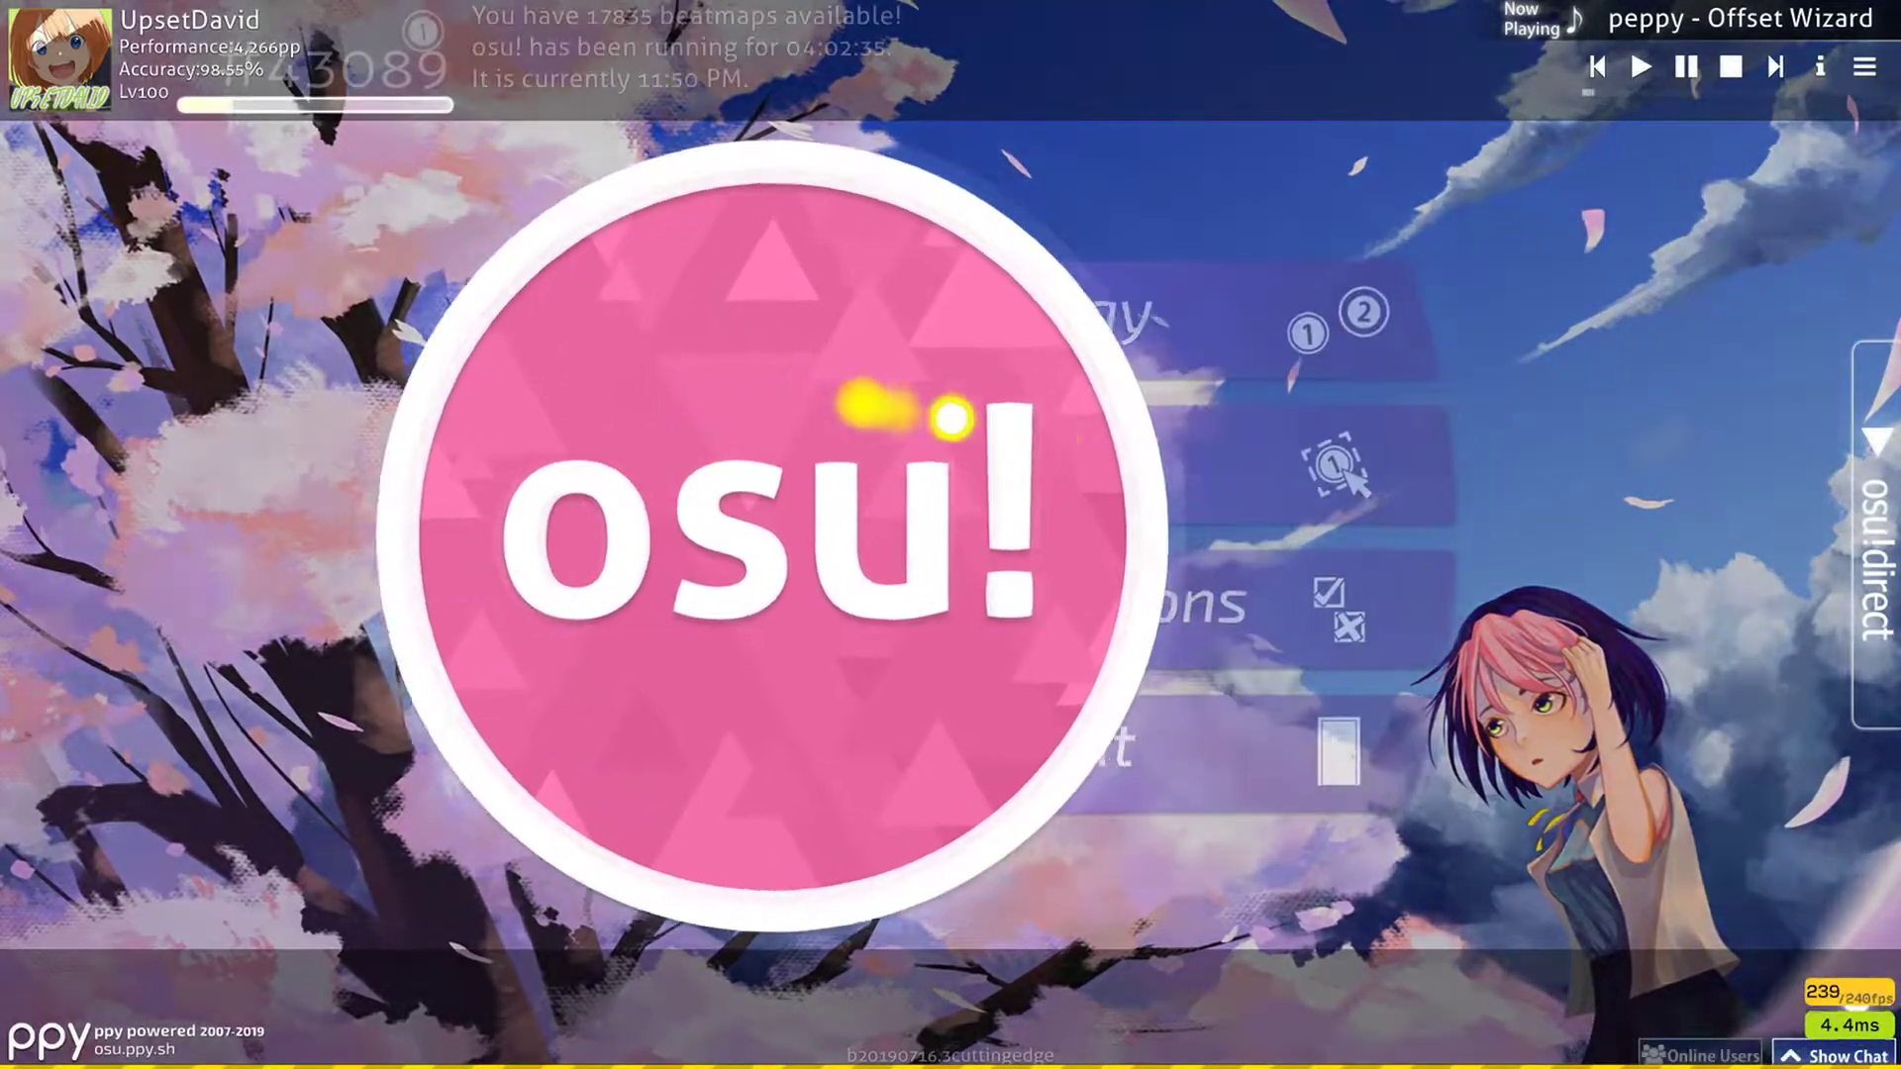
Step: Raise the universal offset slightly above 0 ms in the audio options
left_click(1328, 643)
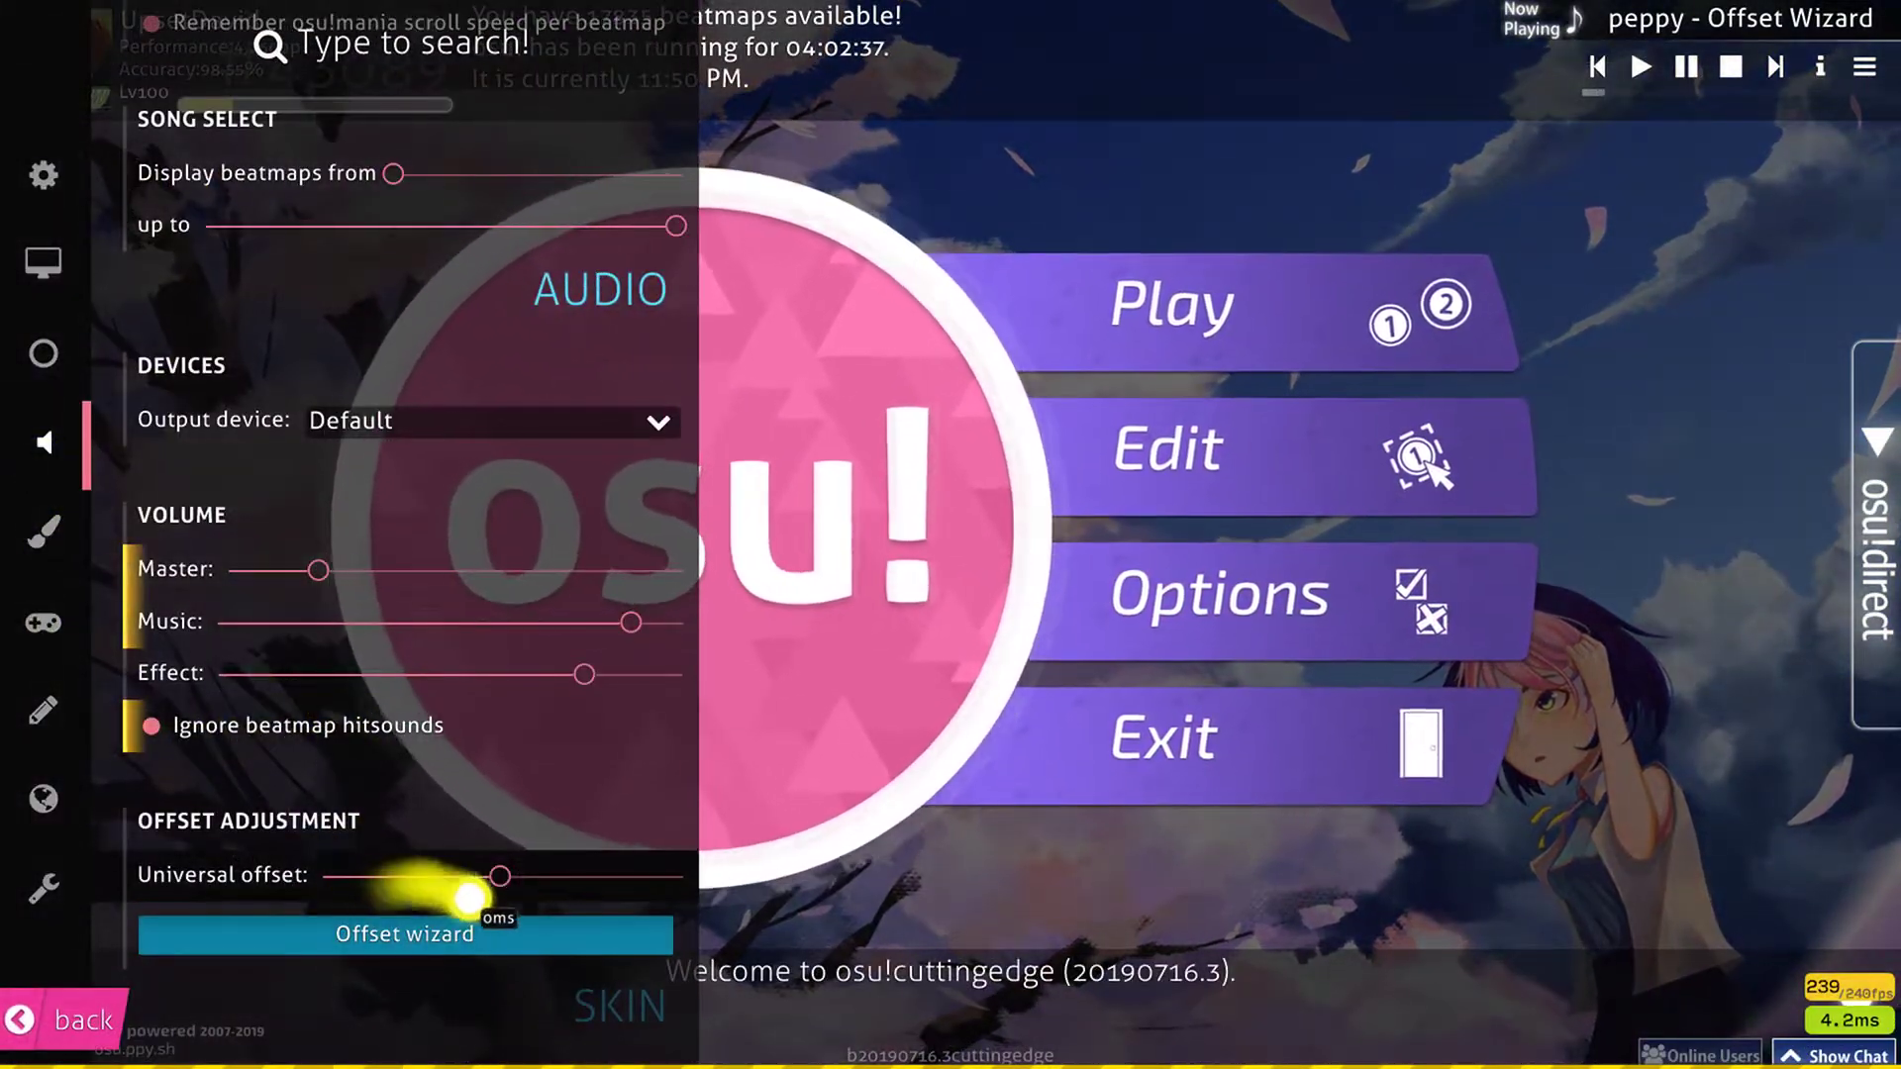
left_click_drag(505, 877, 510, 875)
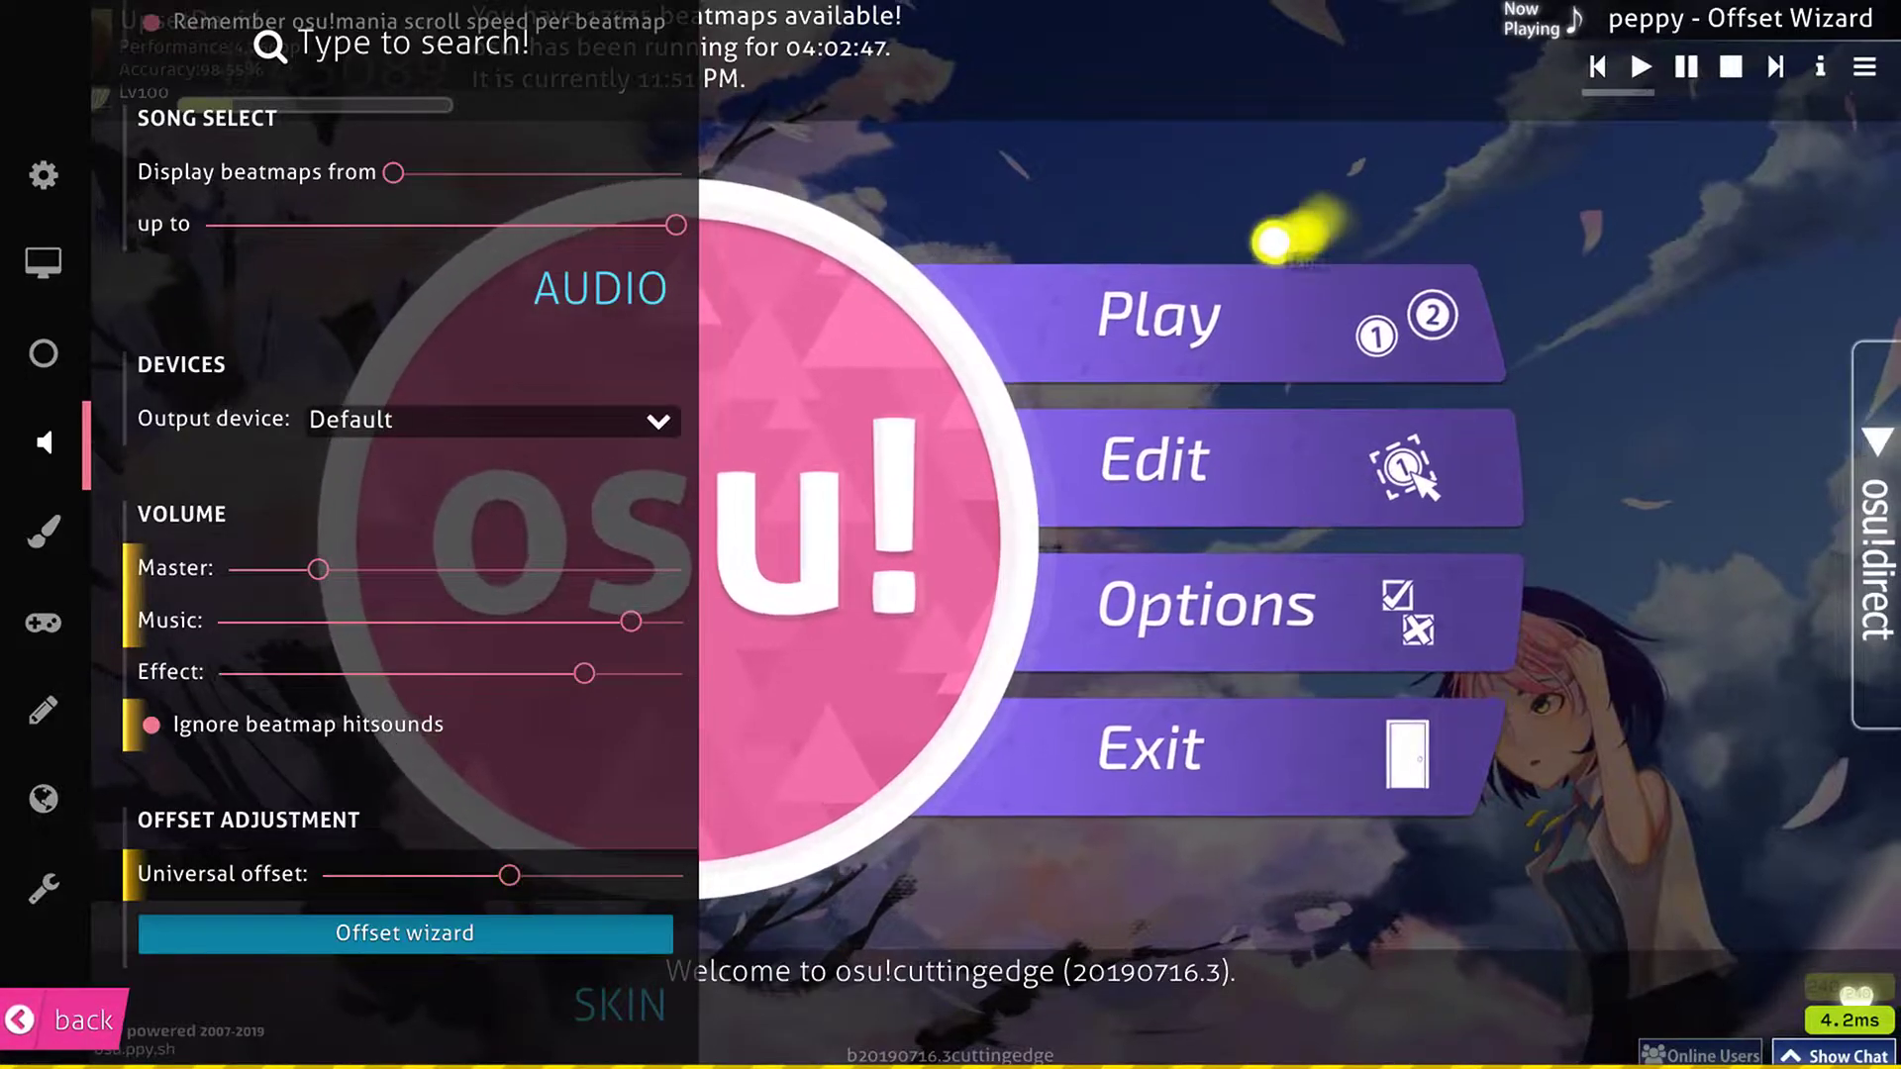
Step: Go back to solo song selection, reopen Offset Wizard in the editor and start a test play
left_click(1287, 268)
left_click(1218, 302)
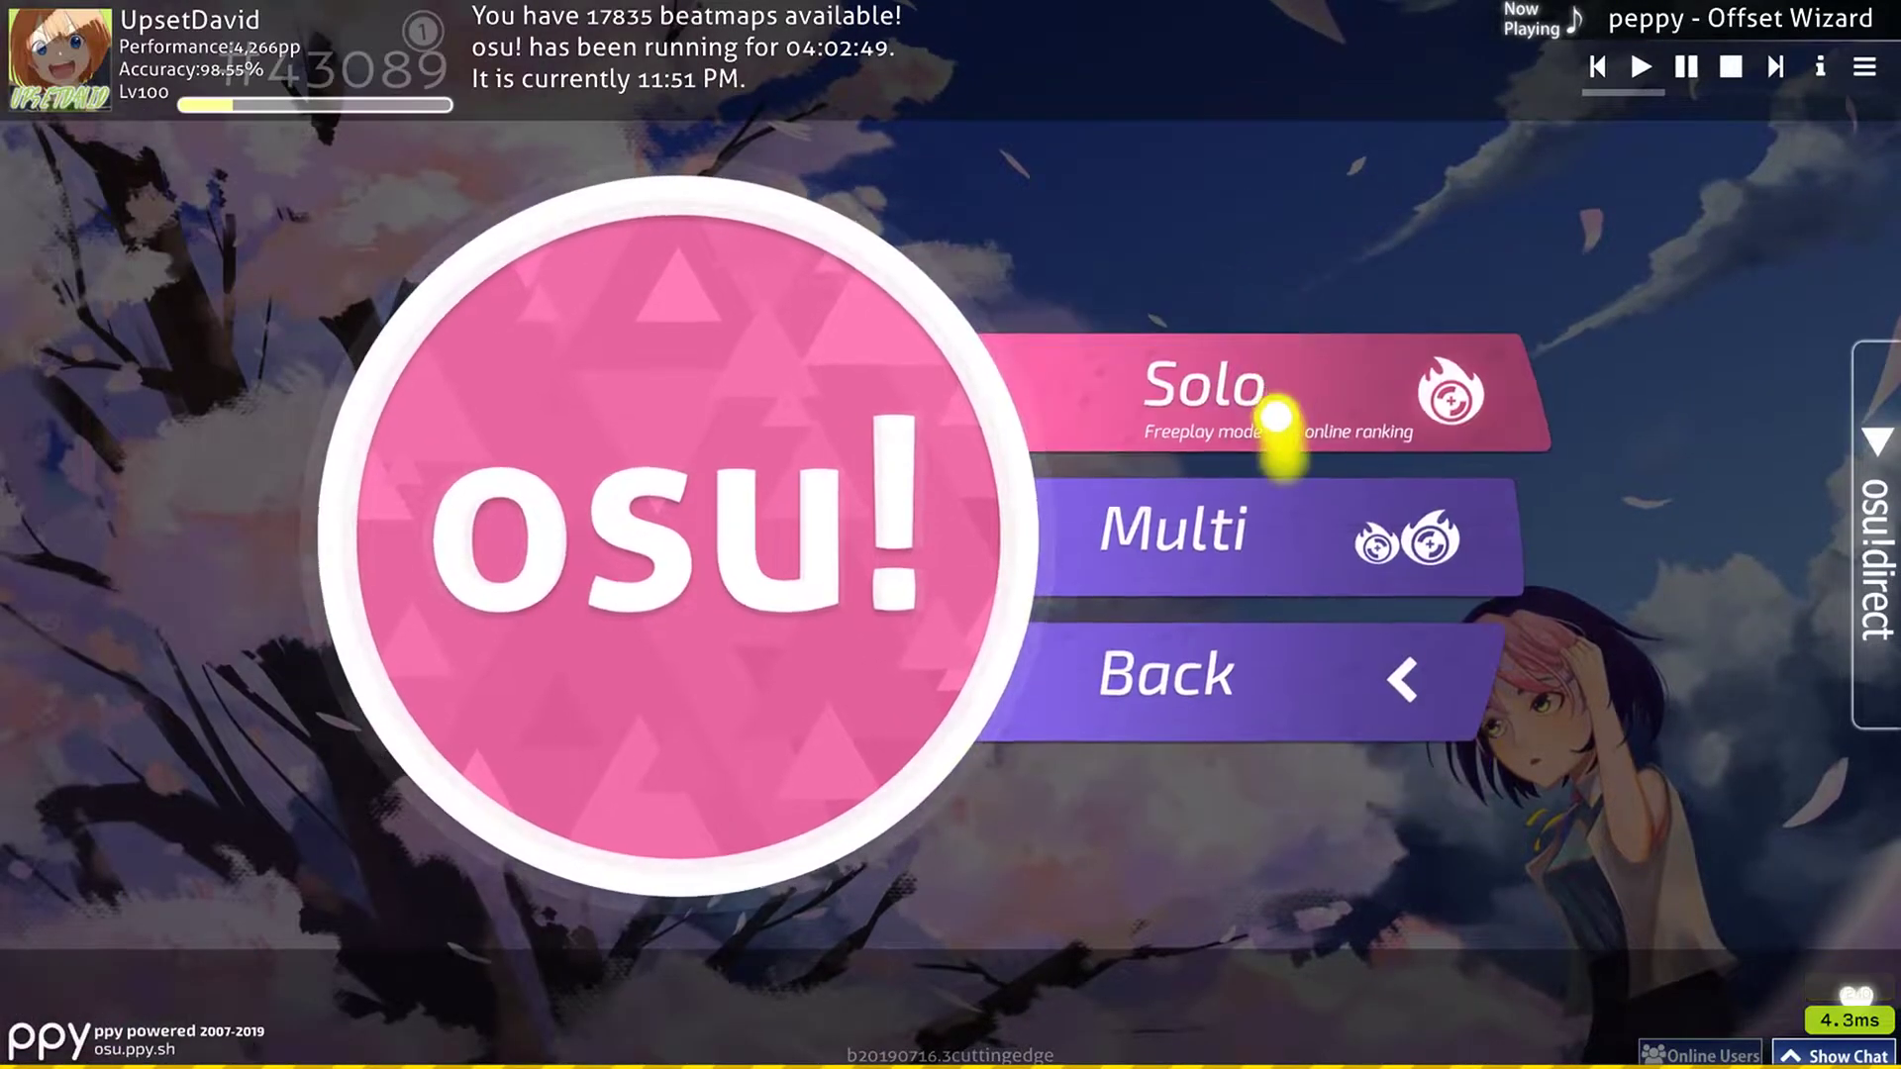
left_click(1205, 382)
key("F3")
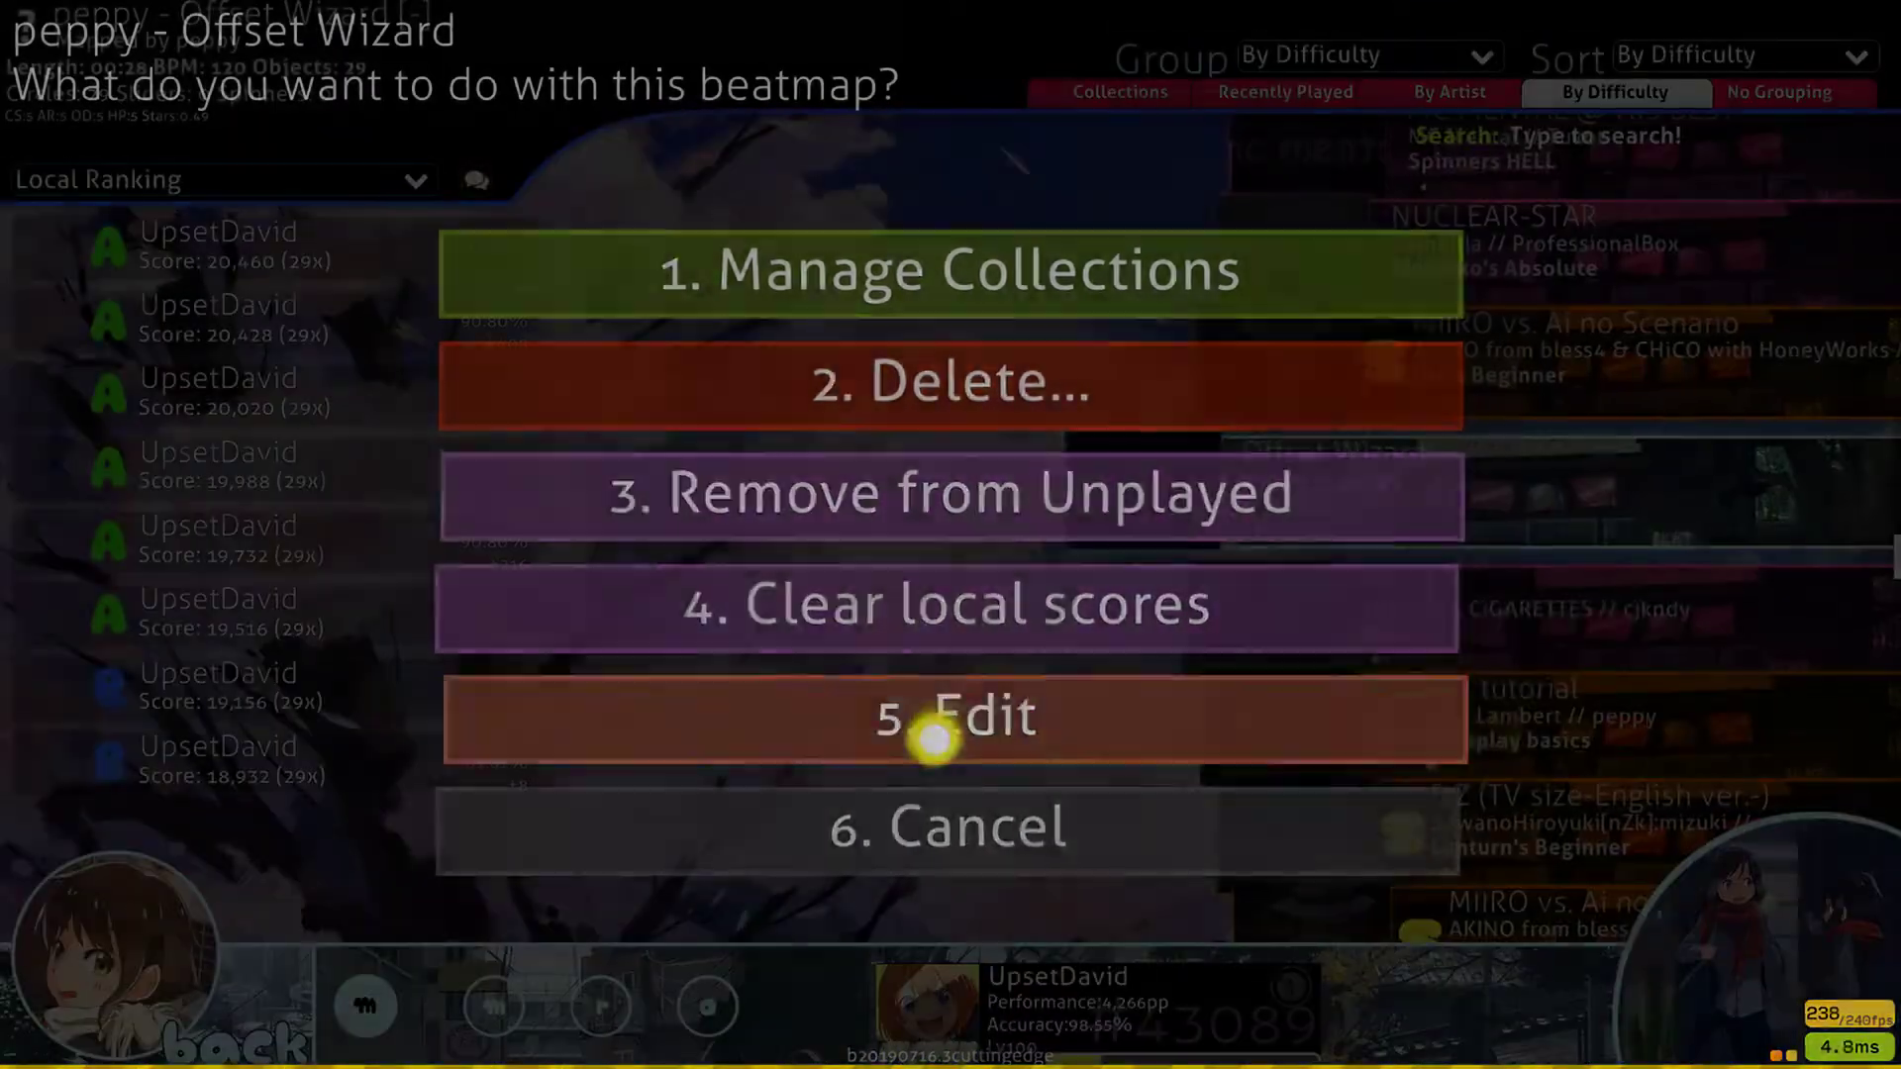
left_click(954, 713)
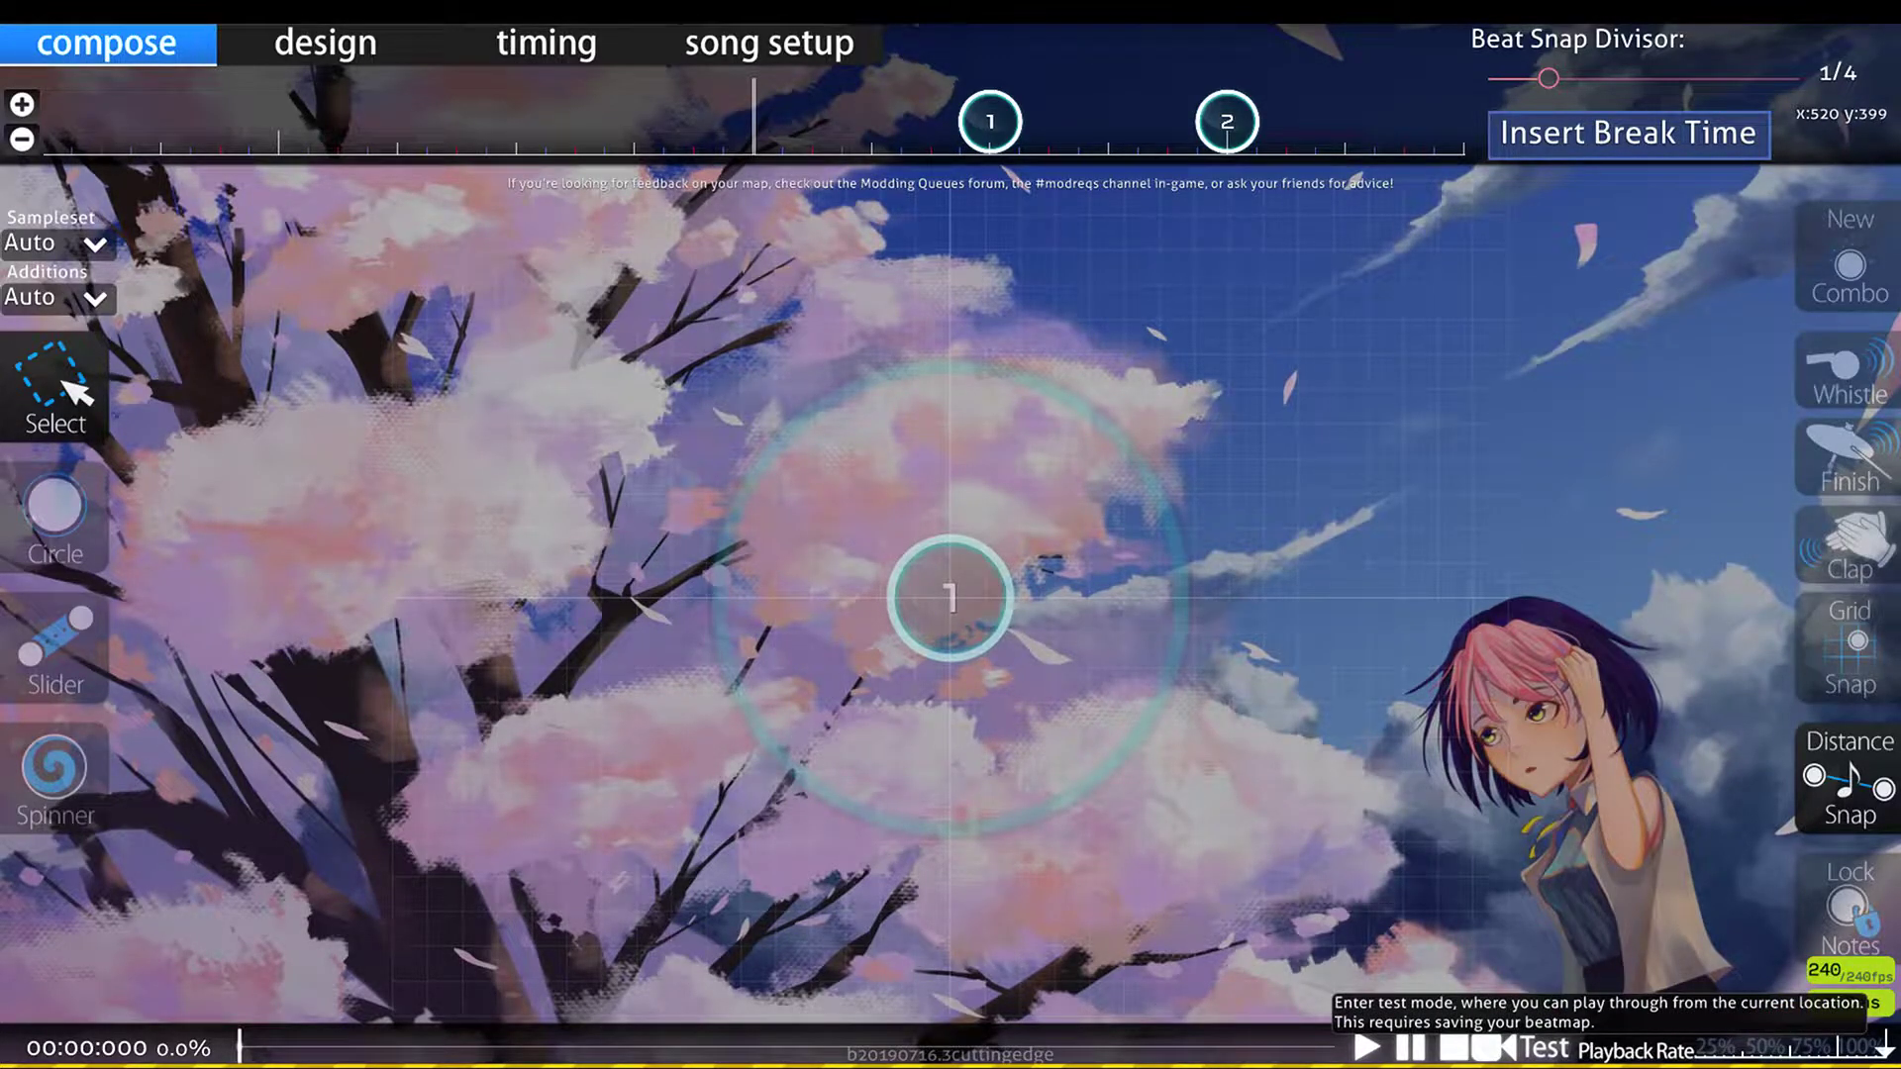
left_click(1543, 1048)
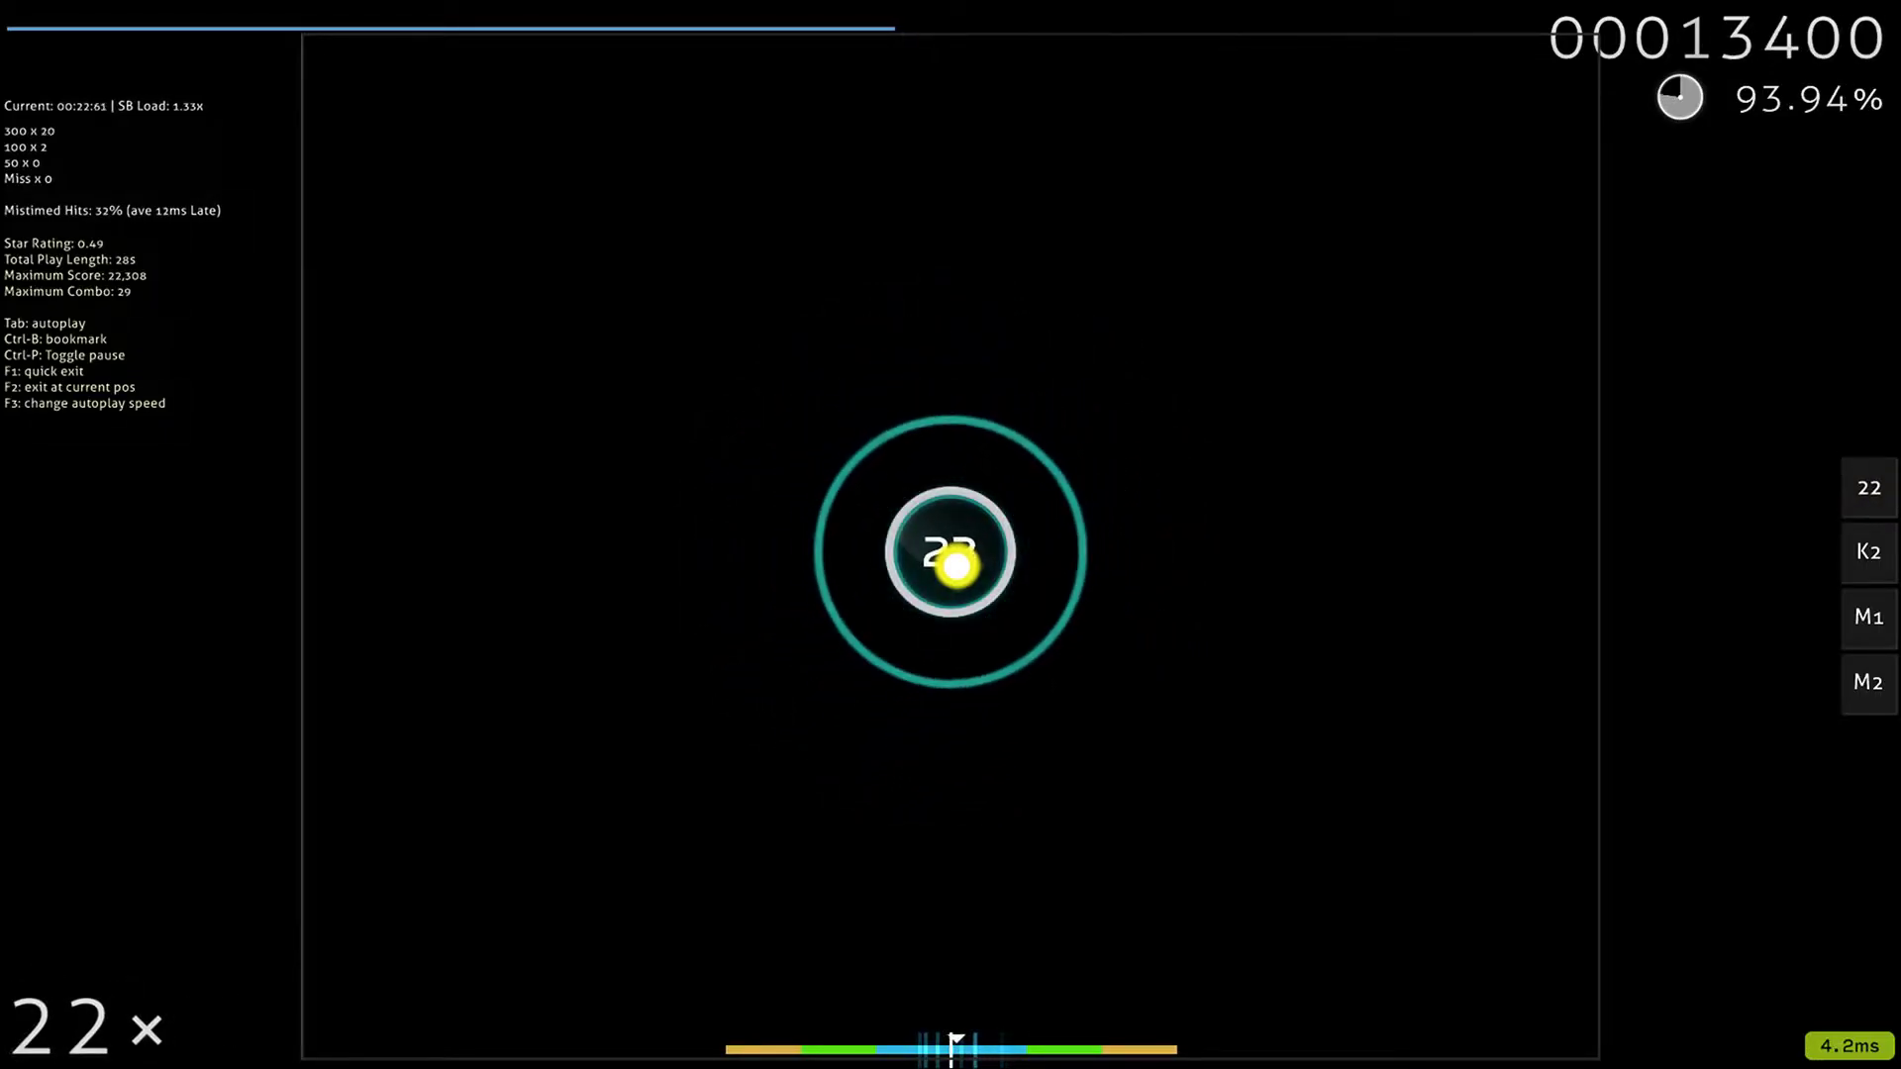
Step: Exit the test play and leave the beatmap editor
key("Tab")
key("Escape")
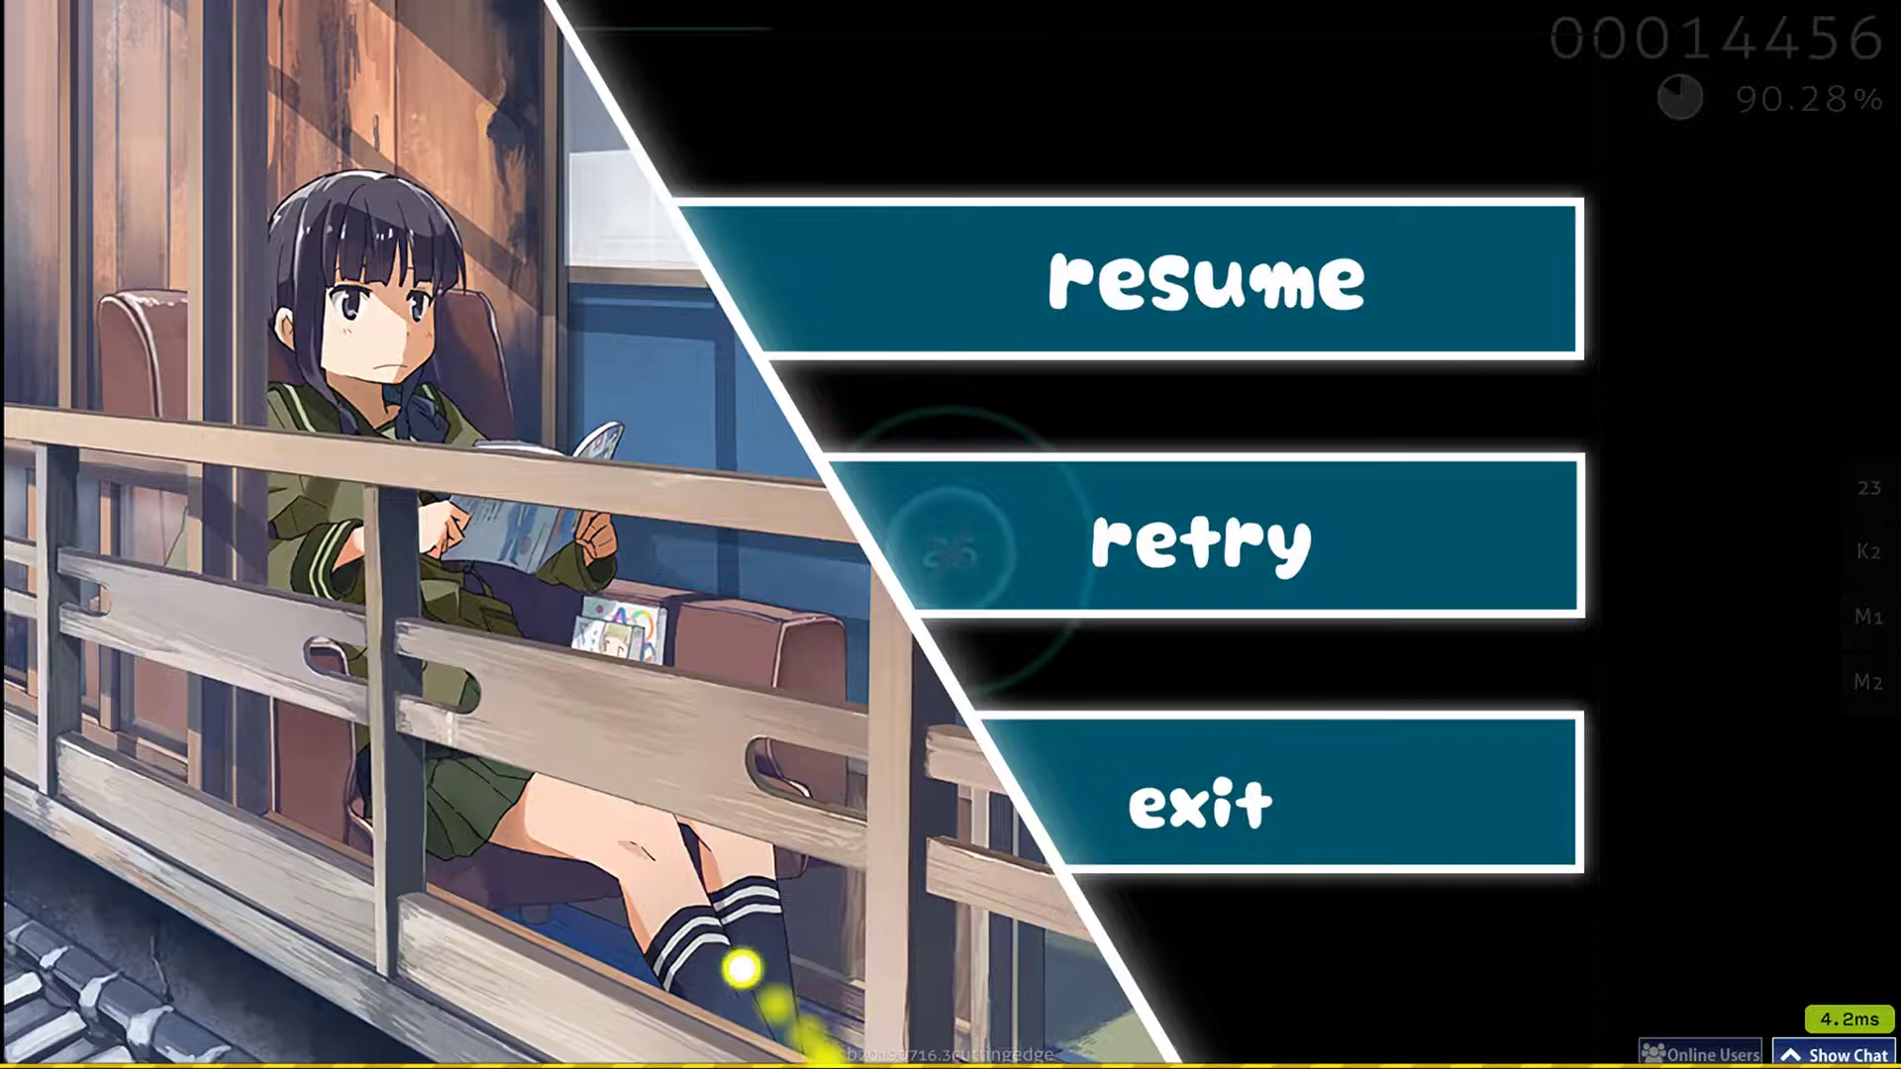
left_click(1160, 807)
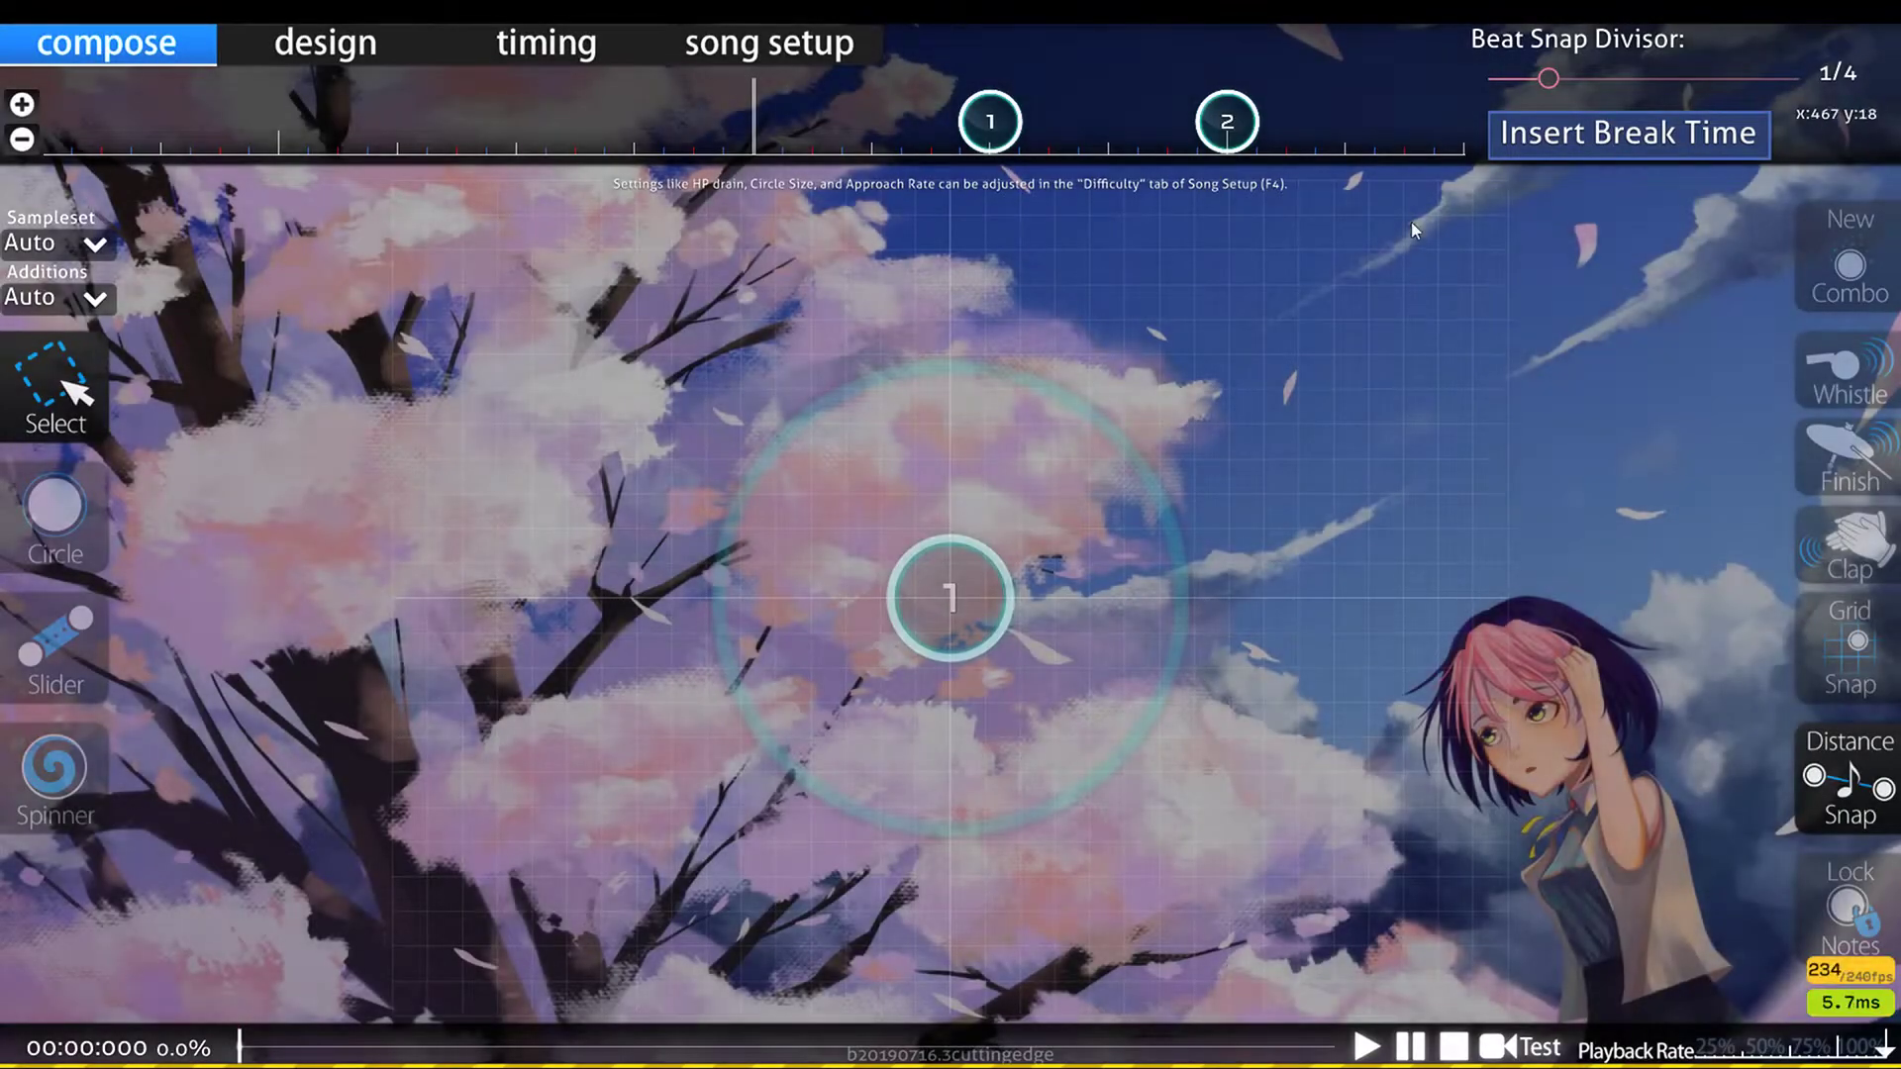
key("Escape")
key("Escape")
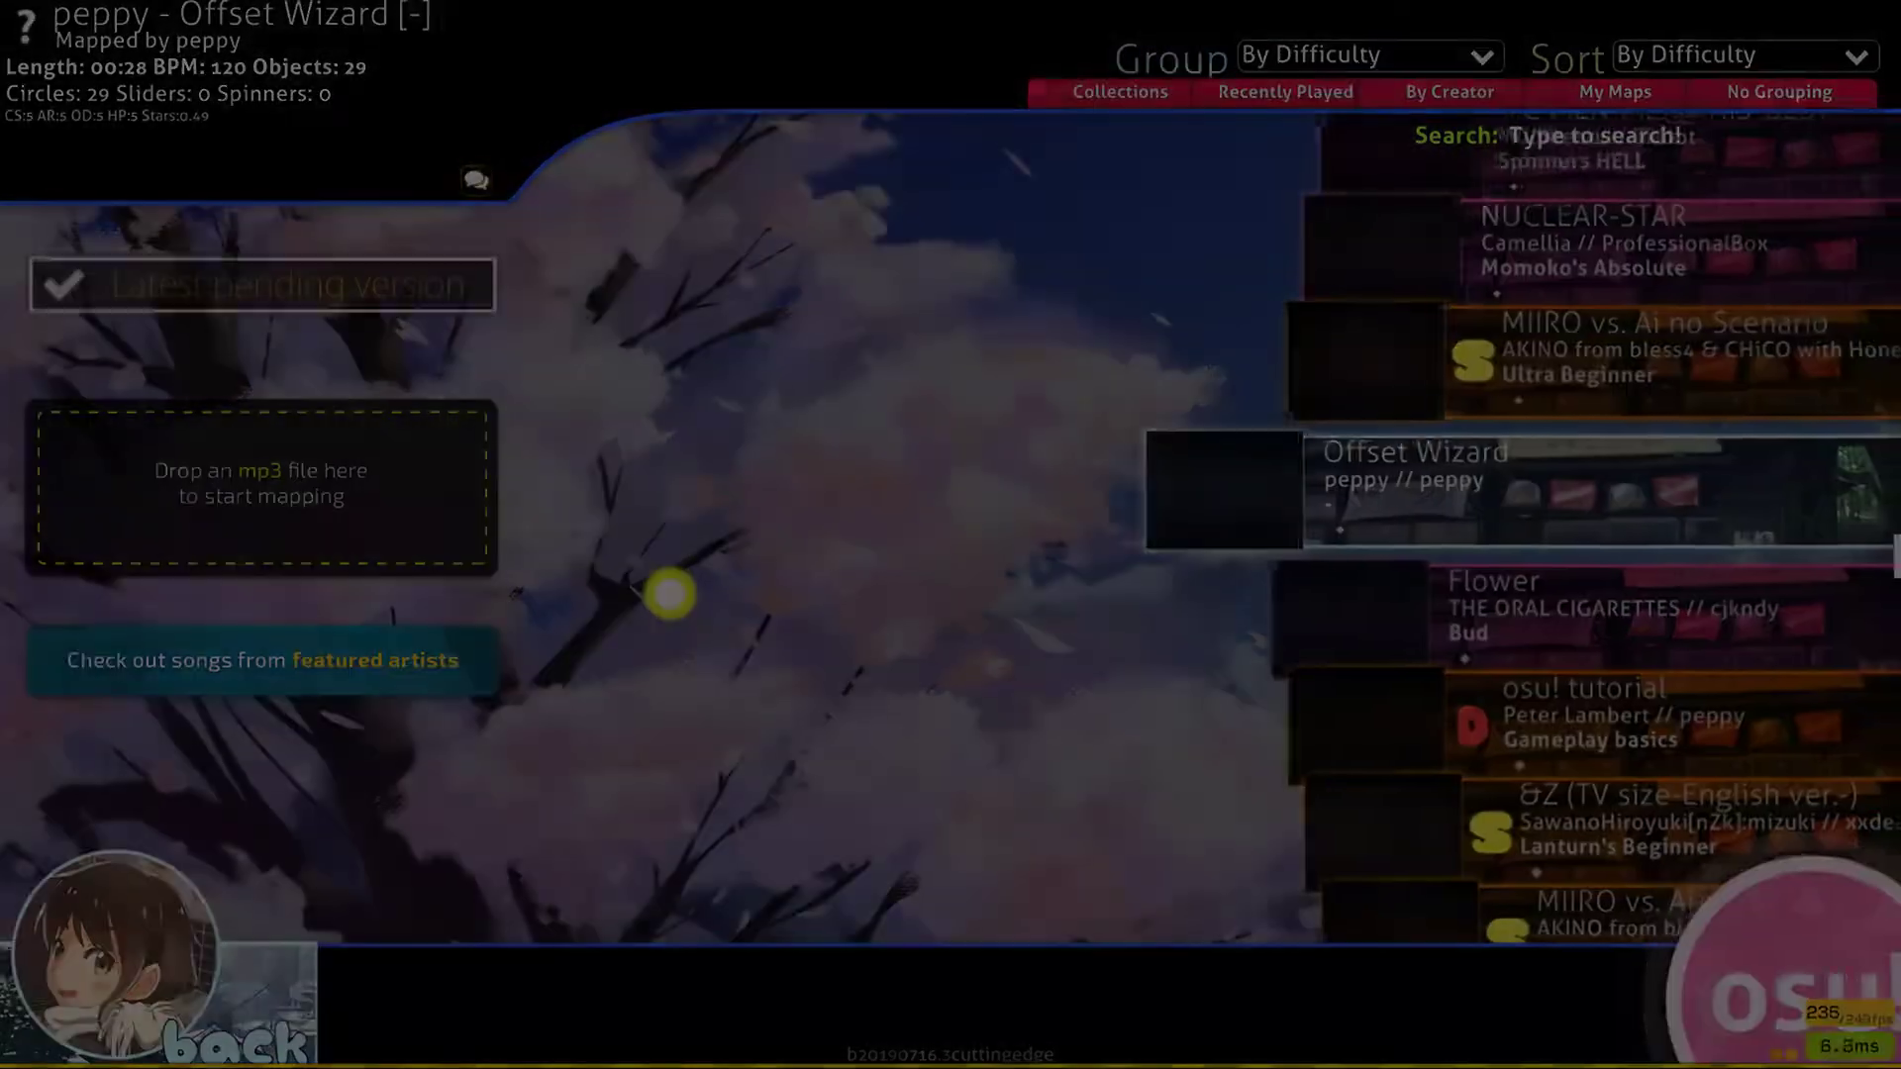
Step: Lower the universal offset slightly in the audio options and bring up the main menu
key("ctrl+o")
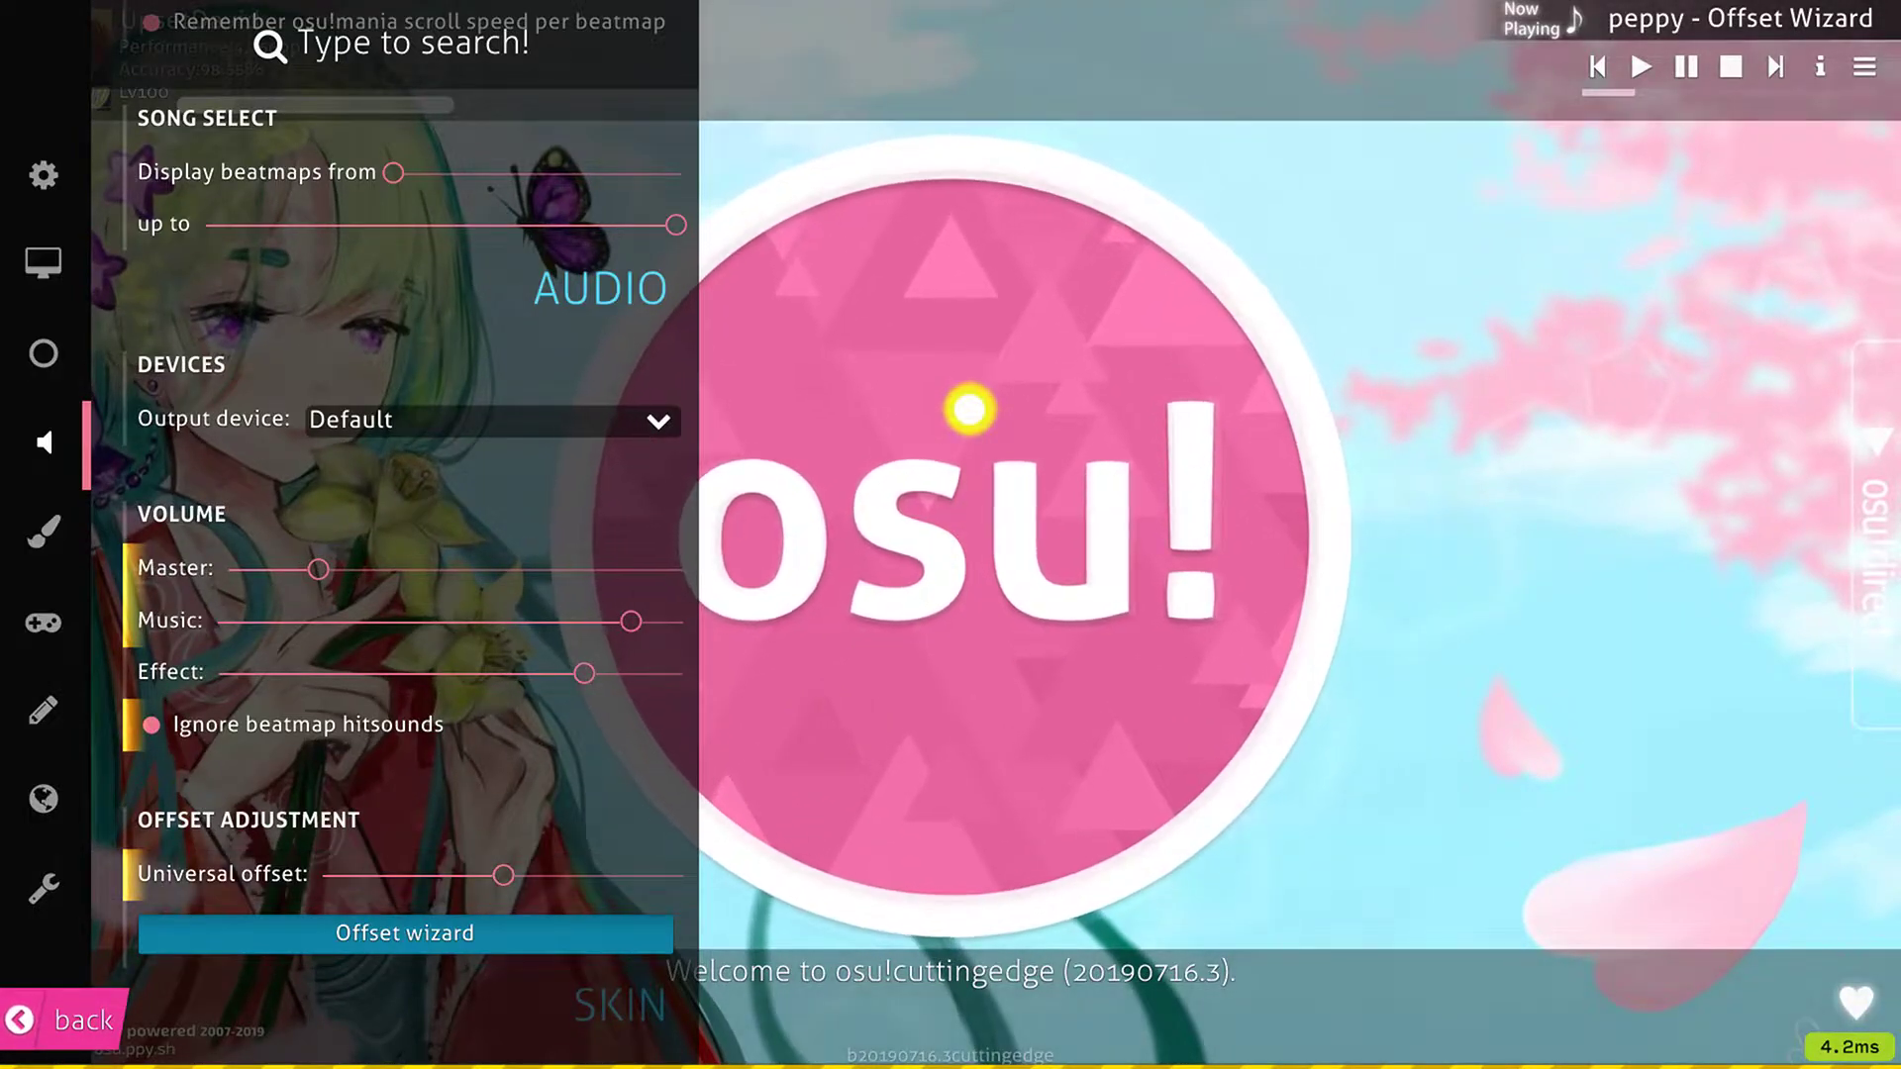
left_click(1077, 315)
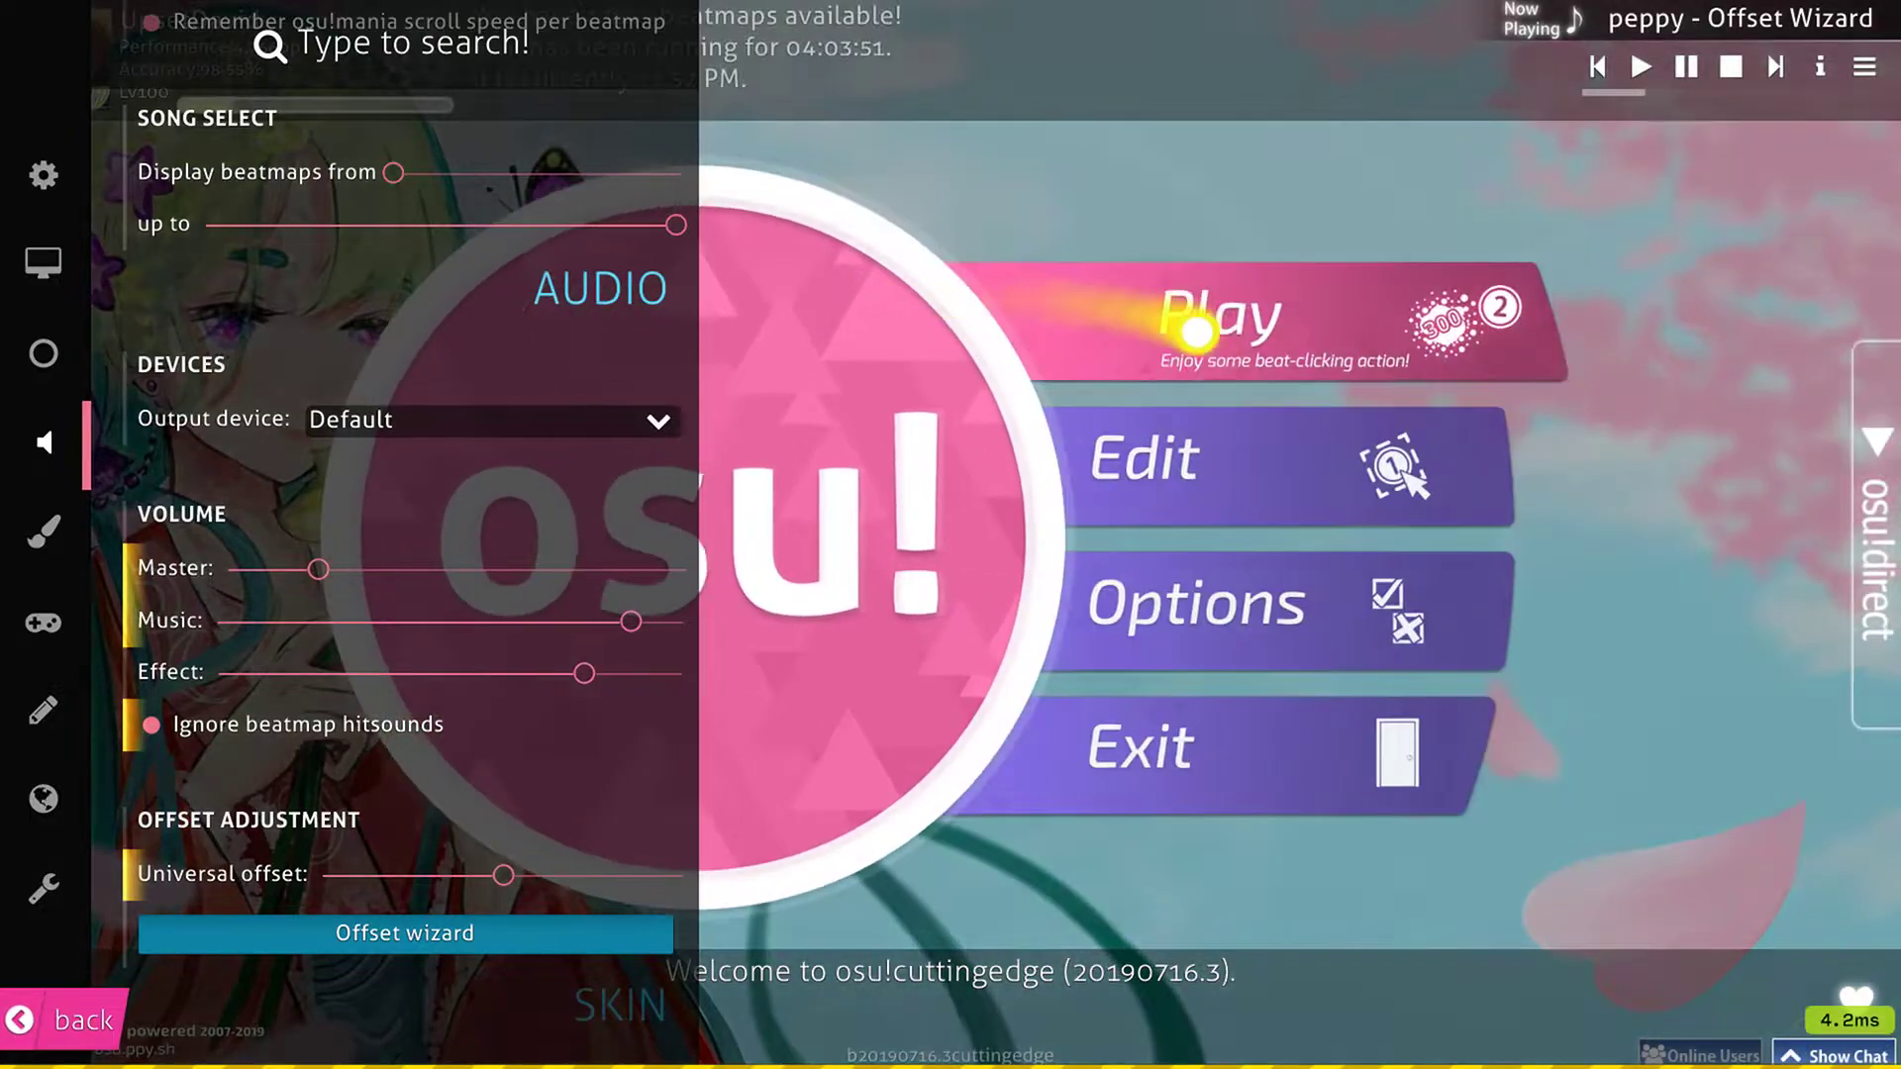
Step: Open the Offset Wizard beatmap in the editor from solo song selection and launch test mode from the start
left_click(1222, 327)
left_click(1222, 348)
key("F3")
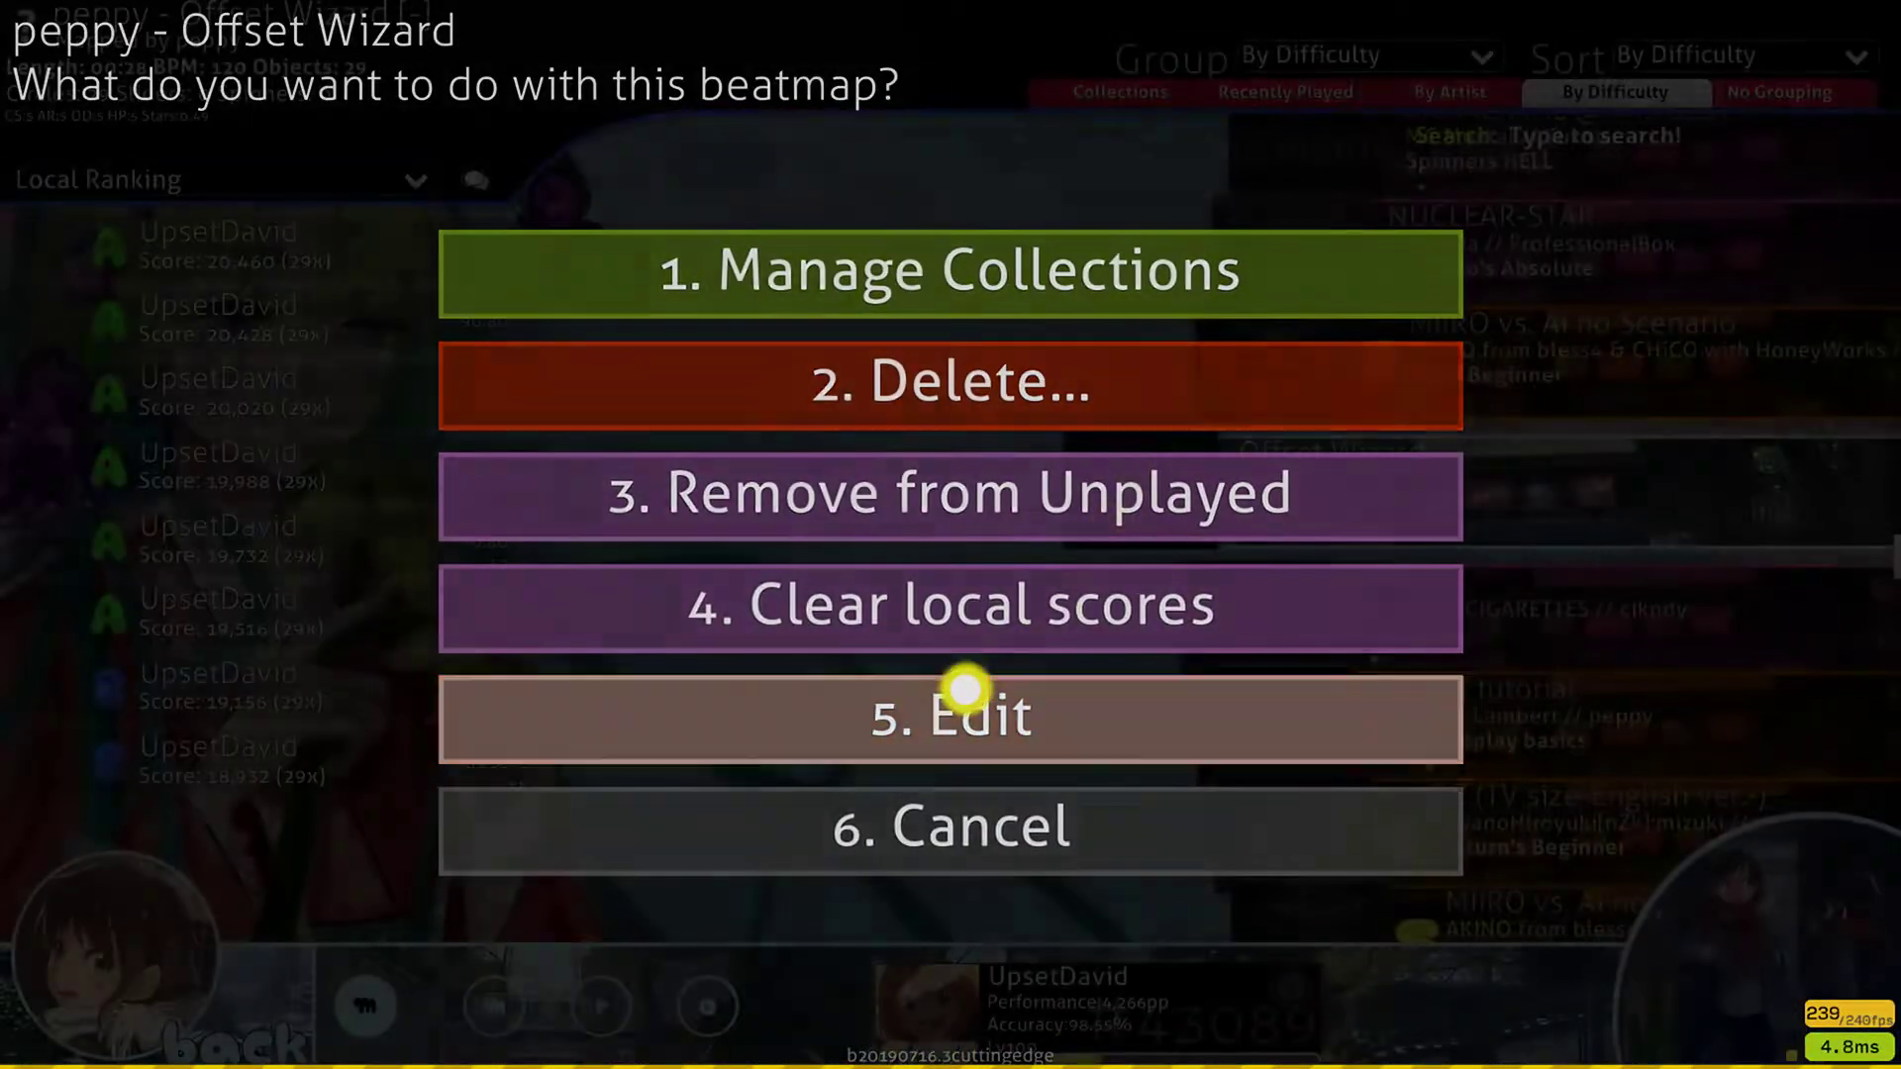
left_click(968, 691)
key("alt+Tab")
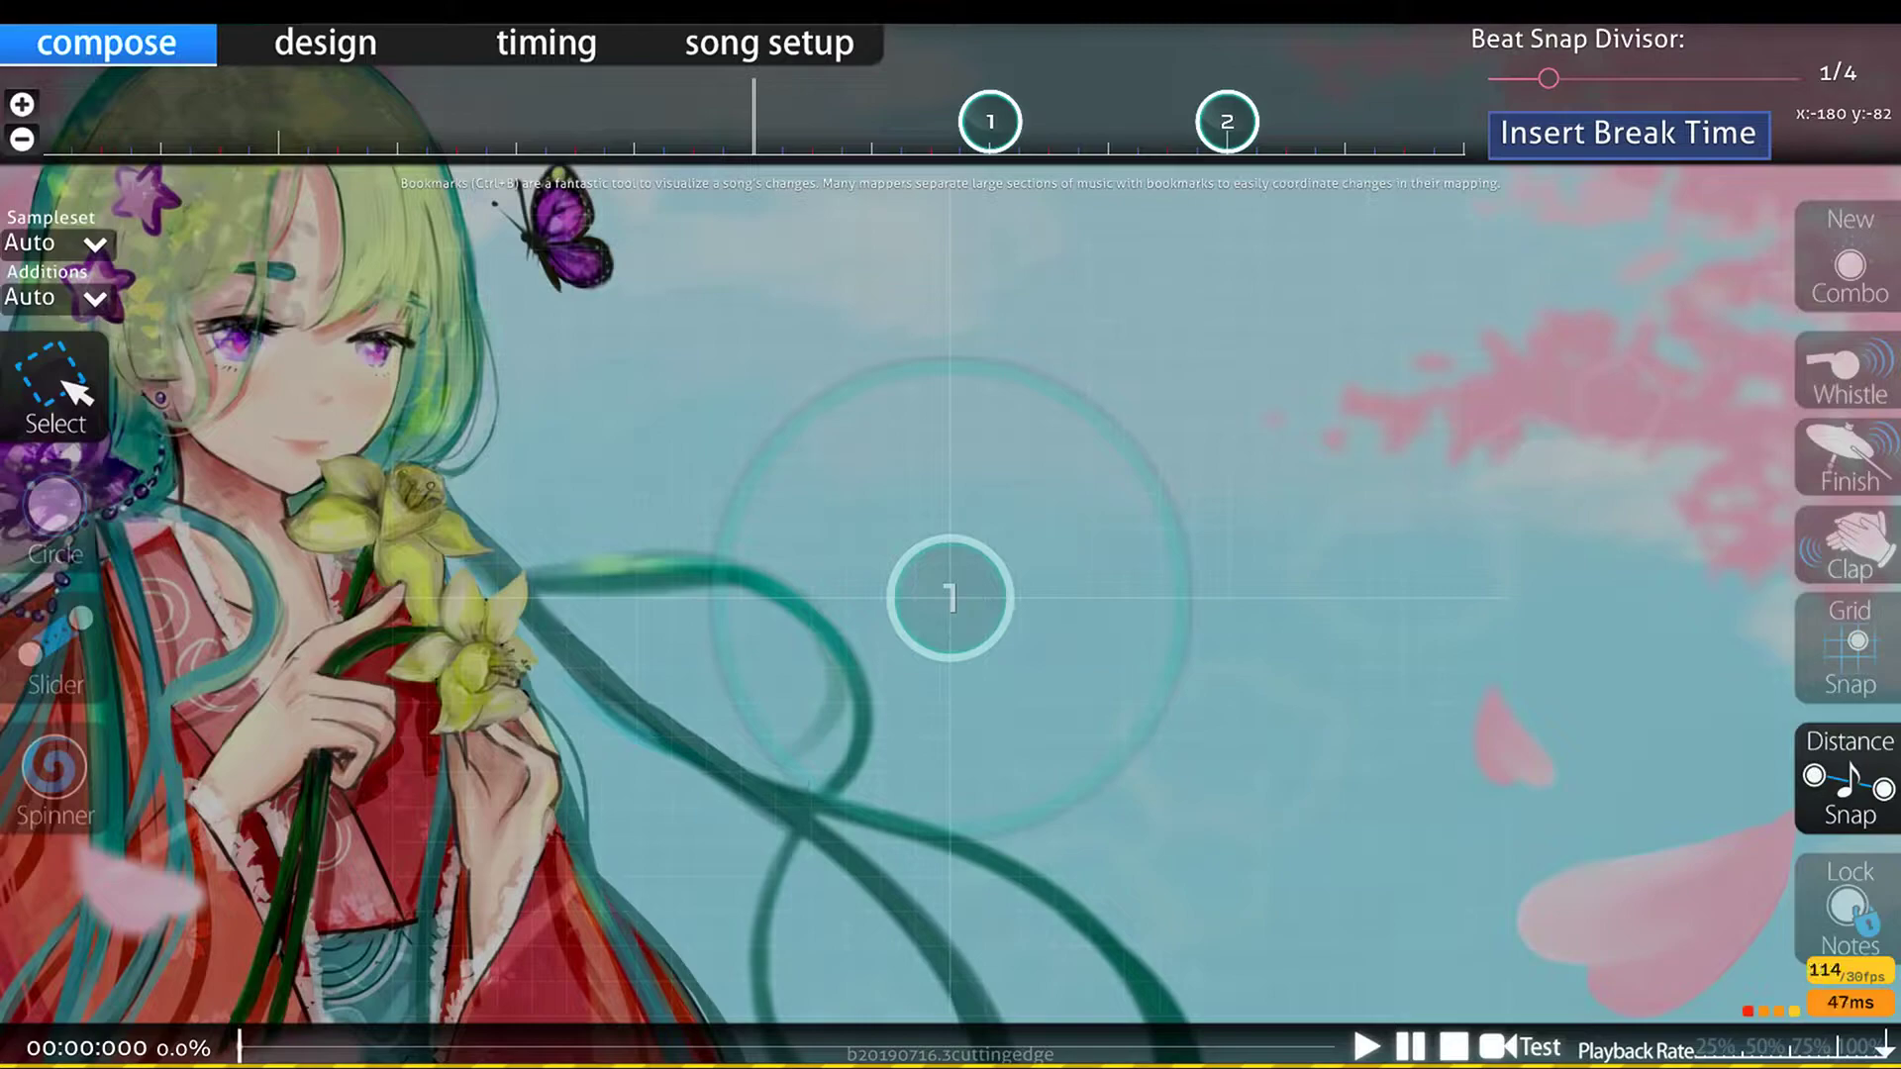
key("F5")
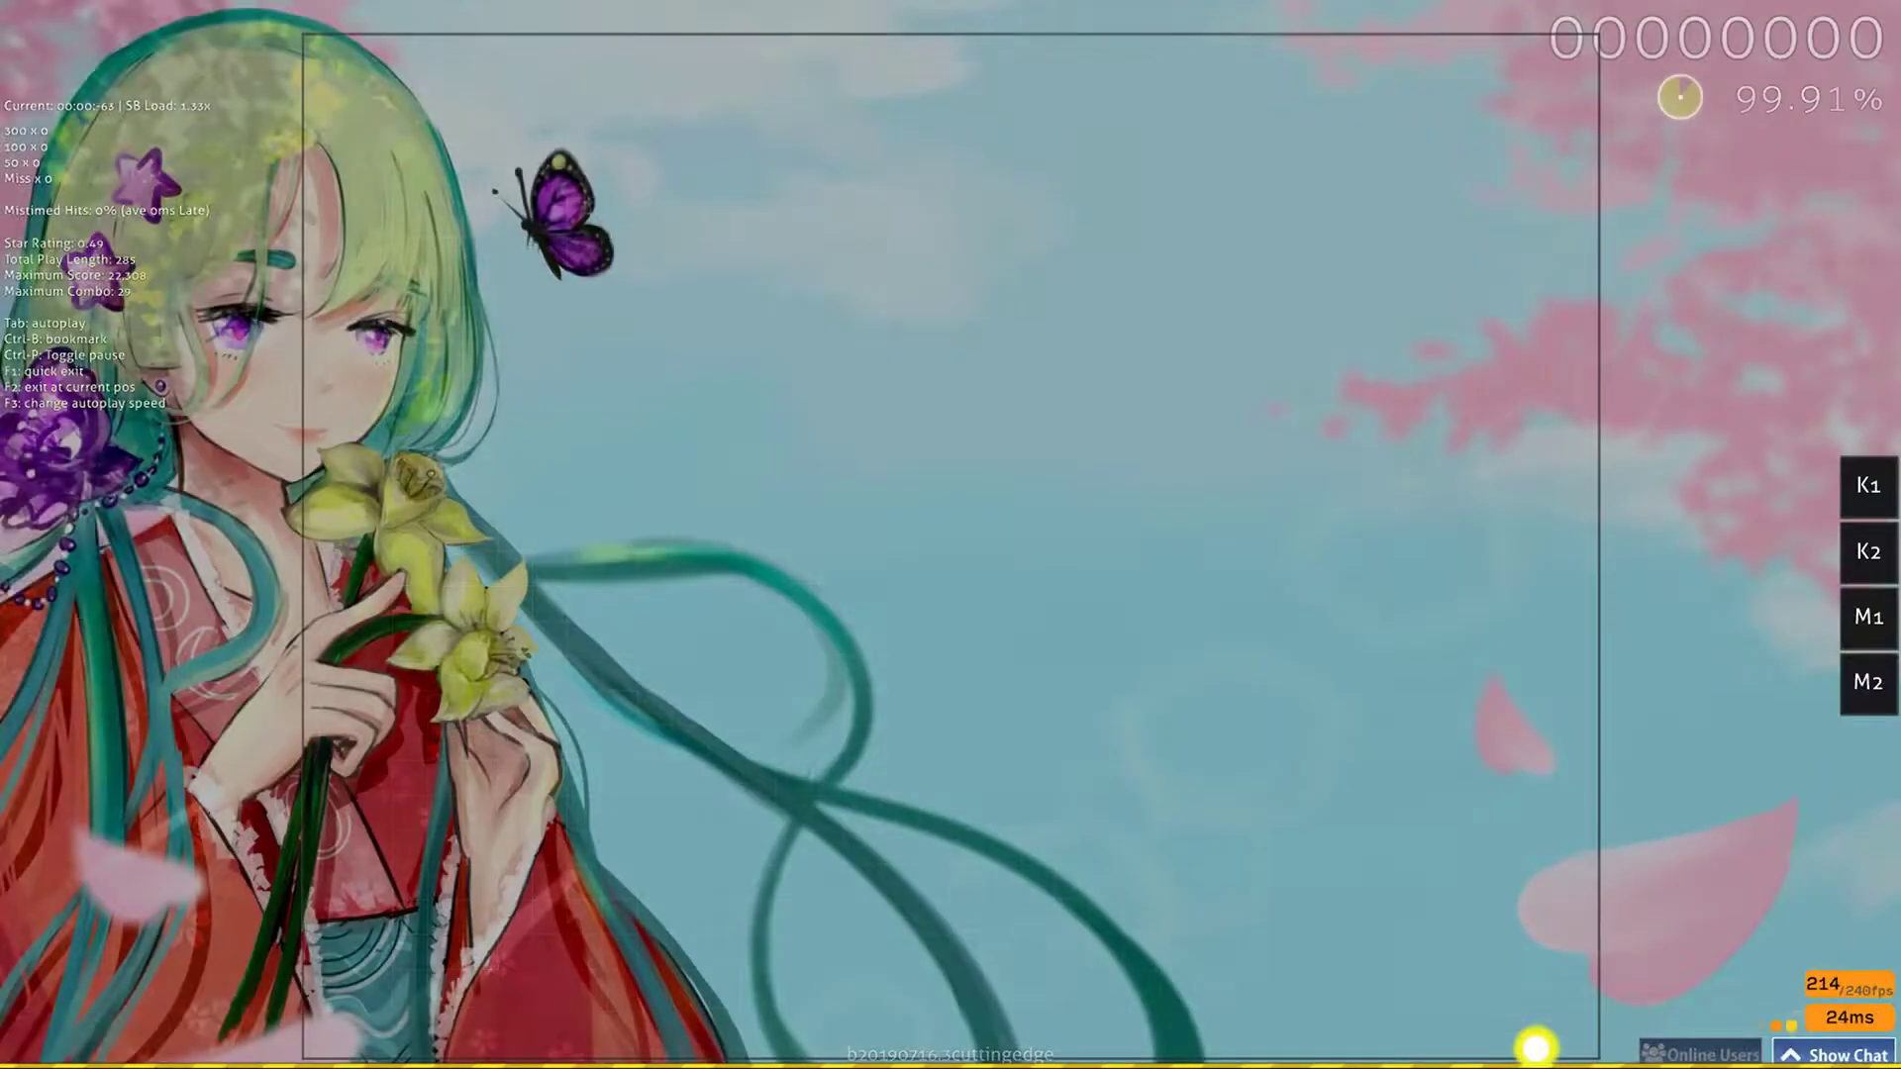
Step: Hit about 20 Offset Wizard circles in time with the beat to check the average hit timing
key("z")
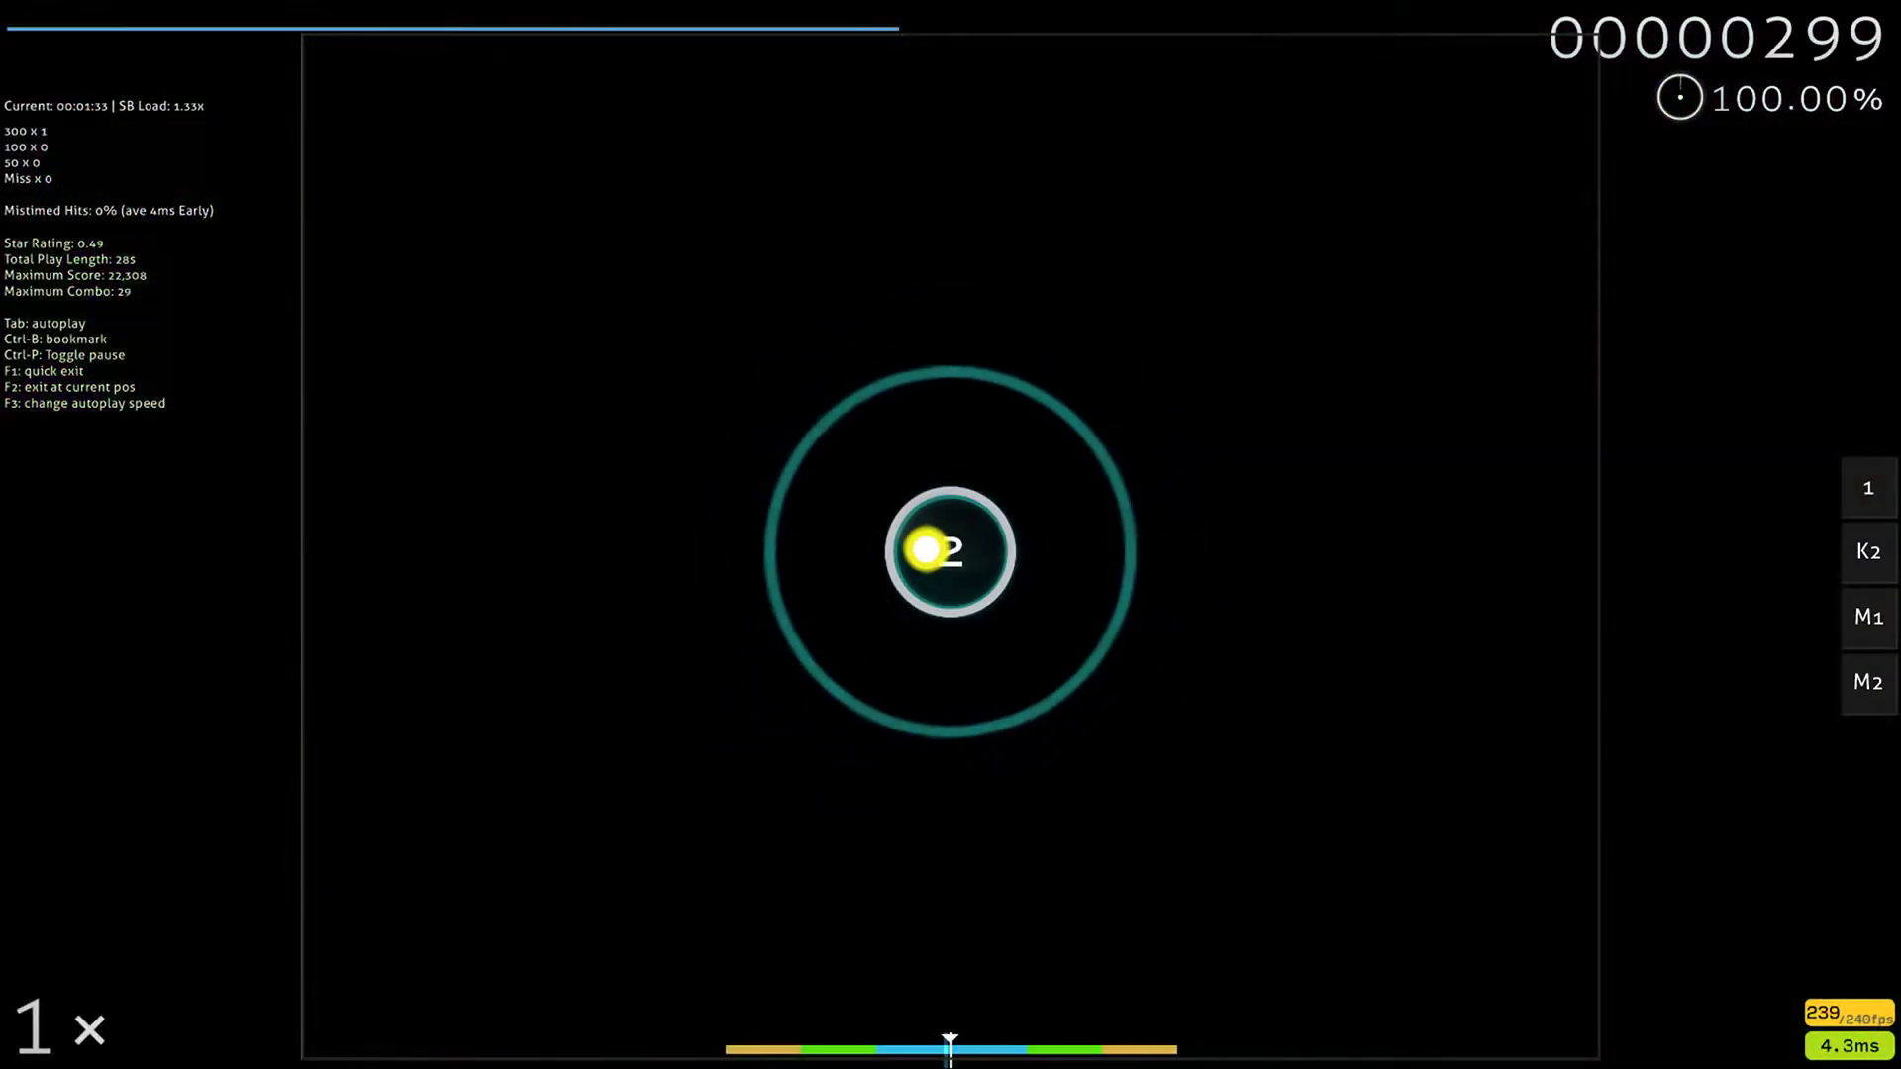
key("x")
key("z")
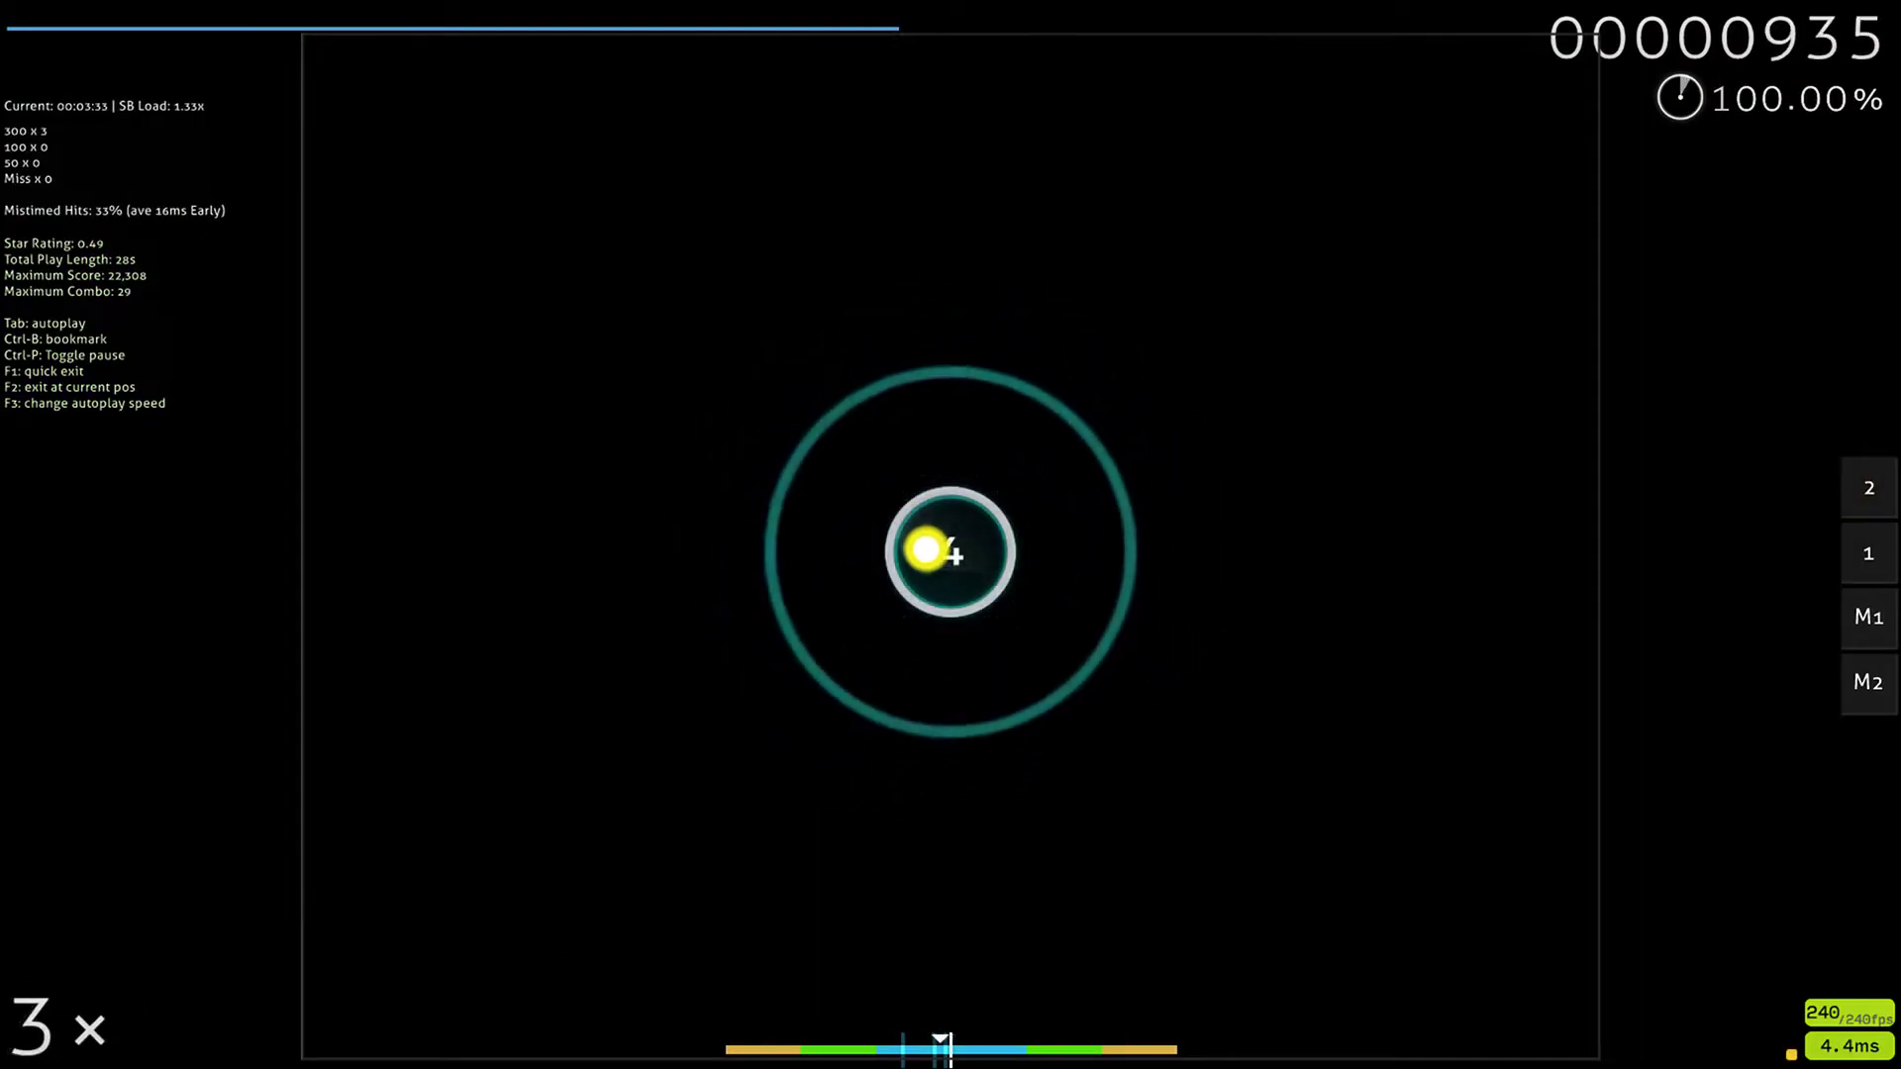
key("z")
key("z")
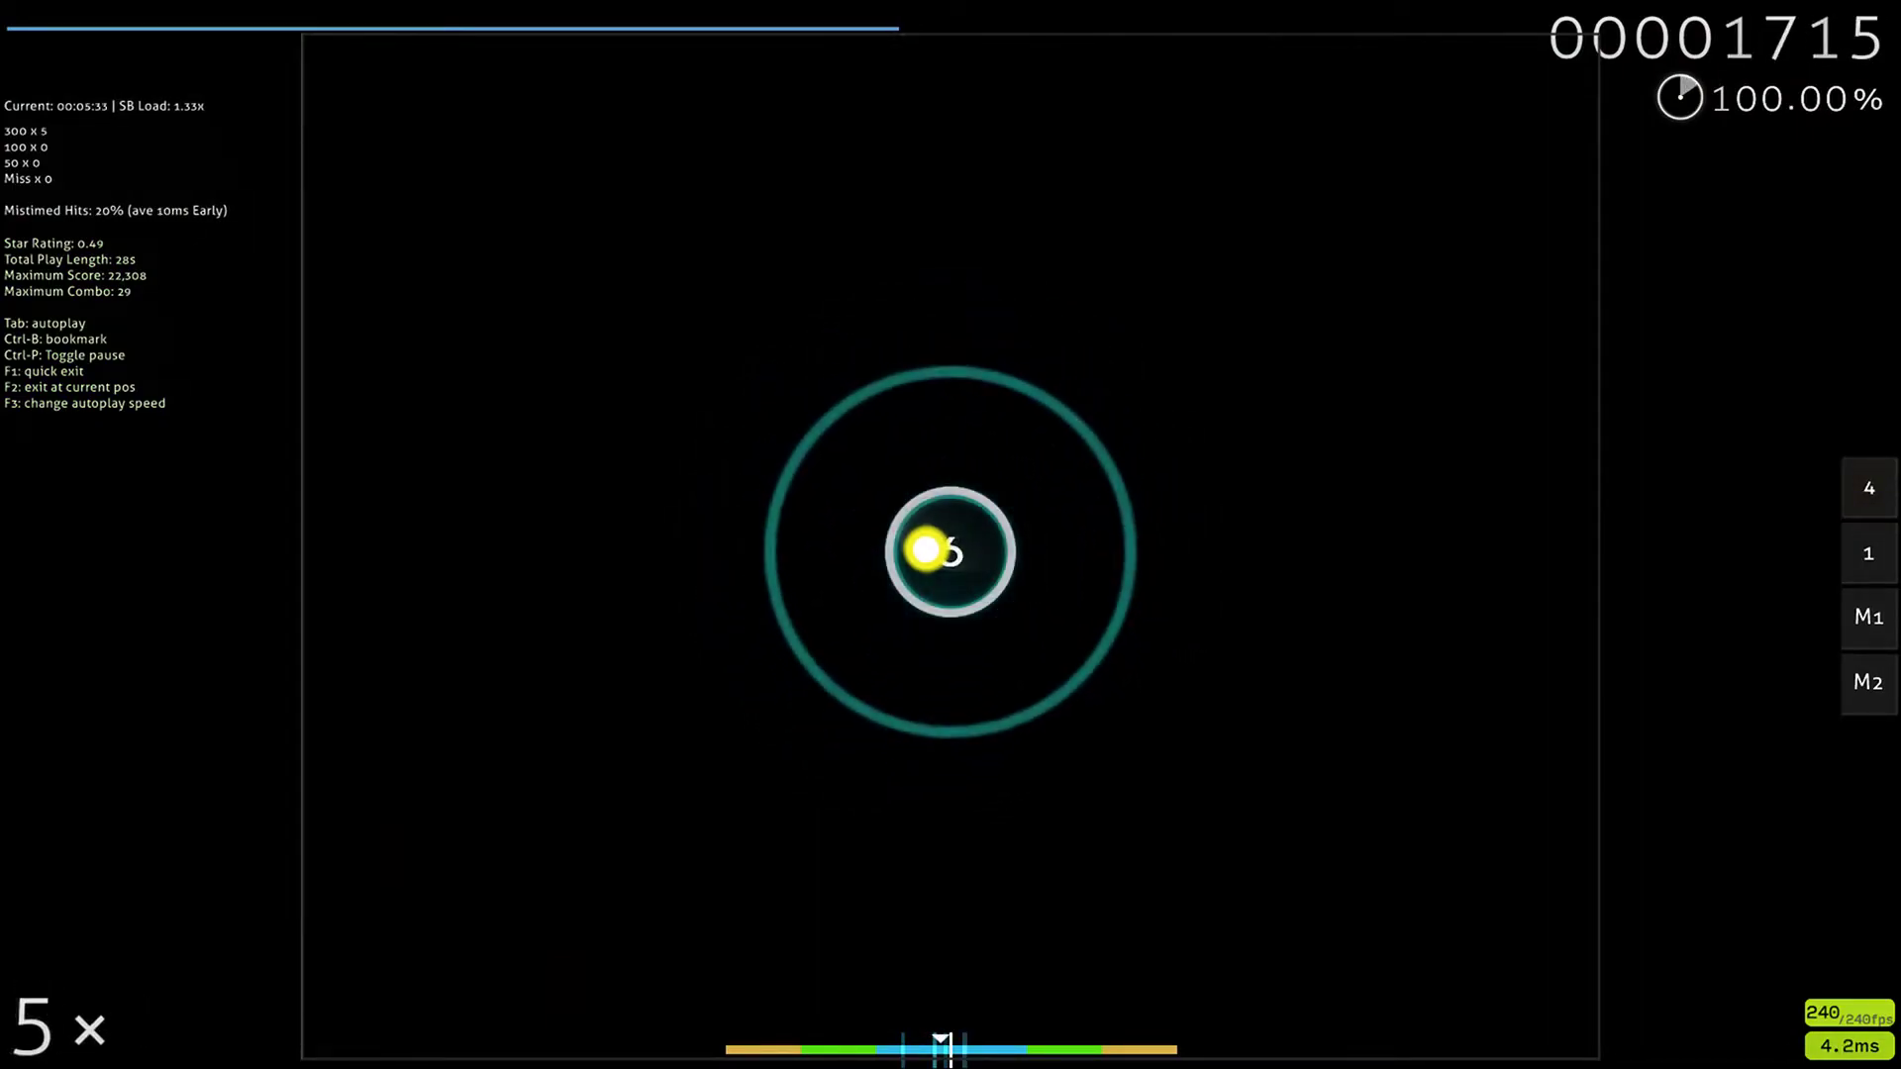
key("z")
key("z")
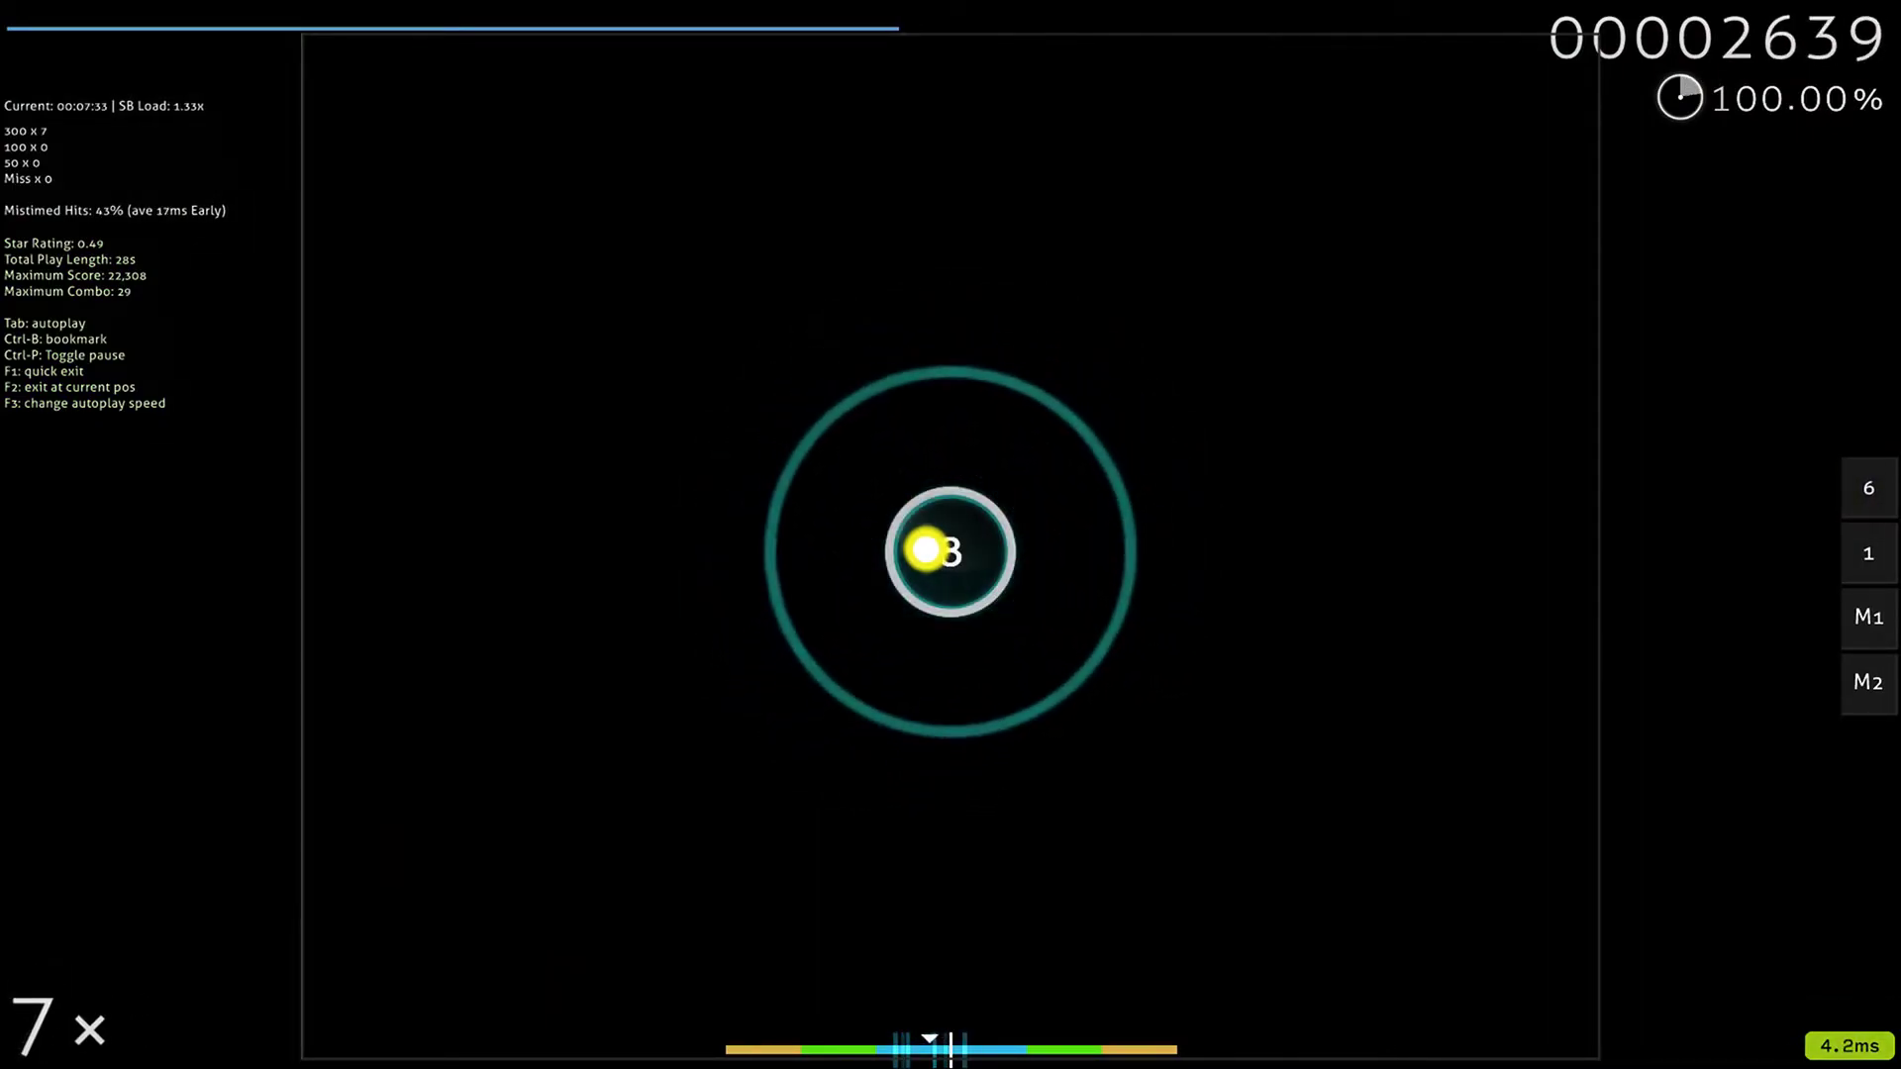
key("z")
key("z")
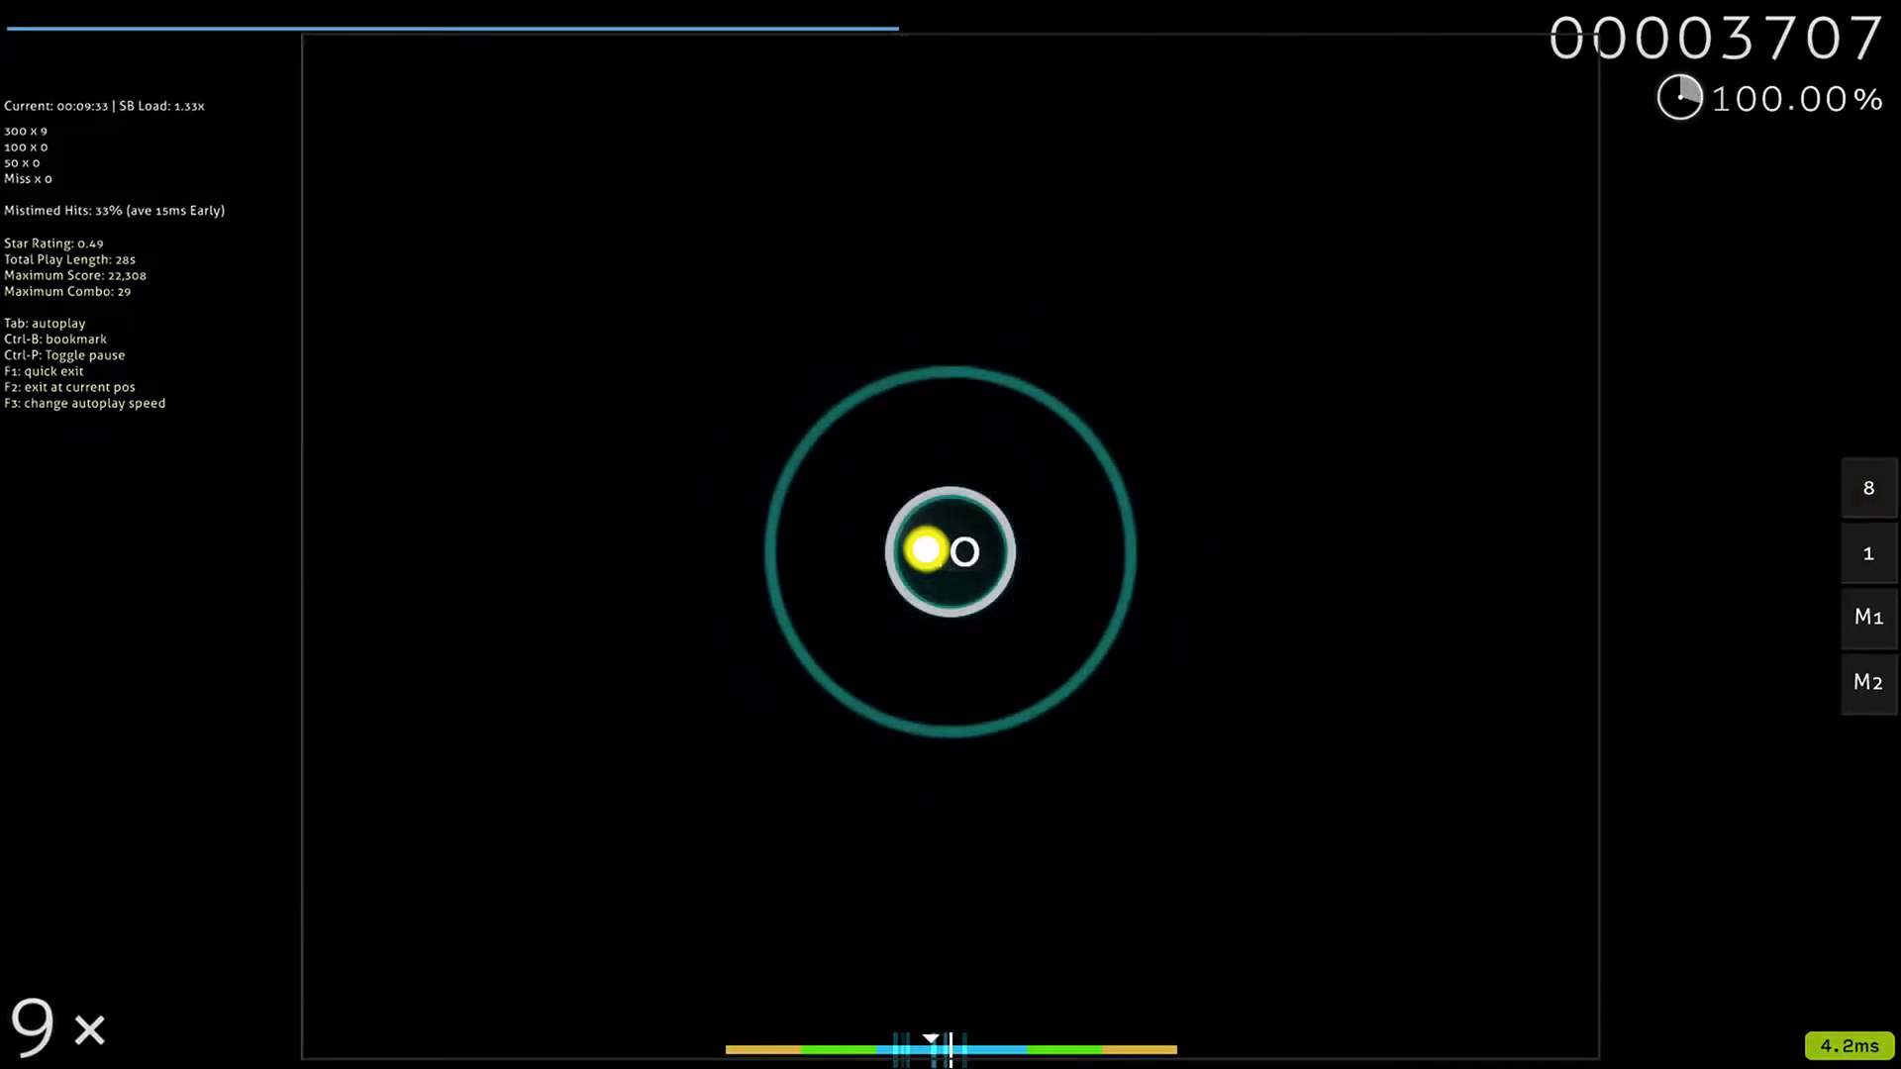
key("z")
key("z")
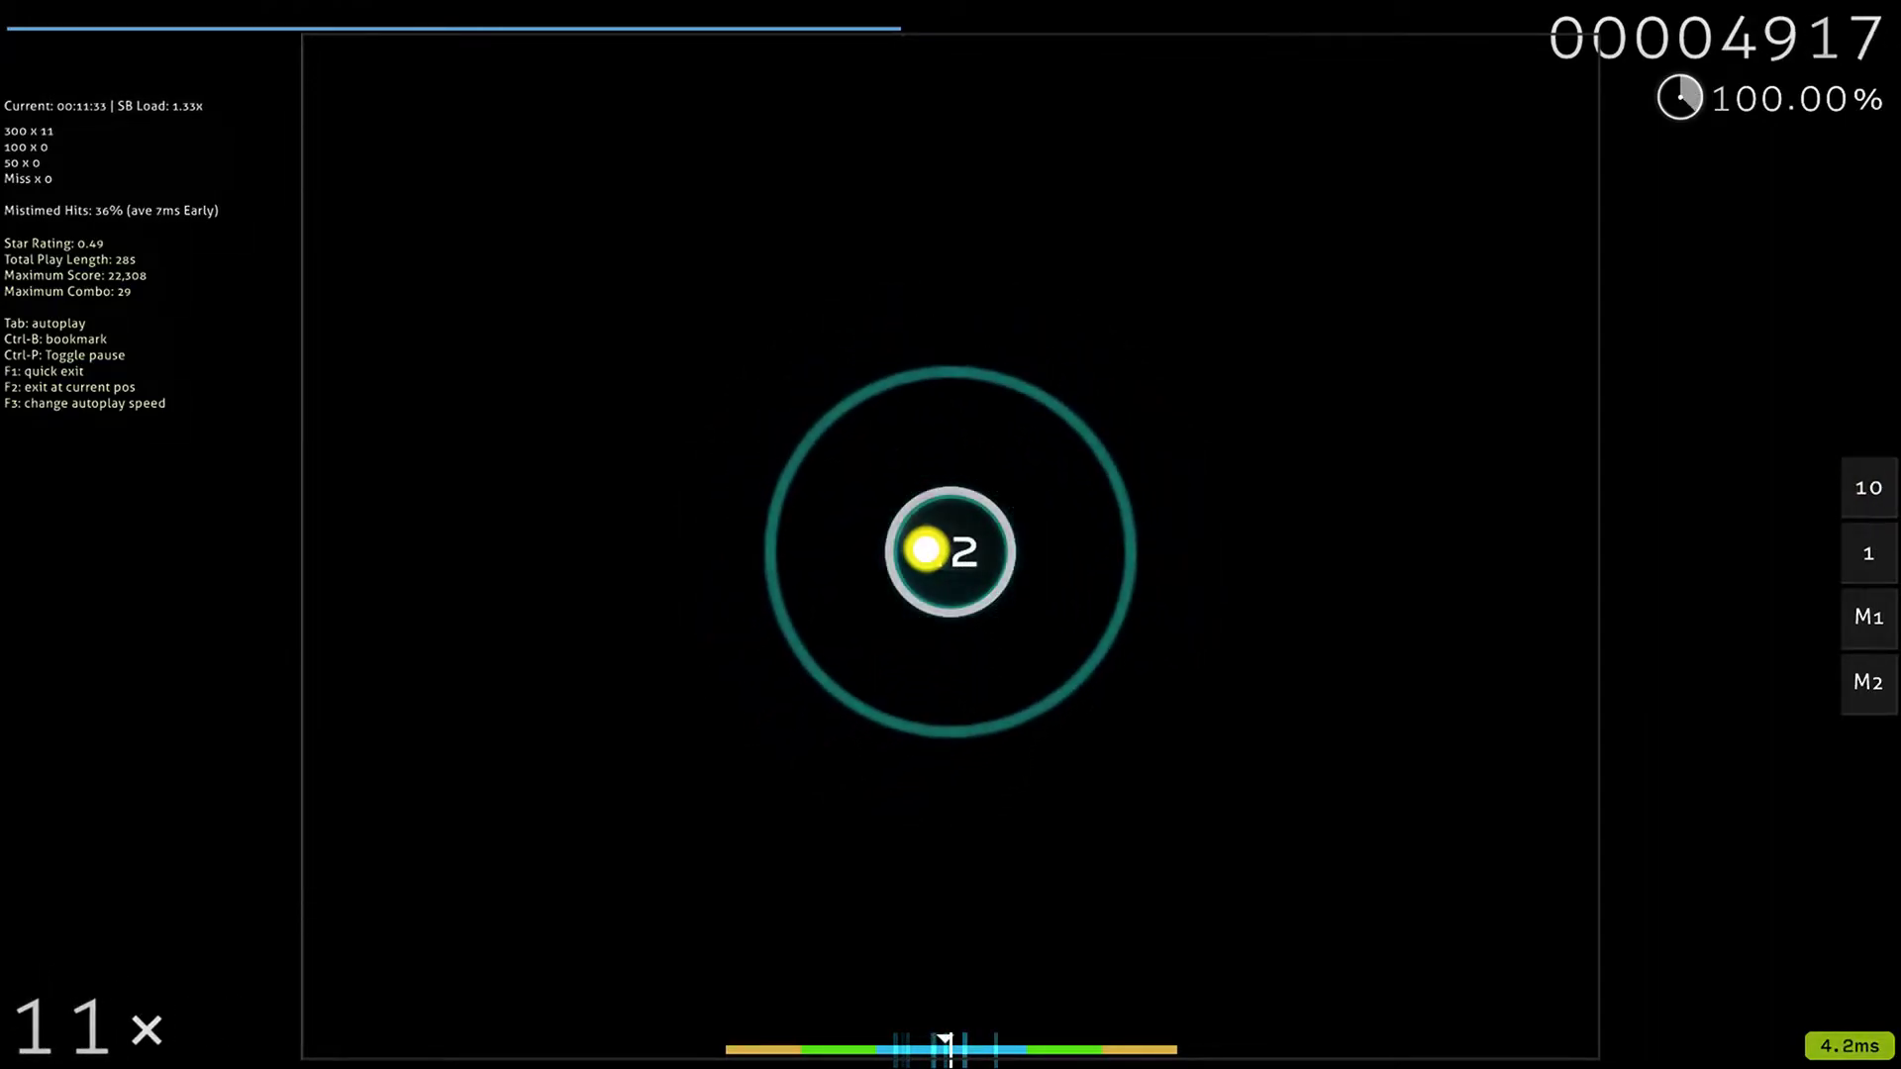
key("z")
key("z")
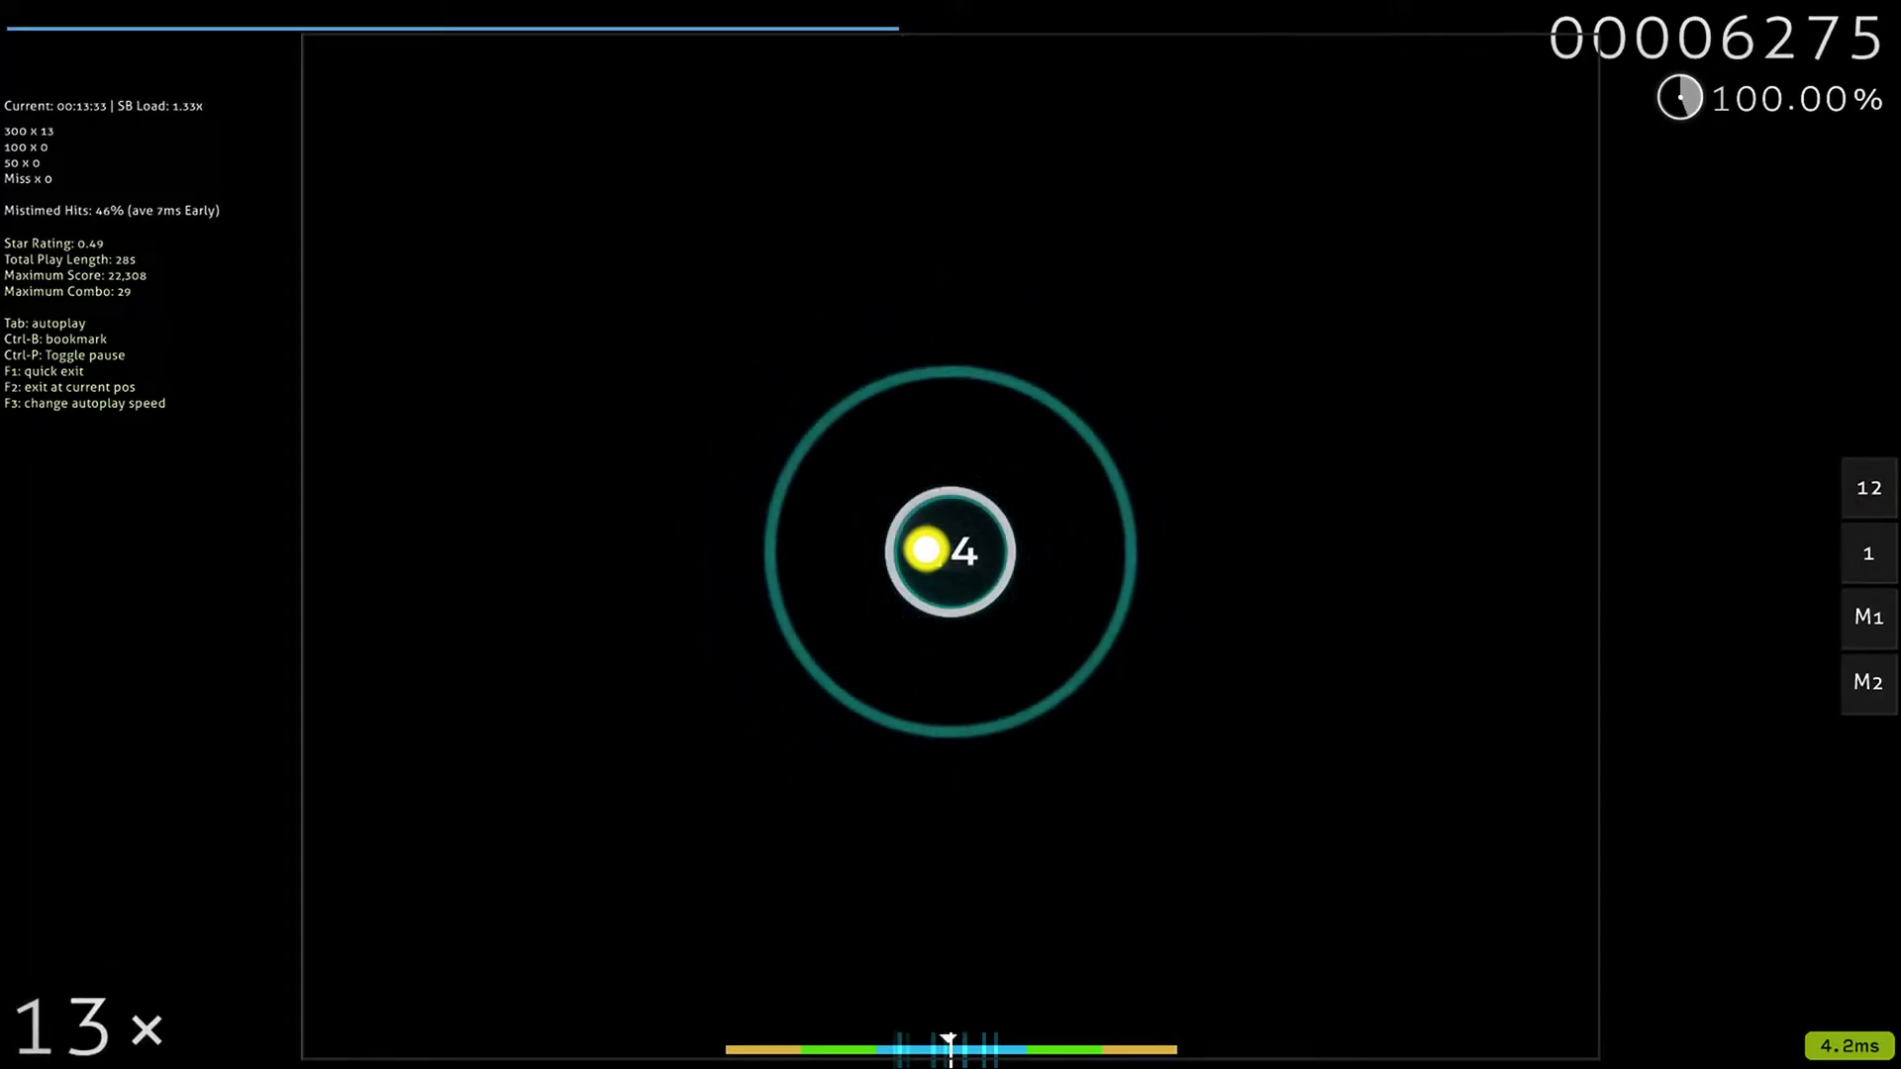
key("z")
key("z")
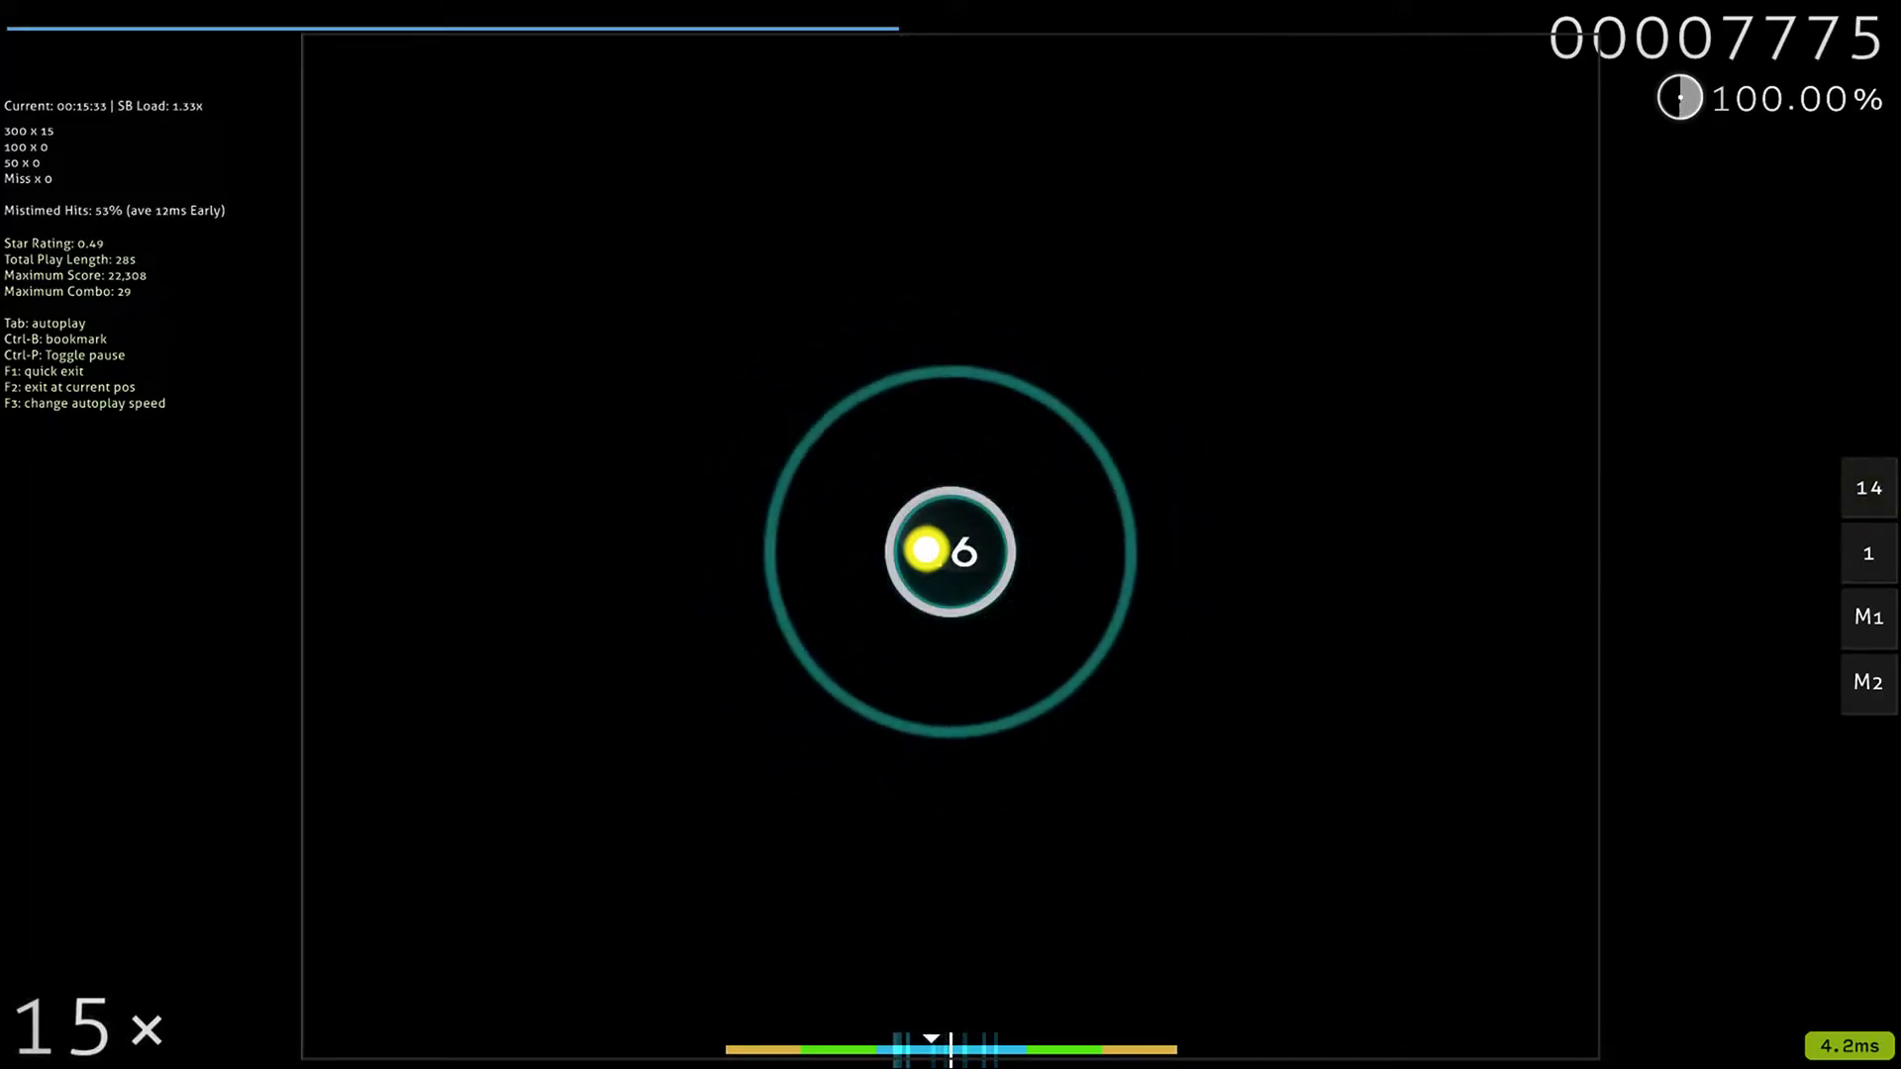
key("z")
key("z")
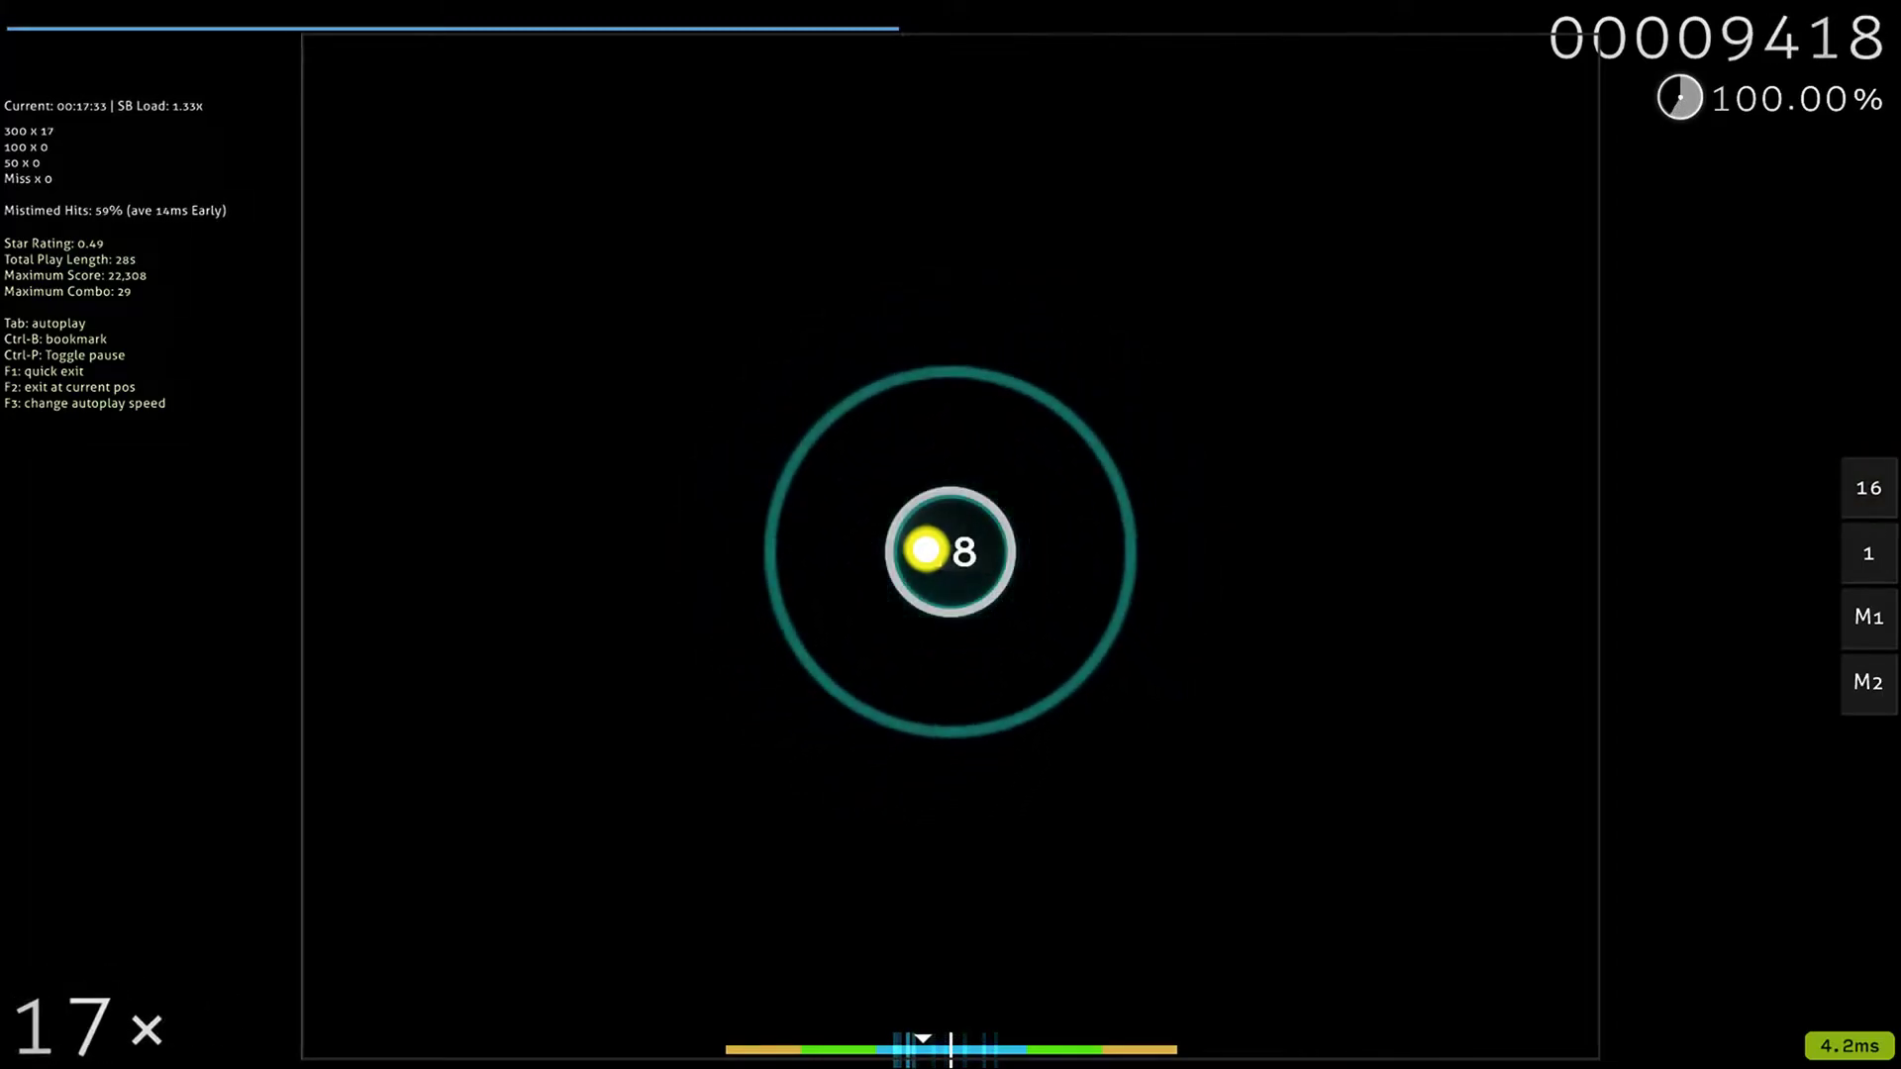
key("z")
key("z")
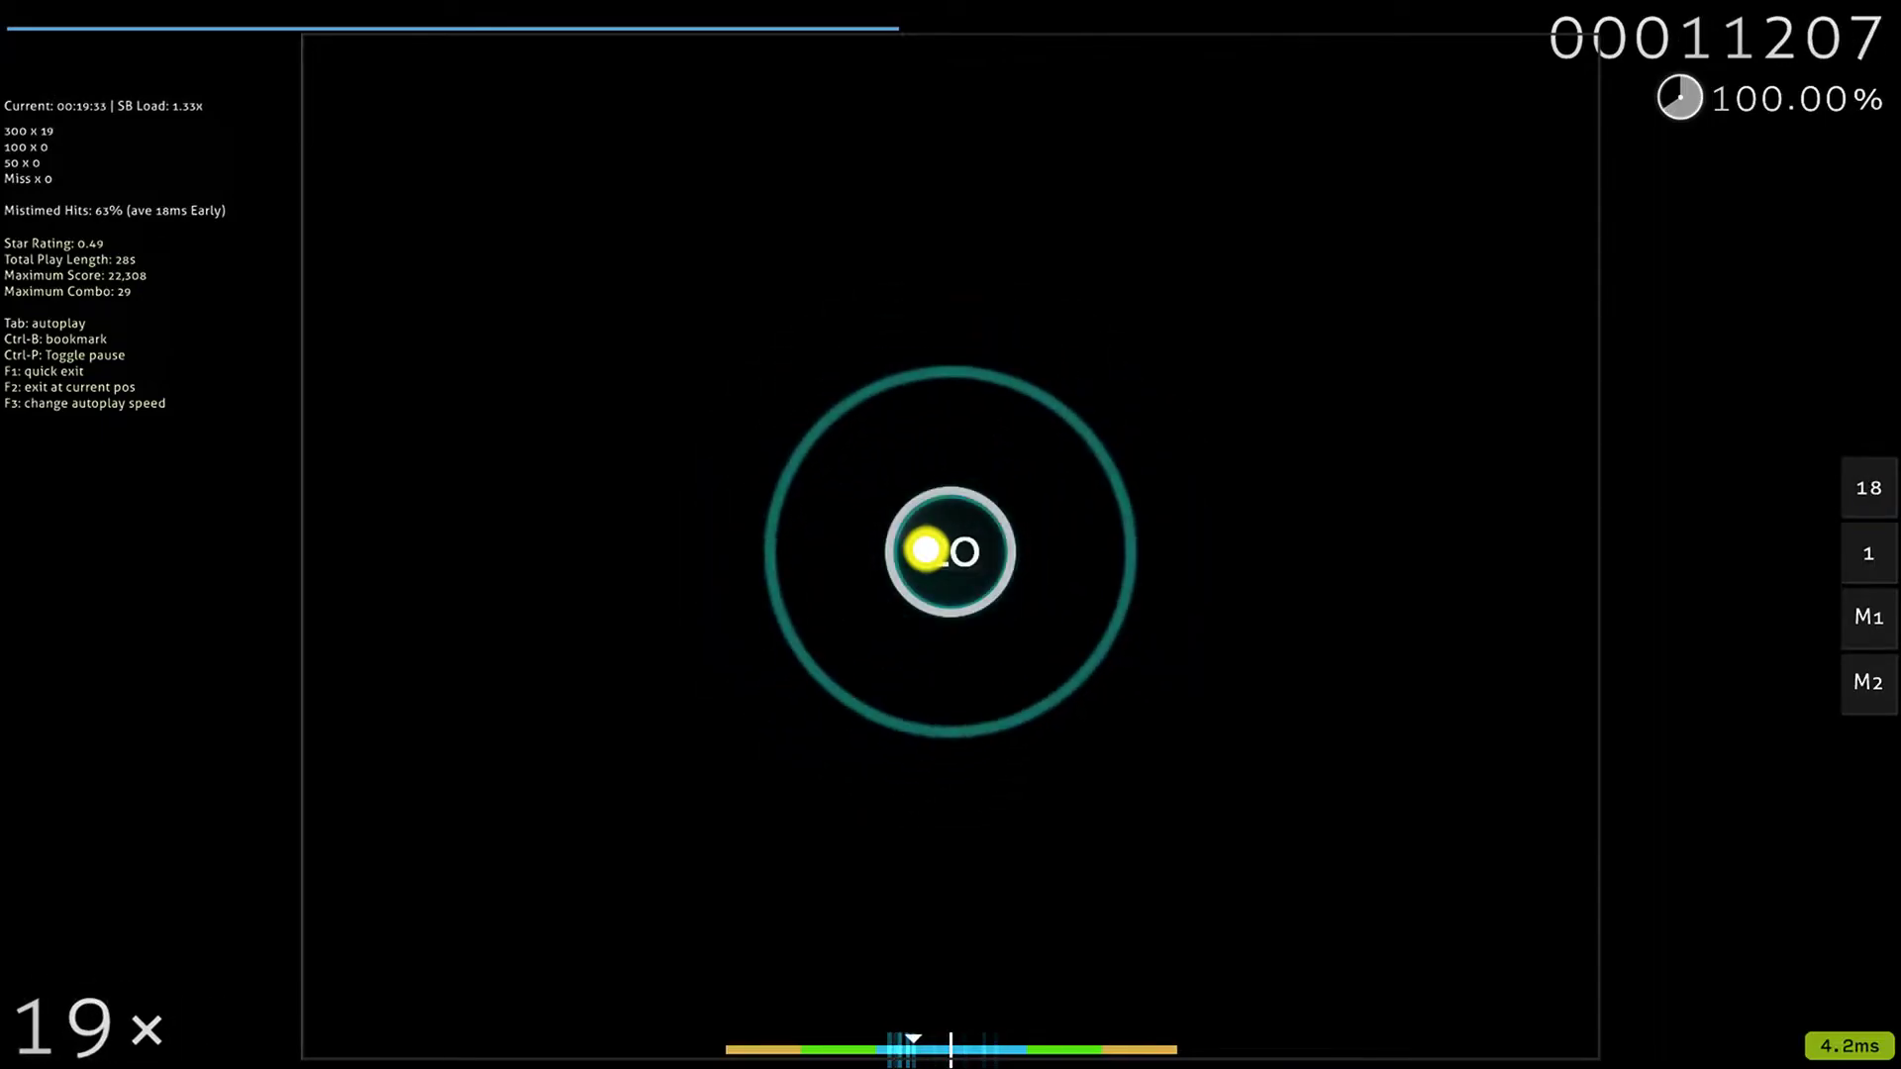
key("z")
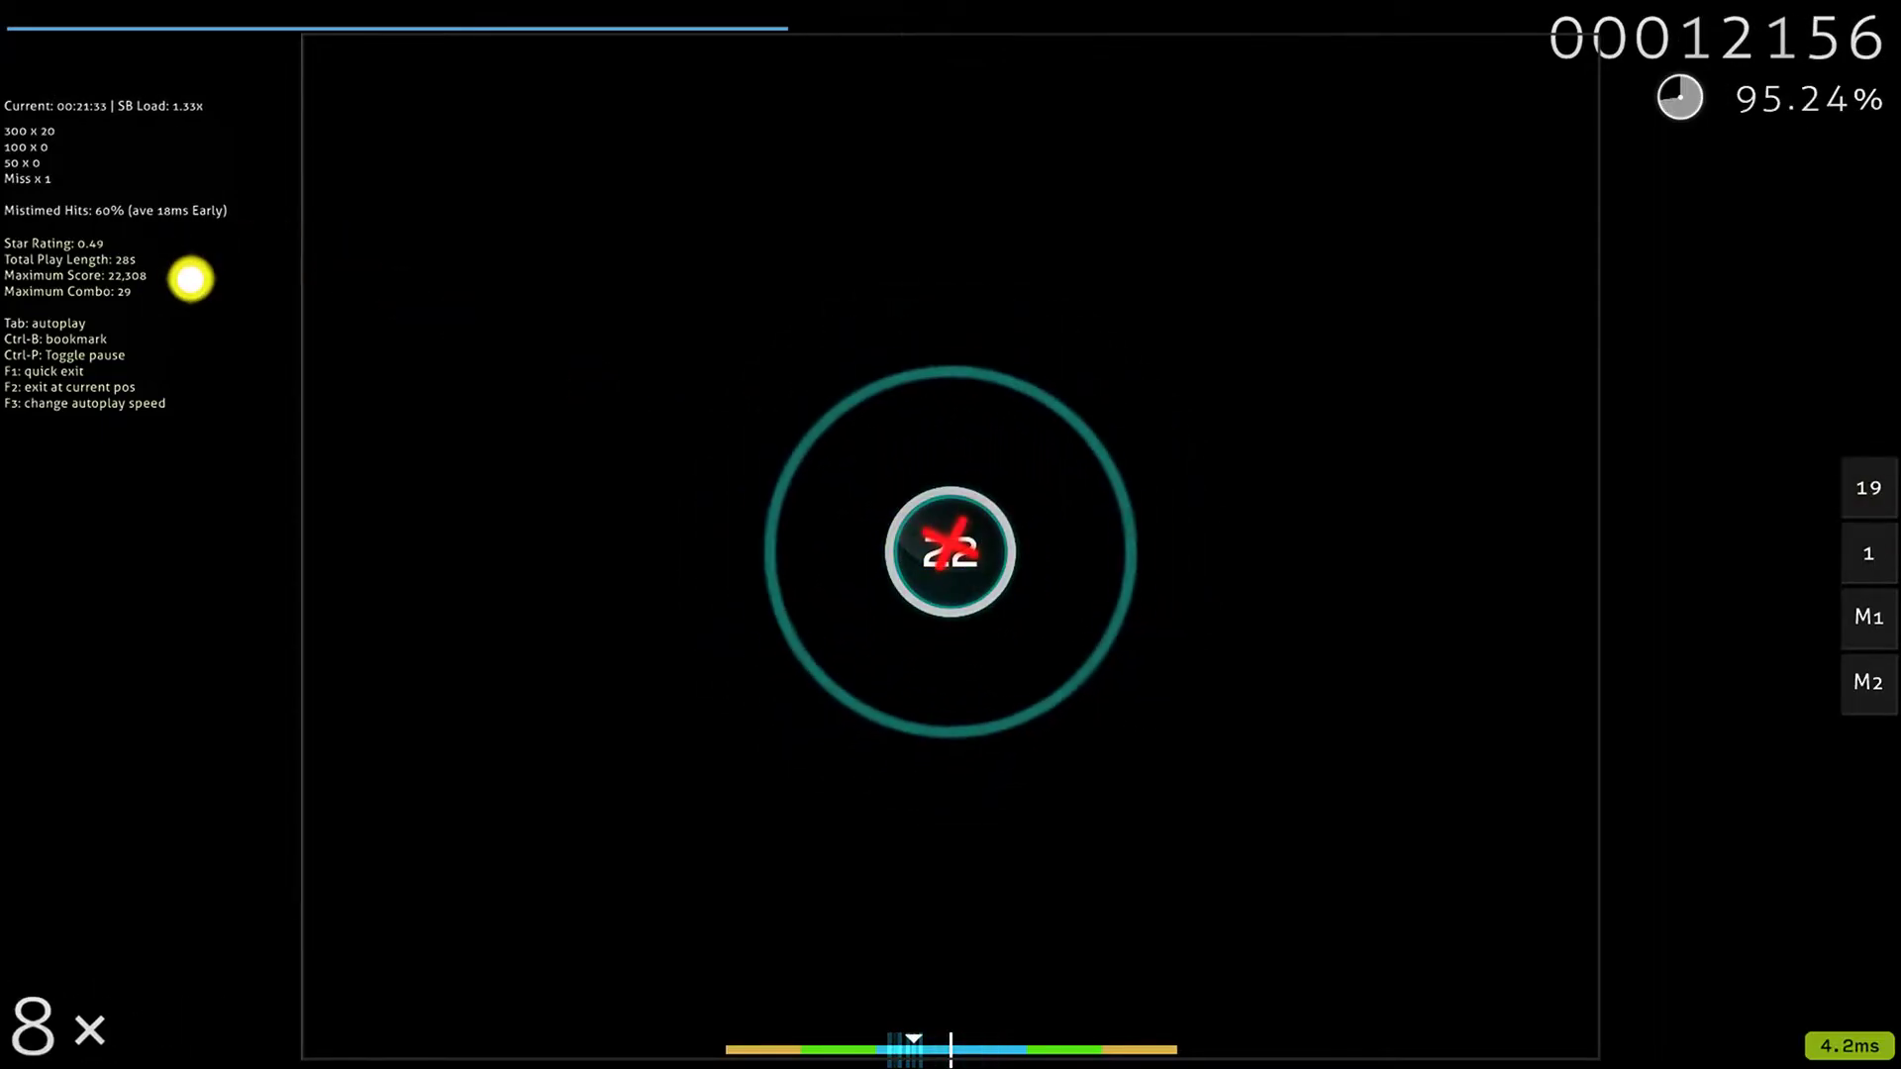
Step: Exit the Offset Wizard test play and leave the editor for song selection
key("Escape")
left_click(1217, 818)
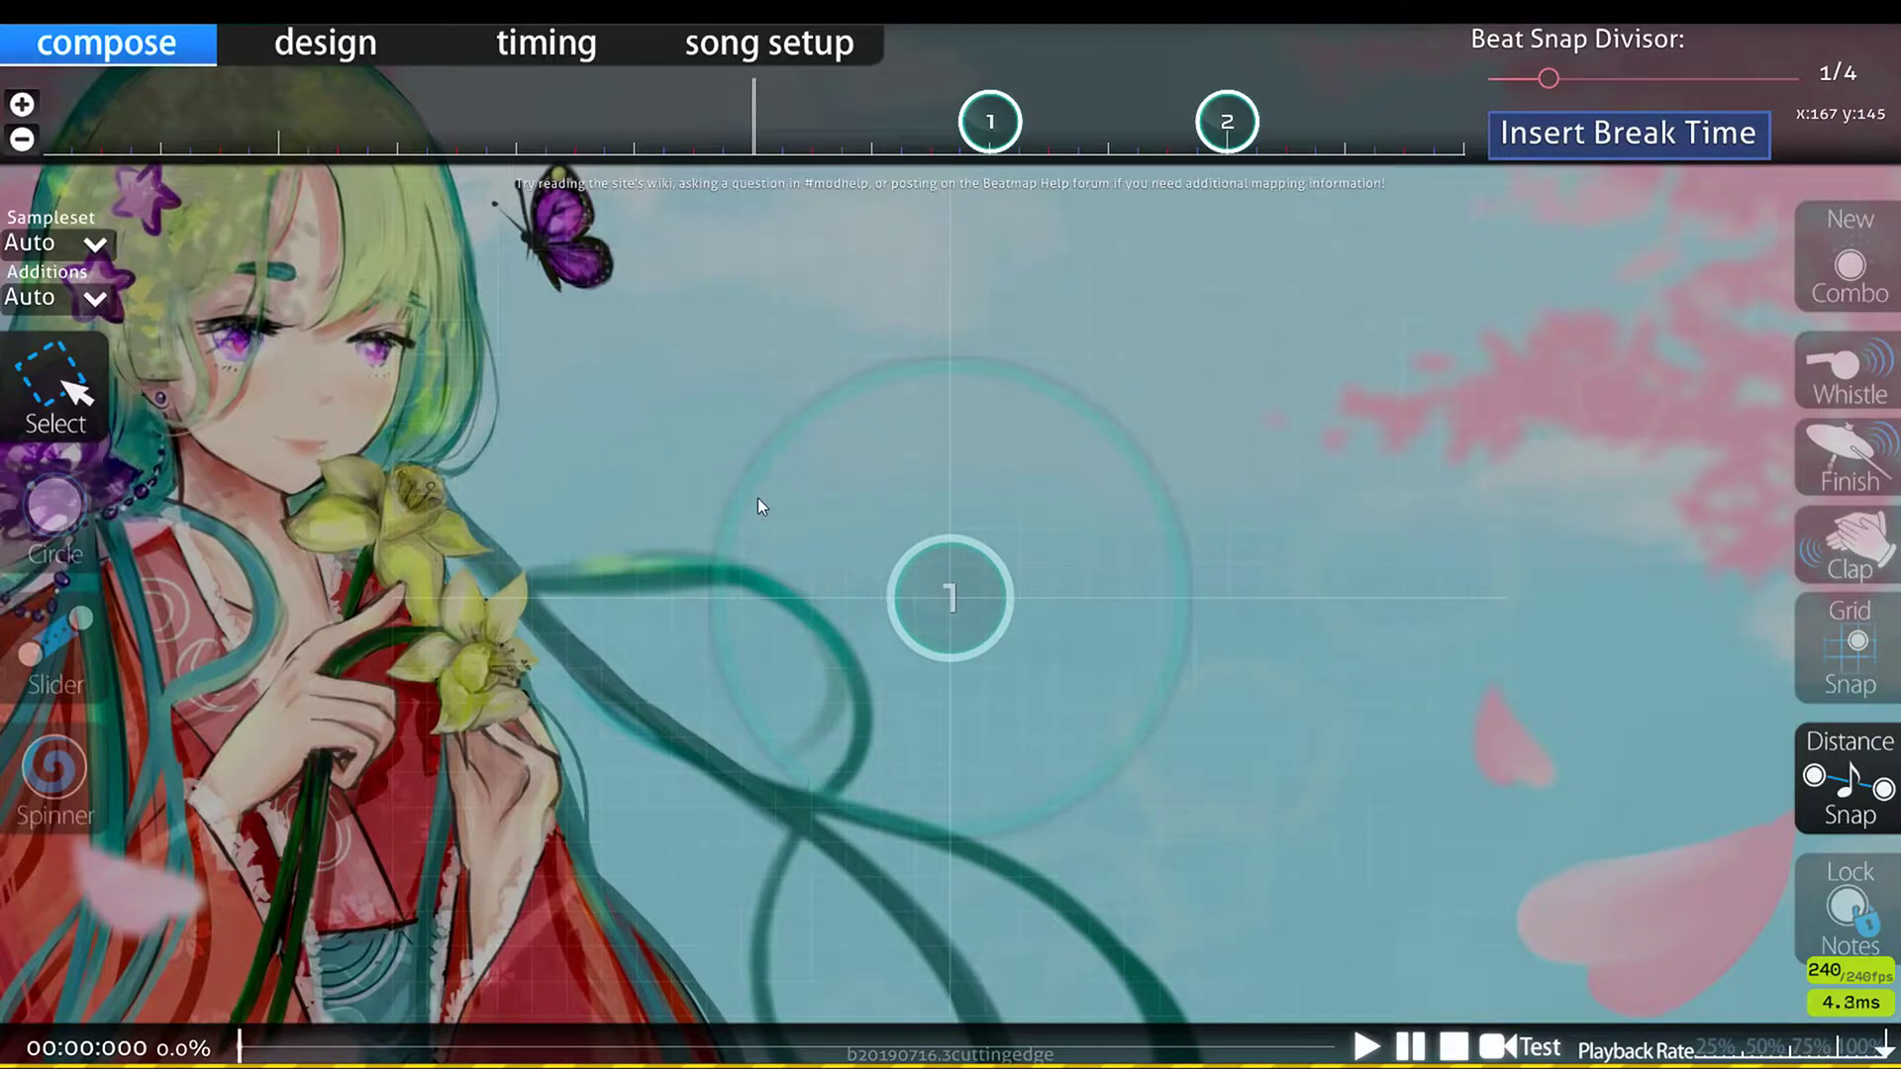
key("Escape")
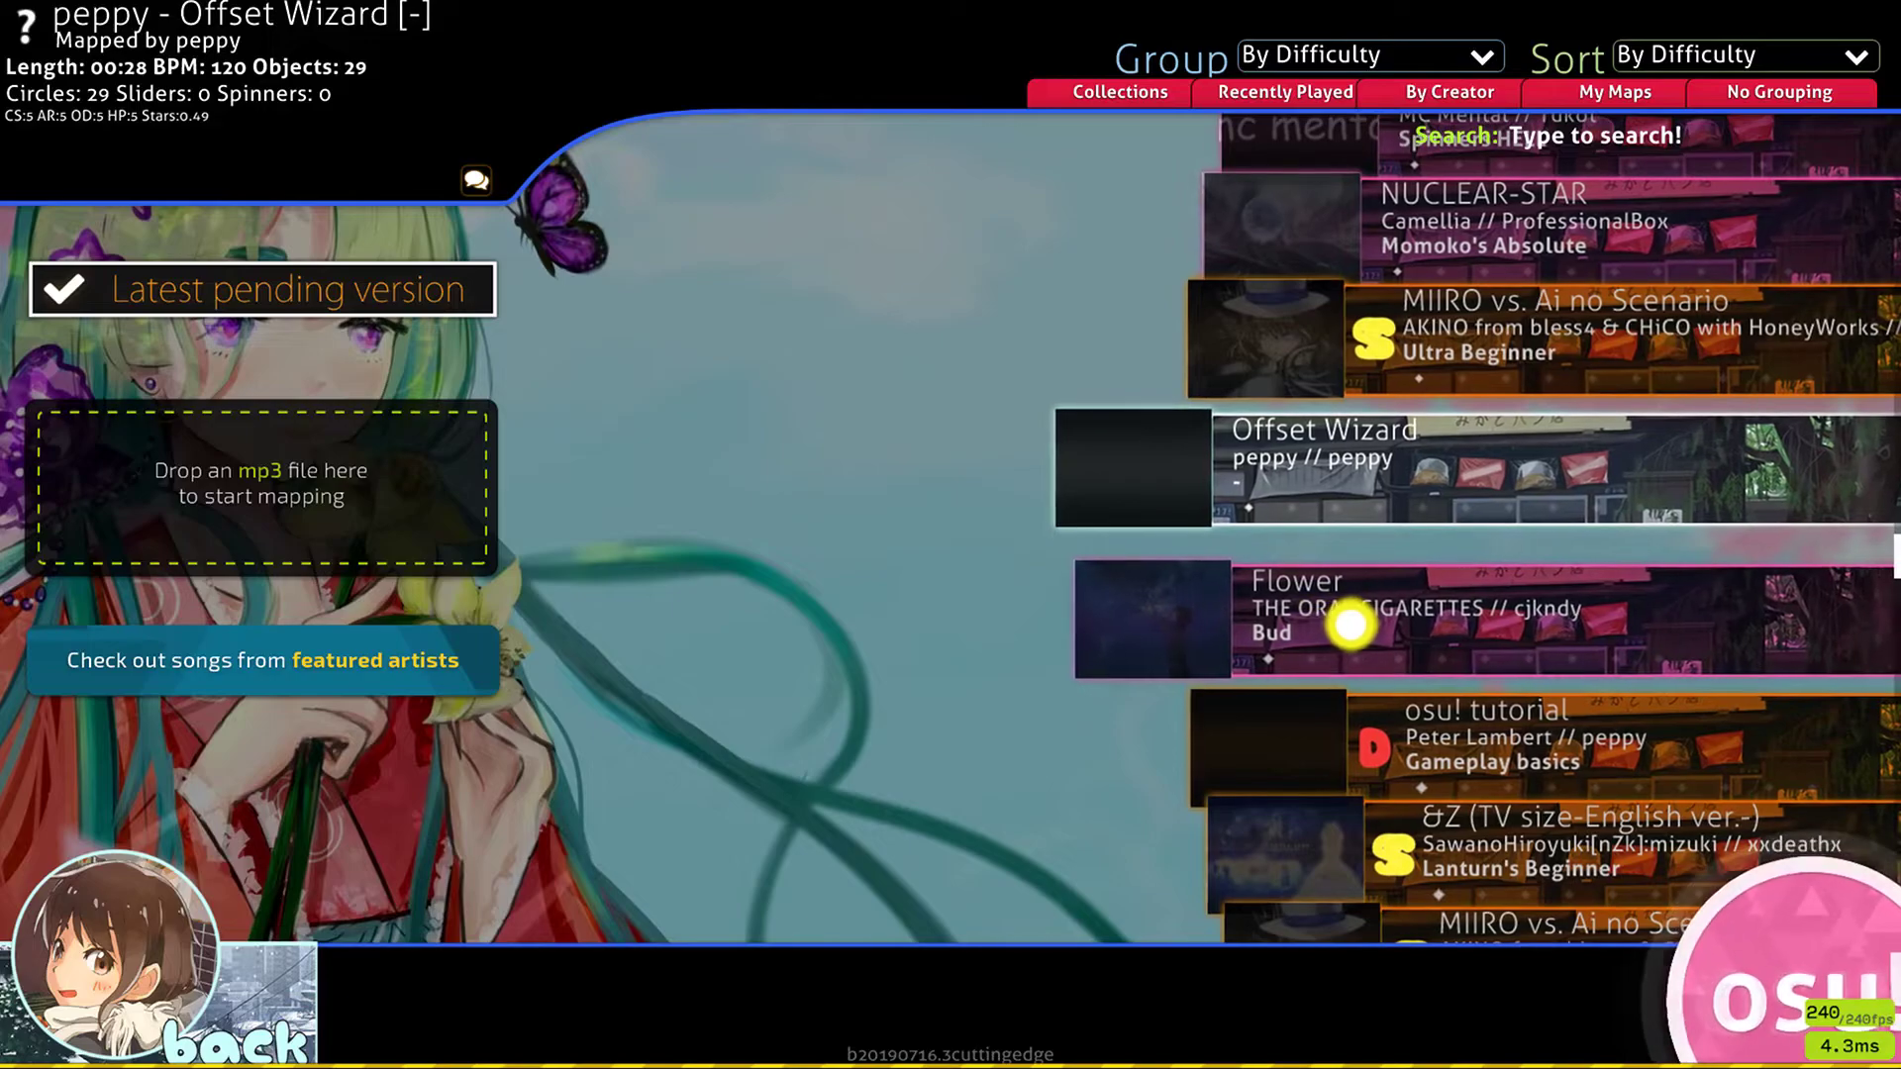
Step: Search the songs for "yuima-" and open the Insane Yuima-ru*World TVver. map by Ayase Rie feat. Hata-tan for a test play
type("yuima-")
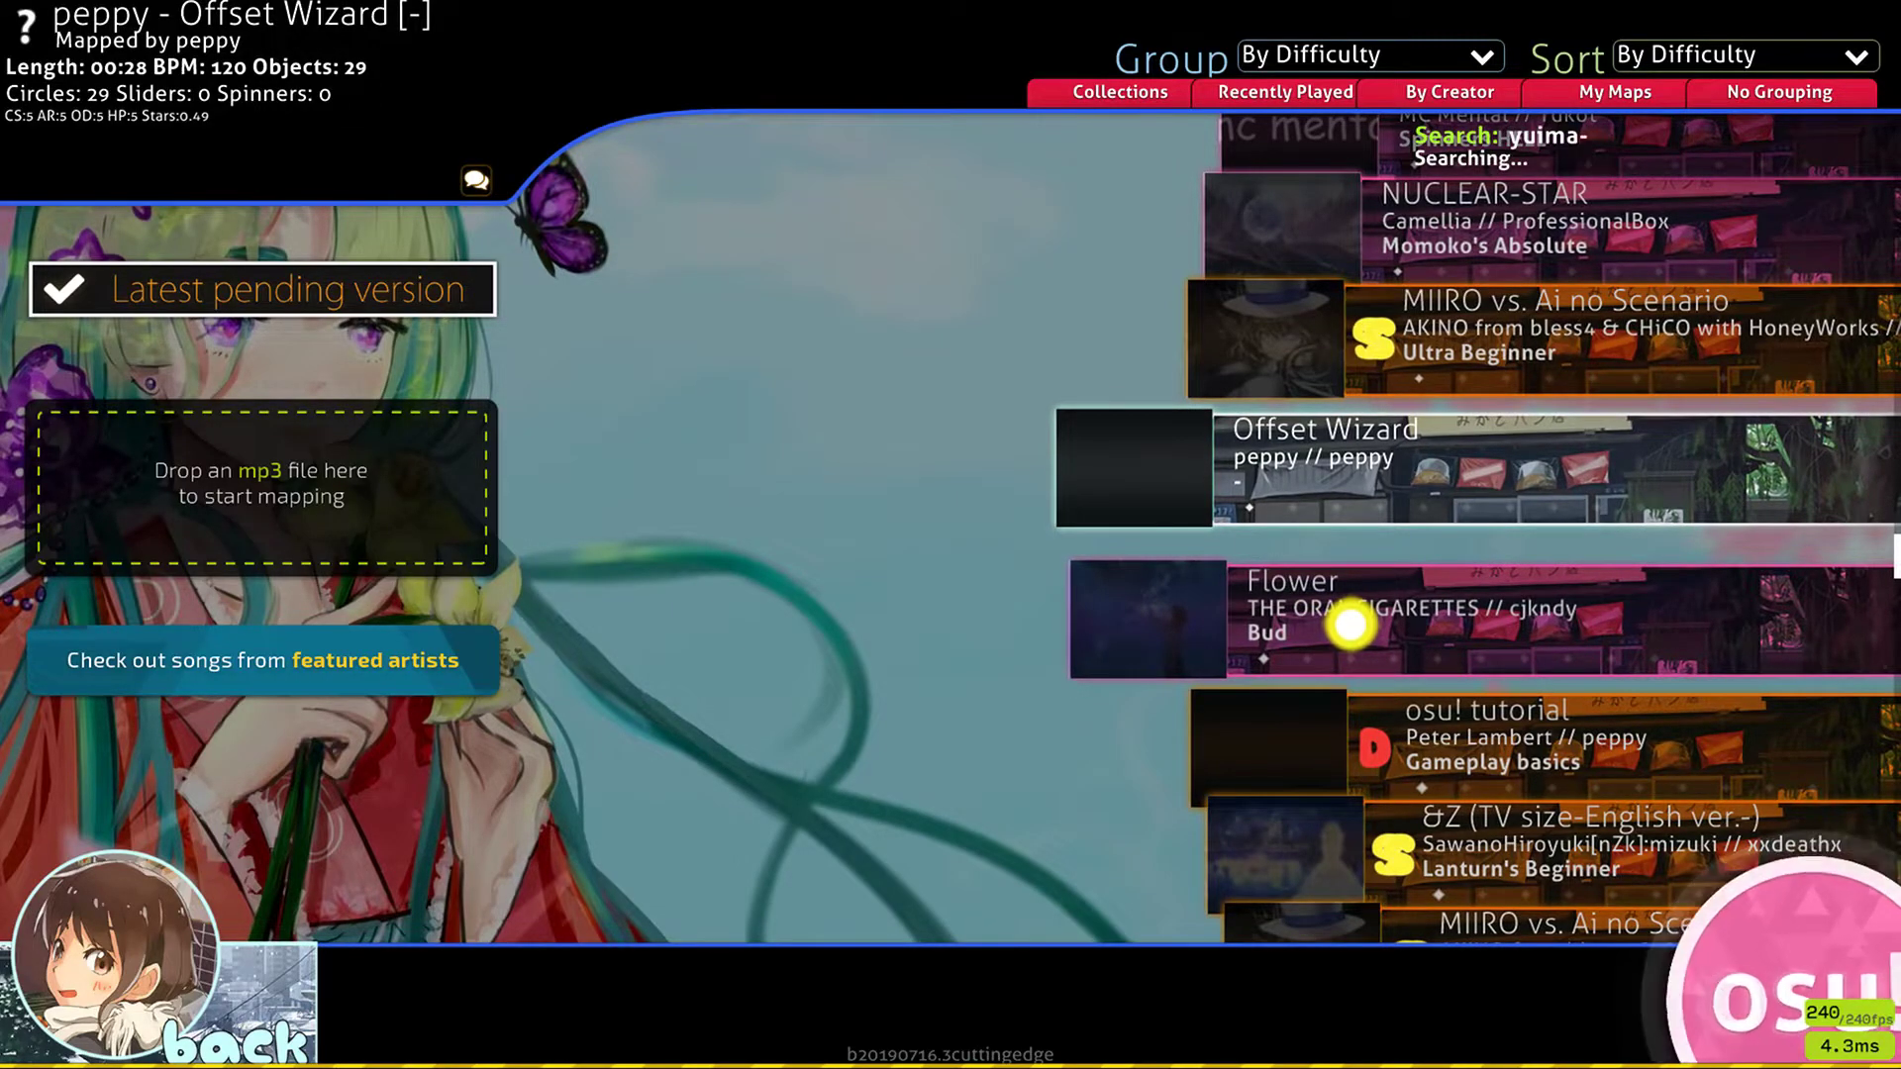
left_click(1370, 778)
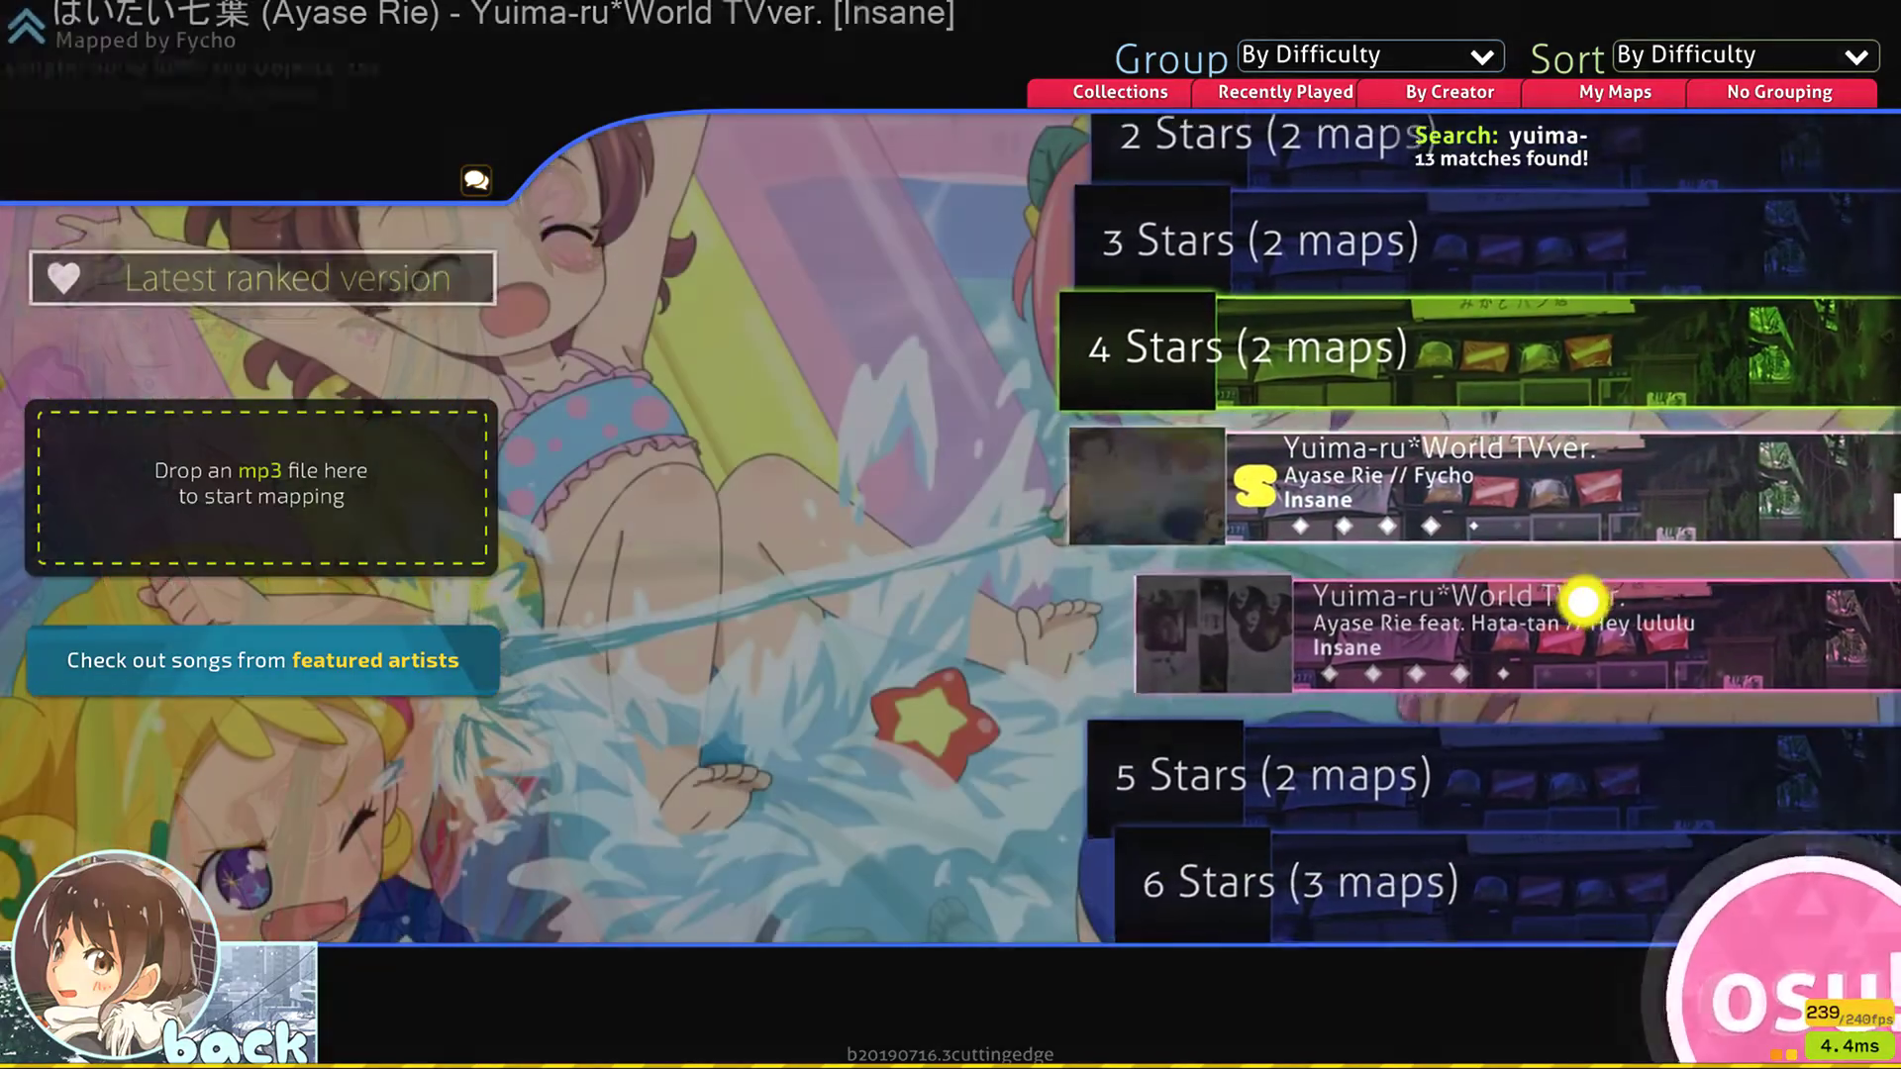
left_click(1574, 596)
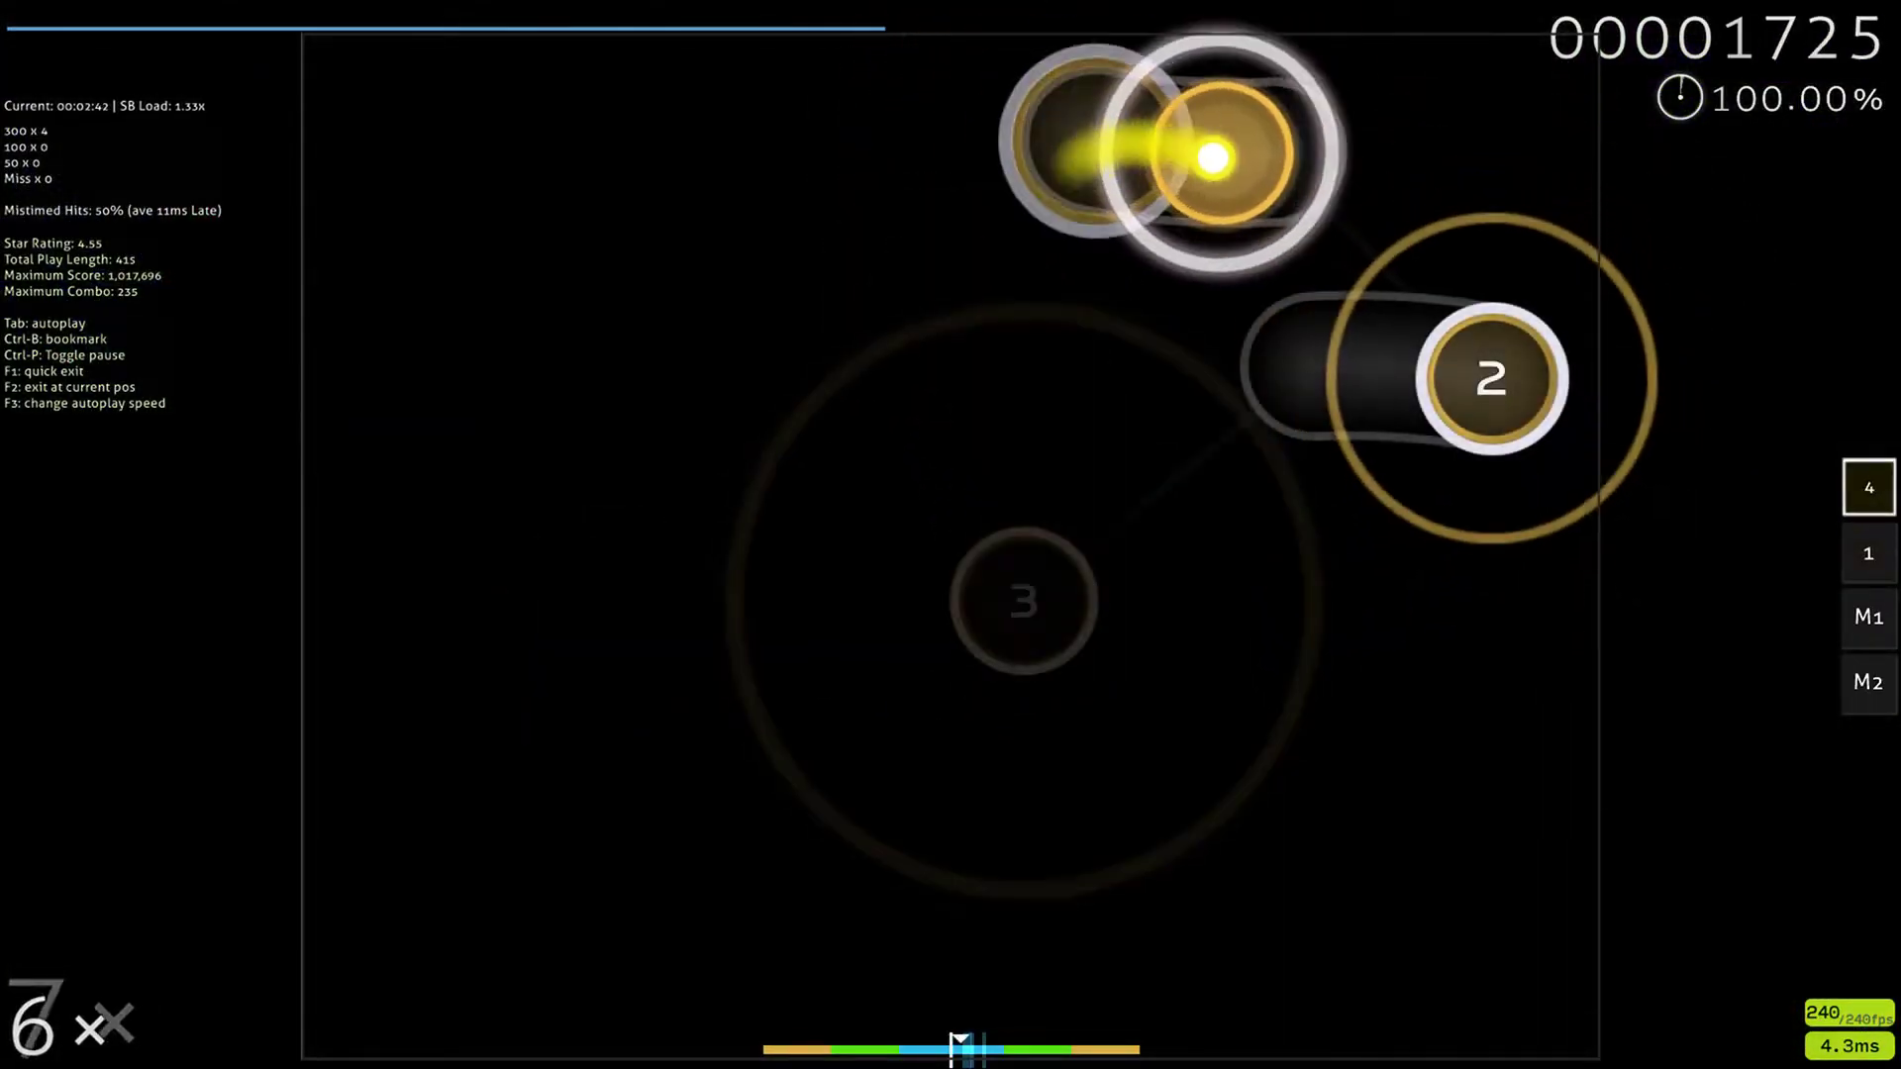
Step: Test-play the start of Yuima-ru*World TVver. with alternating taps to check hit timing on a real song, pausing partway
key("x")
key("z")
key("x")
key("z")
key("z")
key("x")
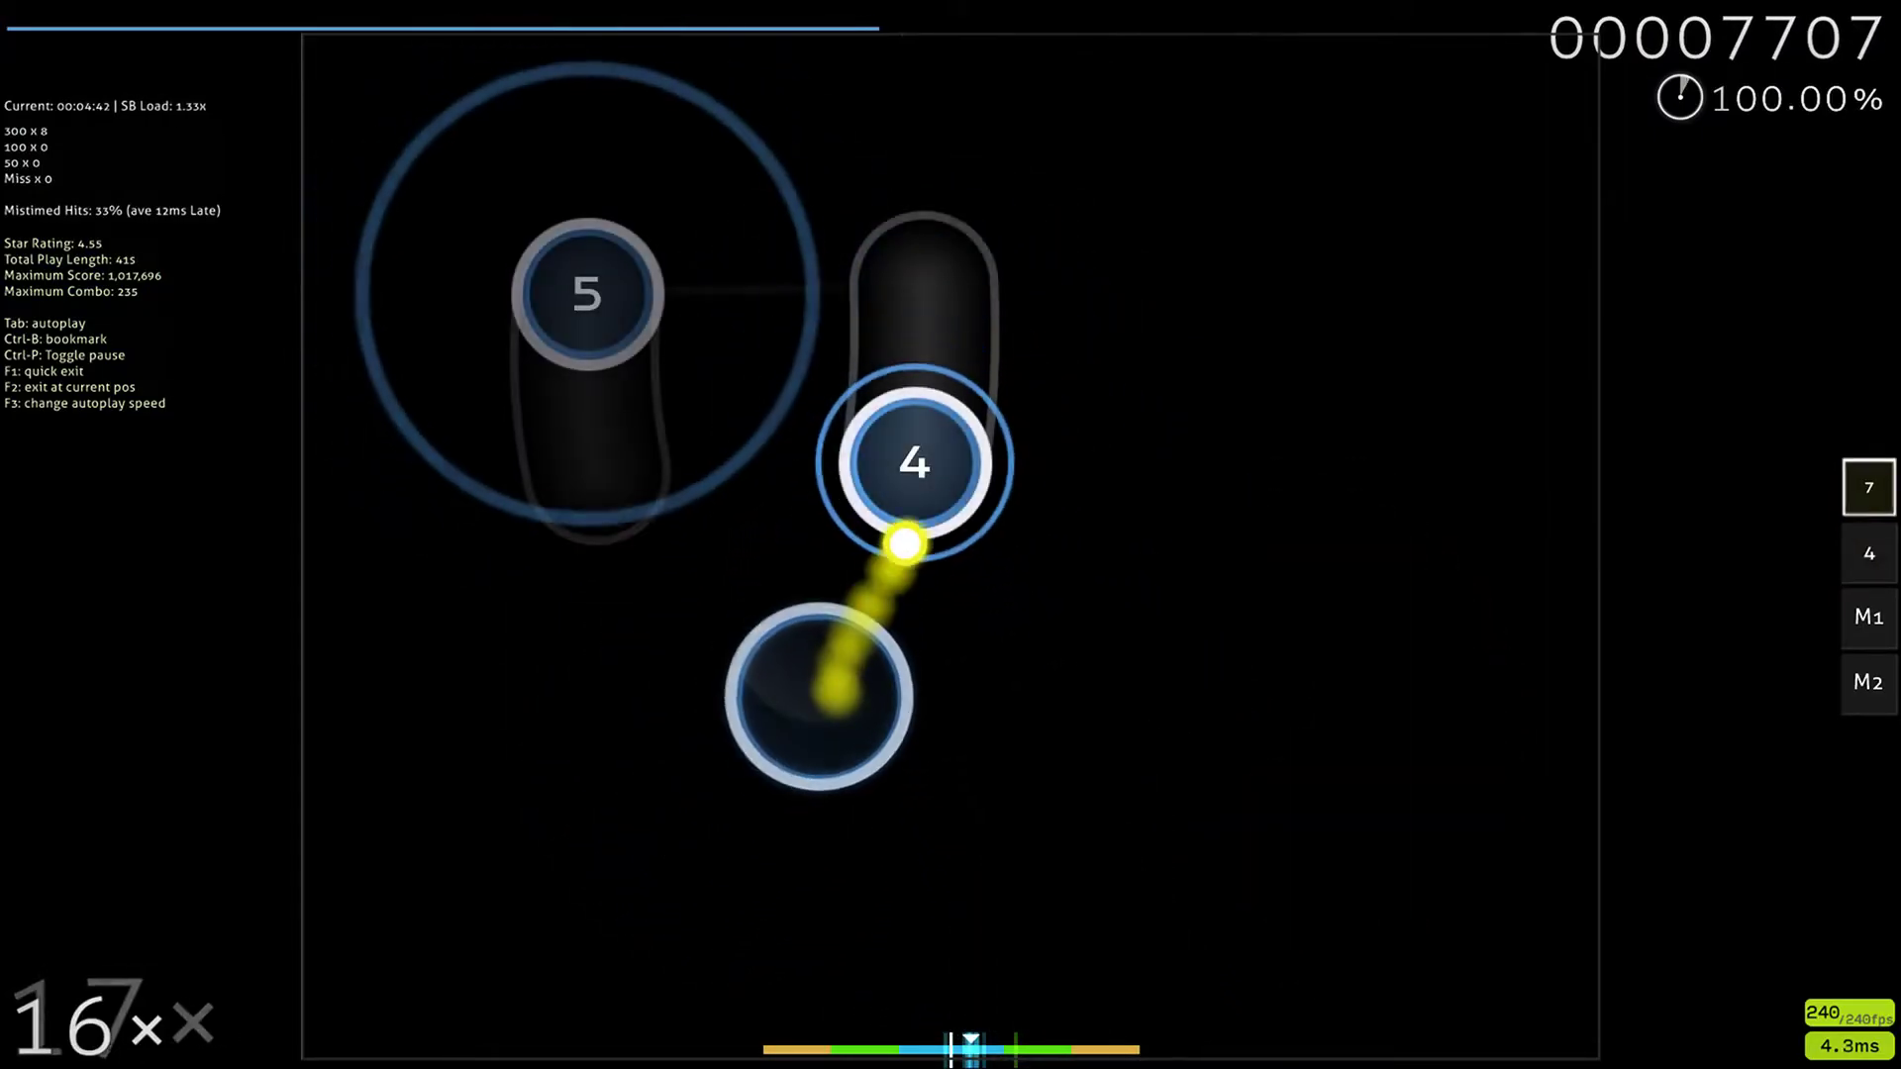
key("z")
key("x")
key("x")
key("z")
key("x")
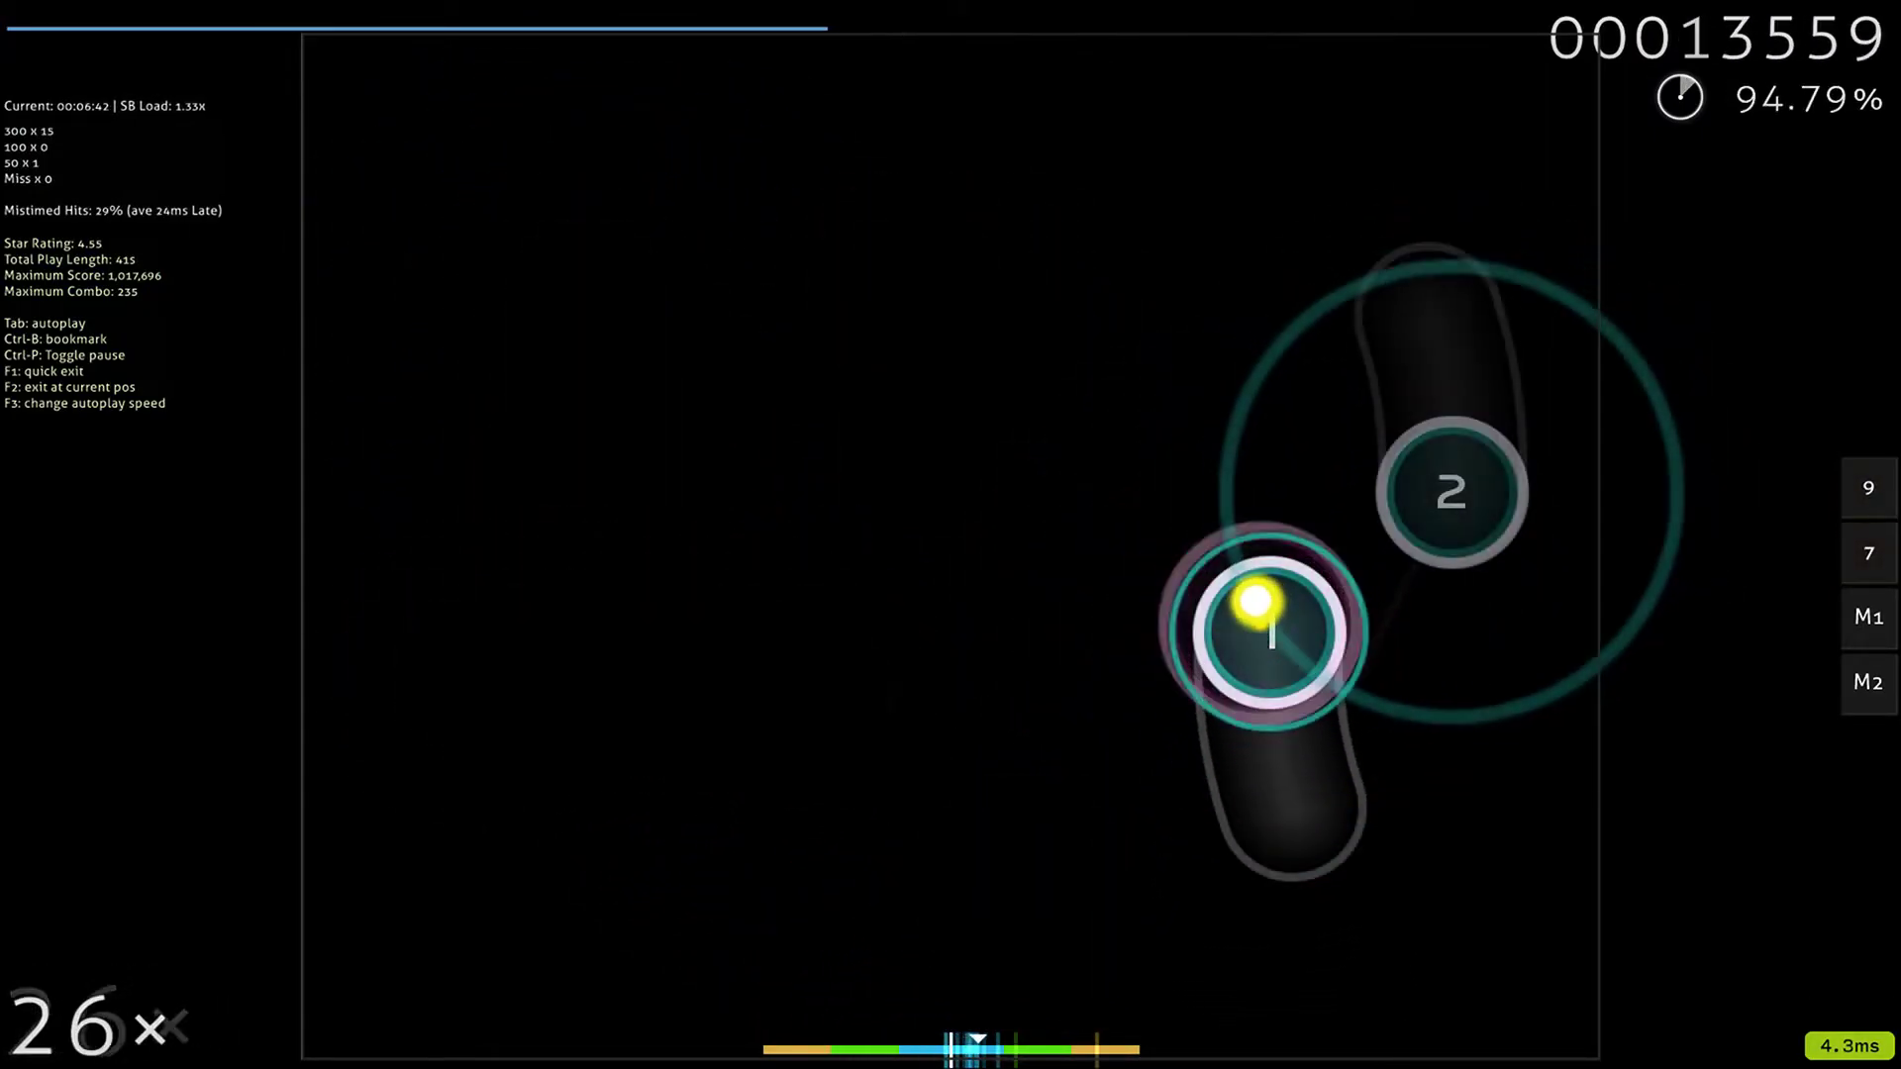
key("z")
key("x")
key("z")
key("z")
key("z")
key("x")
key("x")
key("x")
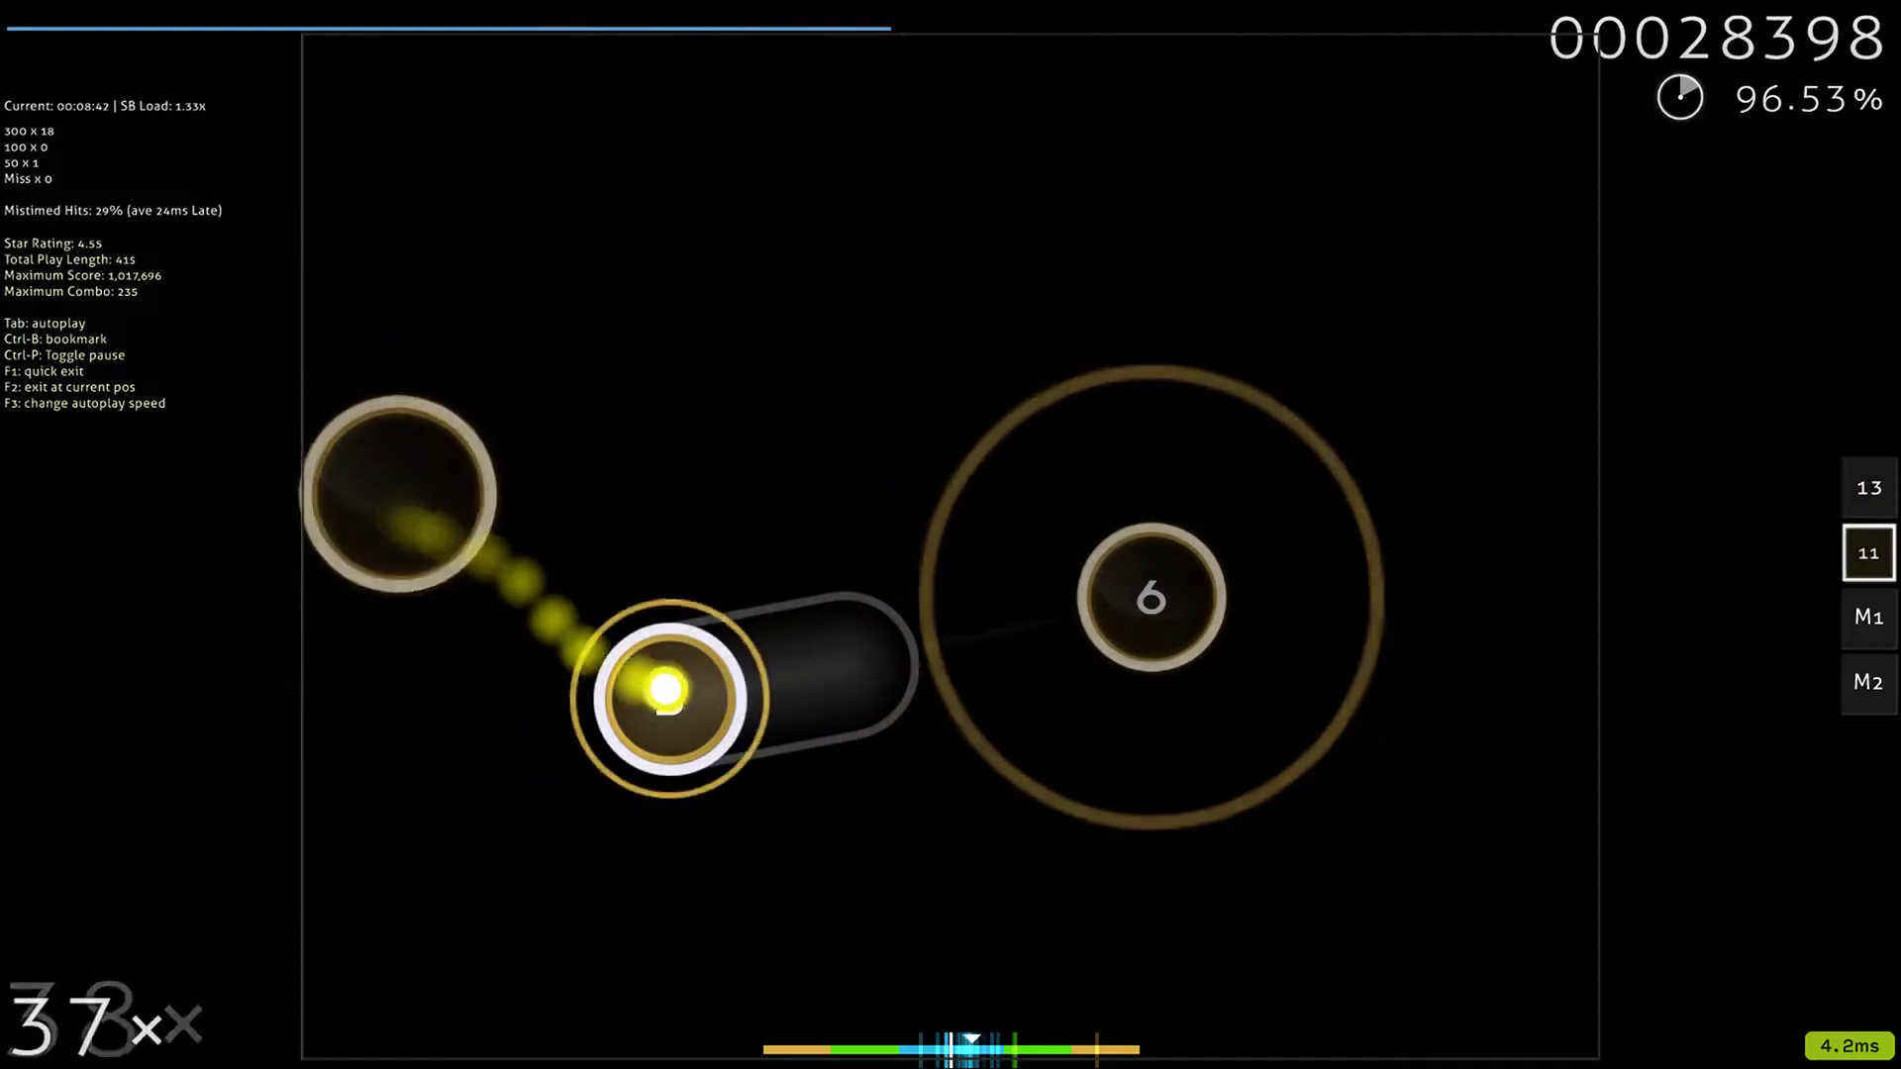
key("z")
key("x")
key("x")
key("x")
key("z")
key("x")
key("z")
key("z")
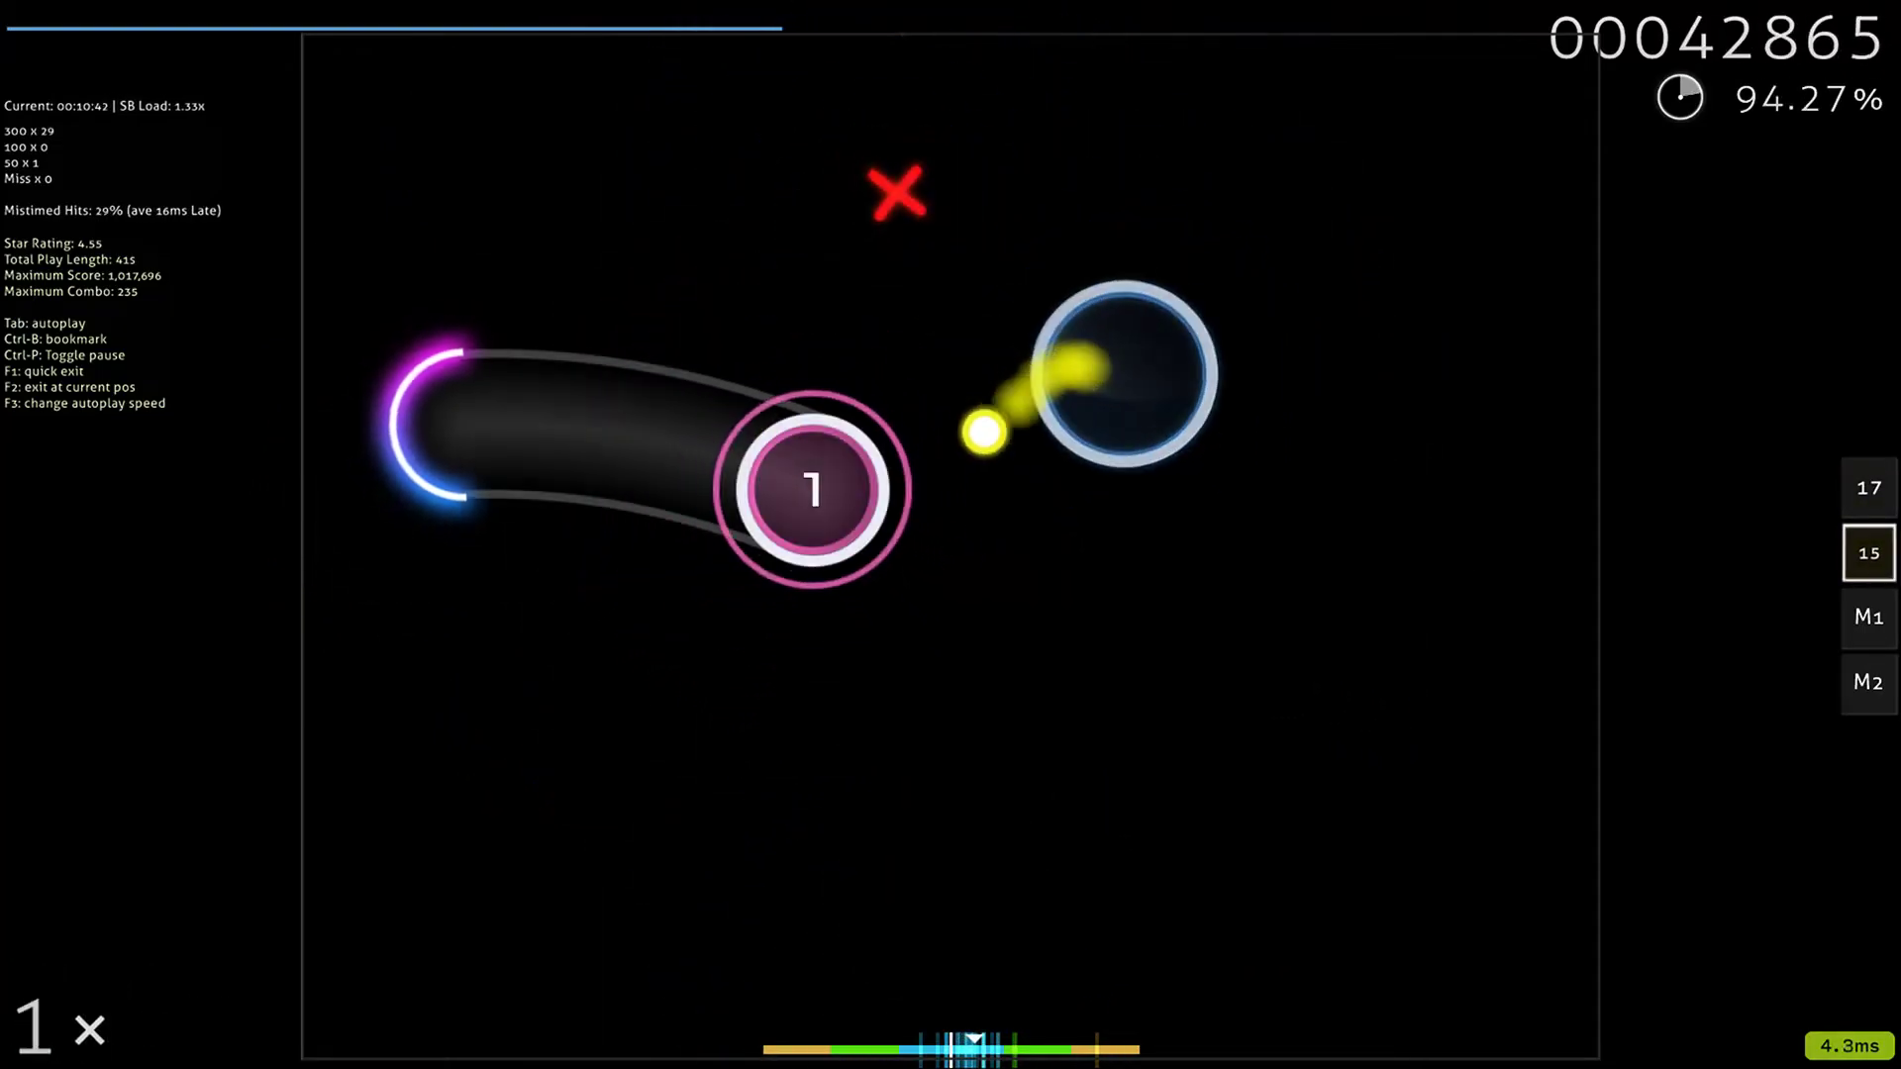
key("z")
key("x")
key("z")
key("x")
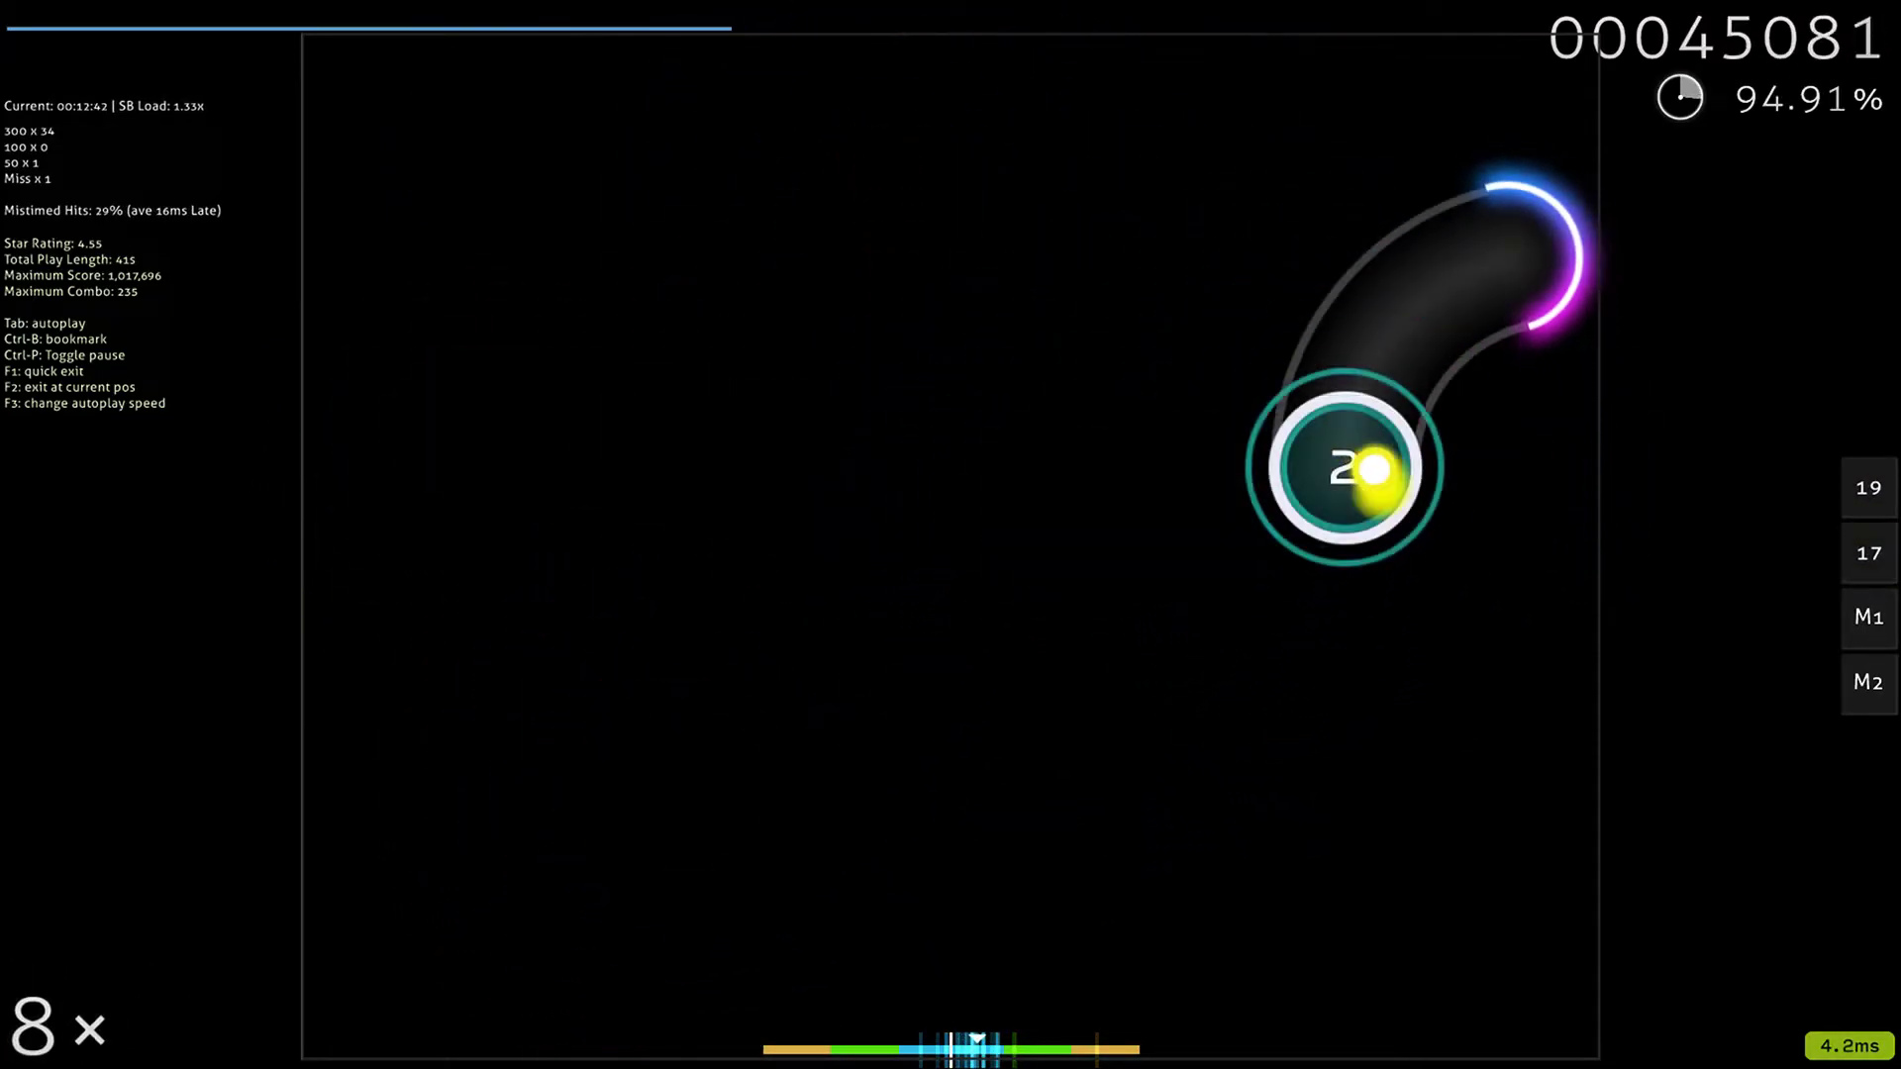
key("Escape")
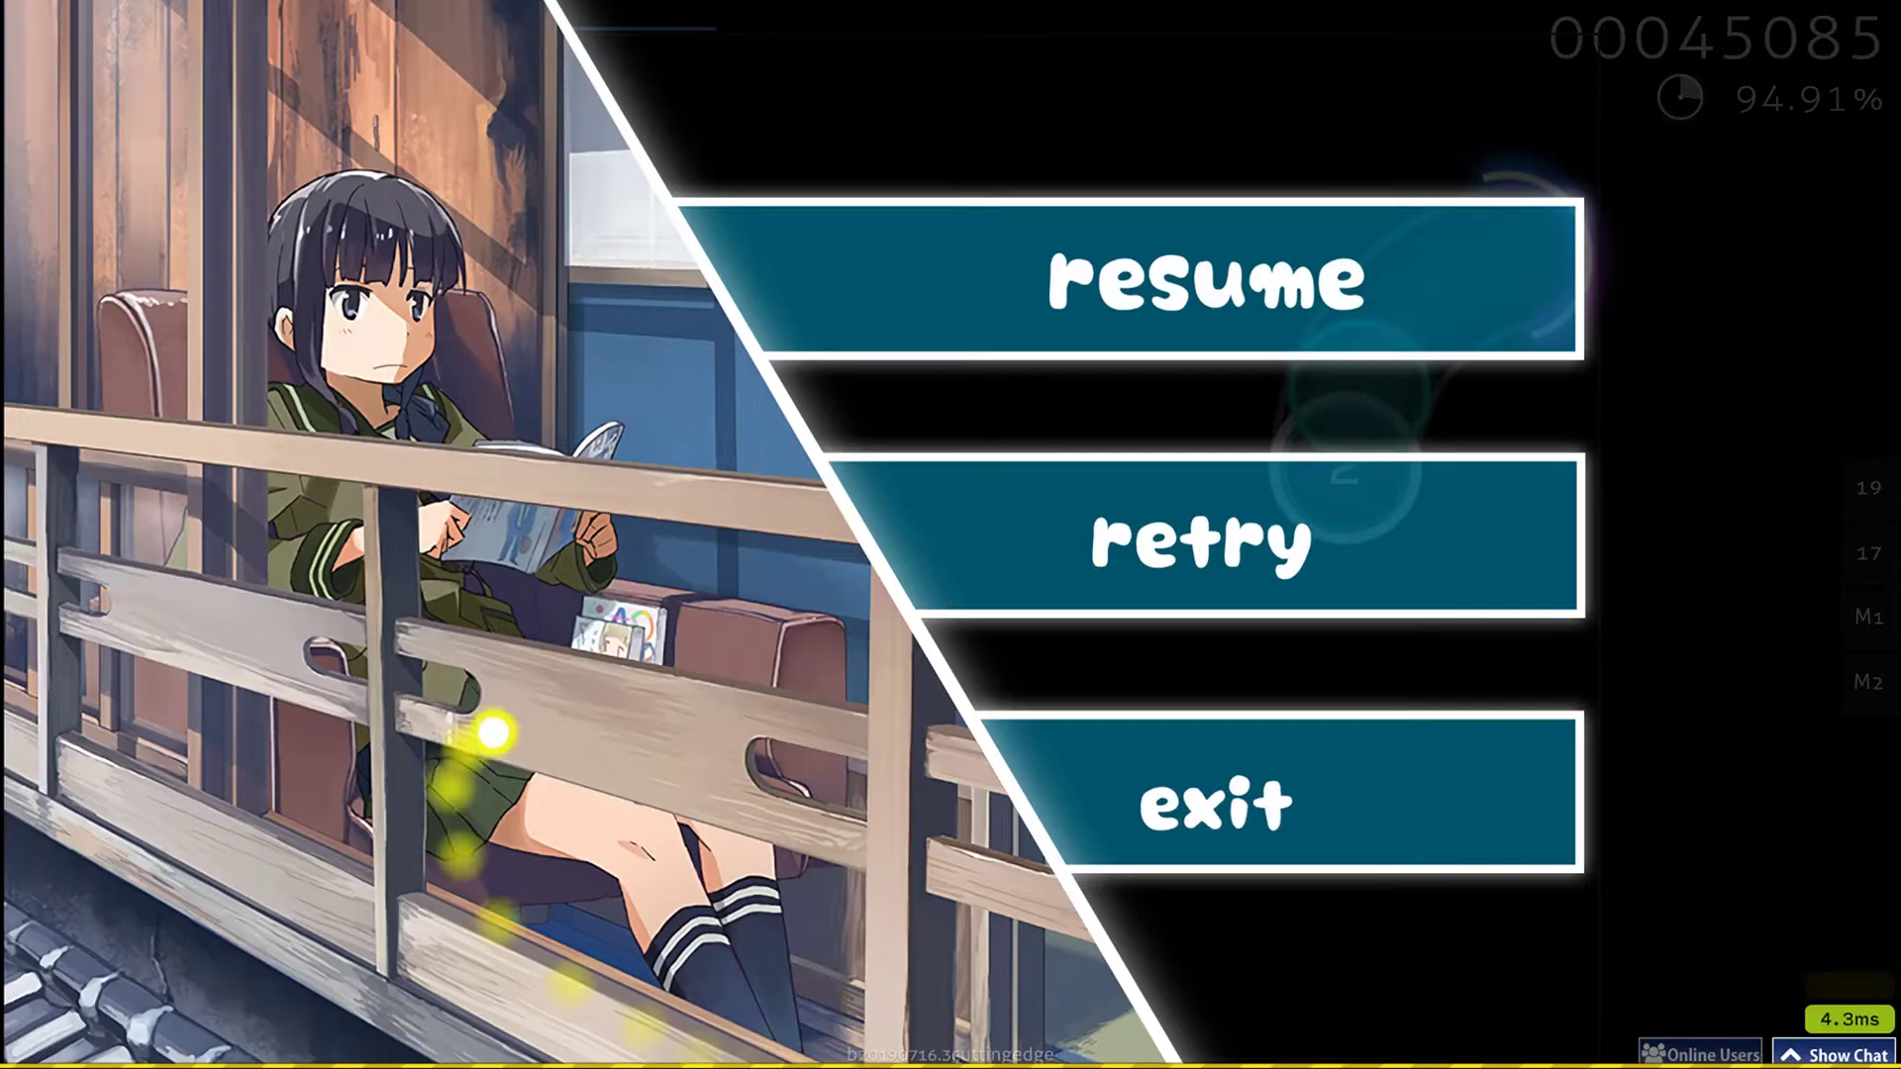
left_click(1168, 260)
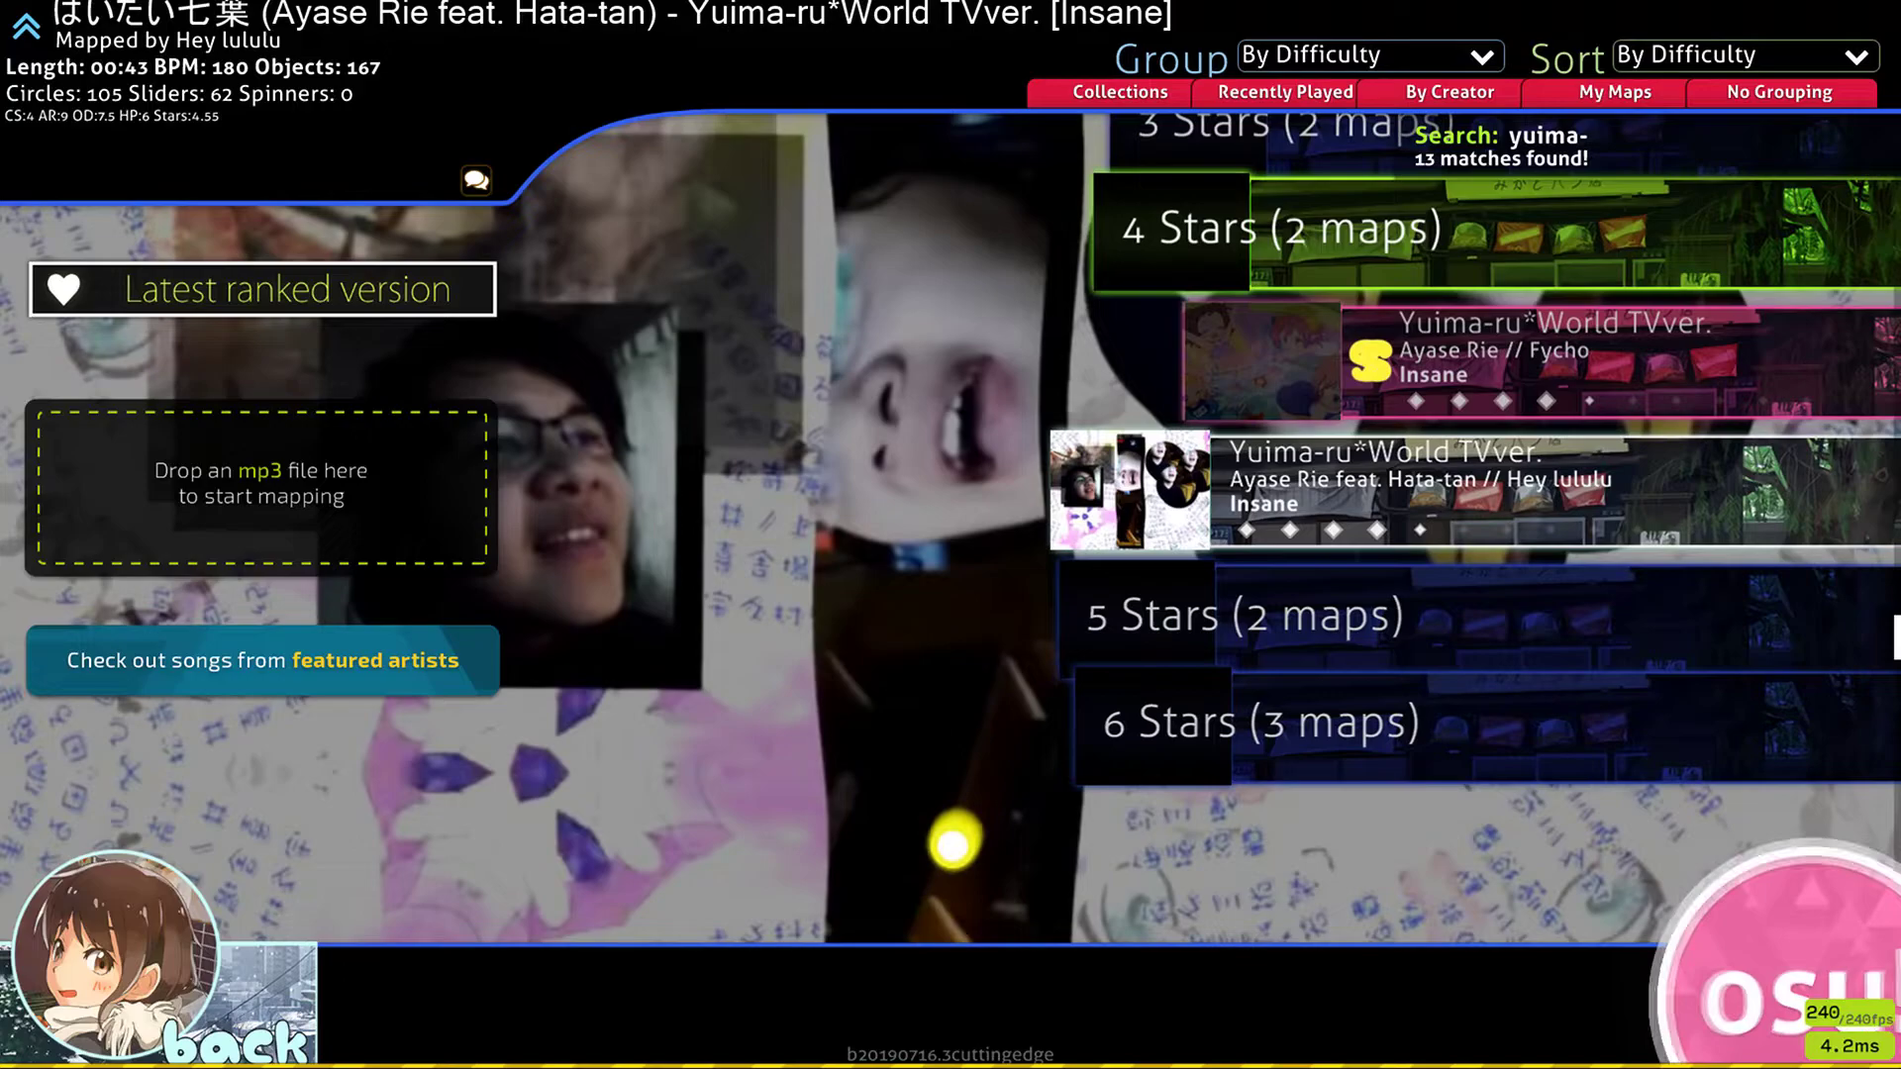
Step: Set the master volume to 20% and select the other four-star Yuima-ru*World TVver. Insane map
scroll(1684, 928, "up", 3)
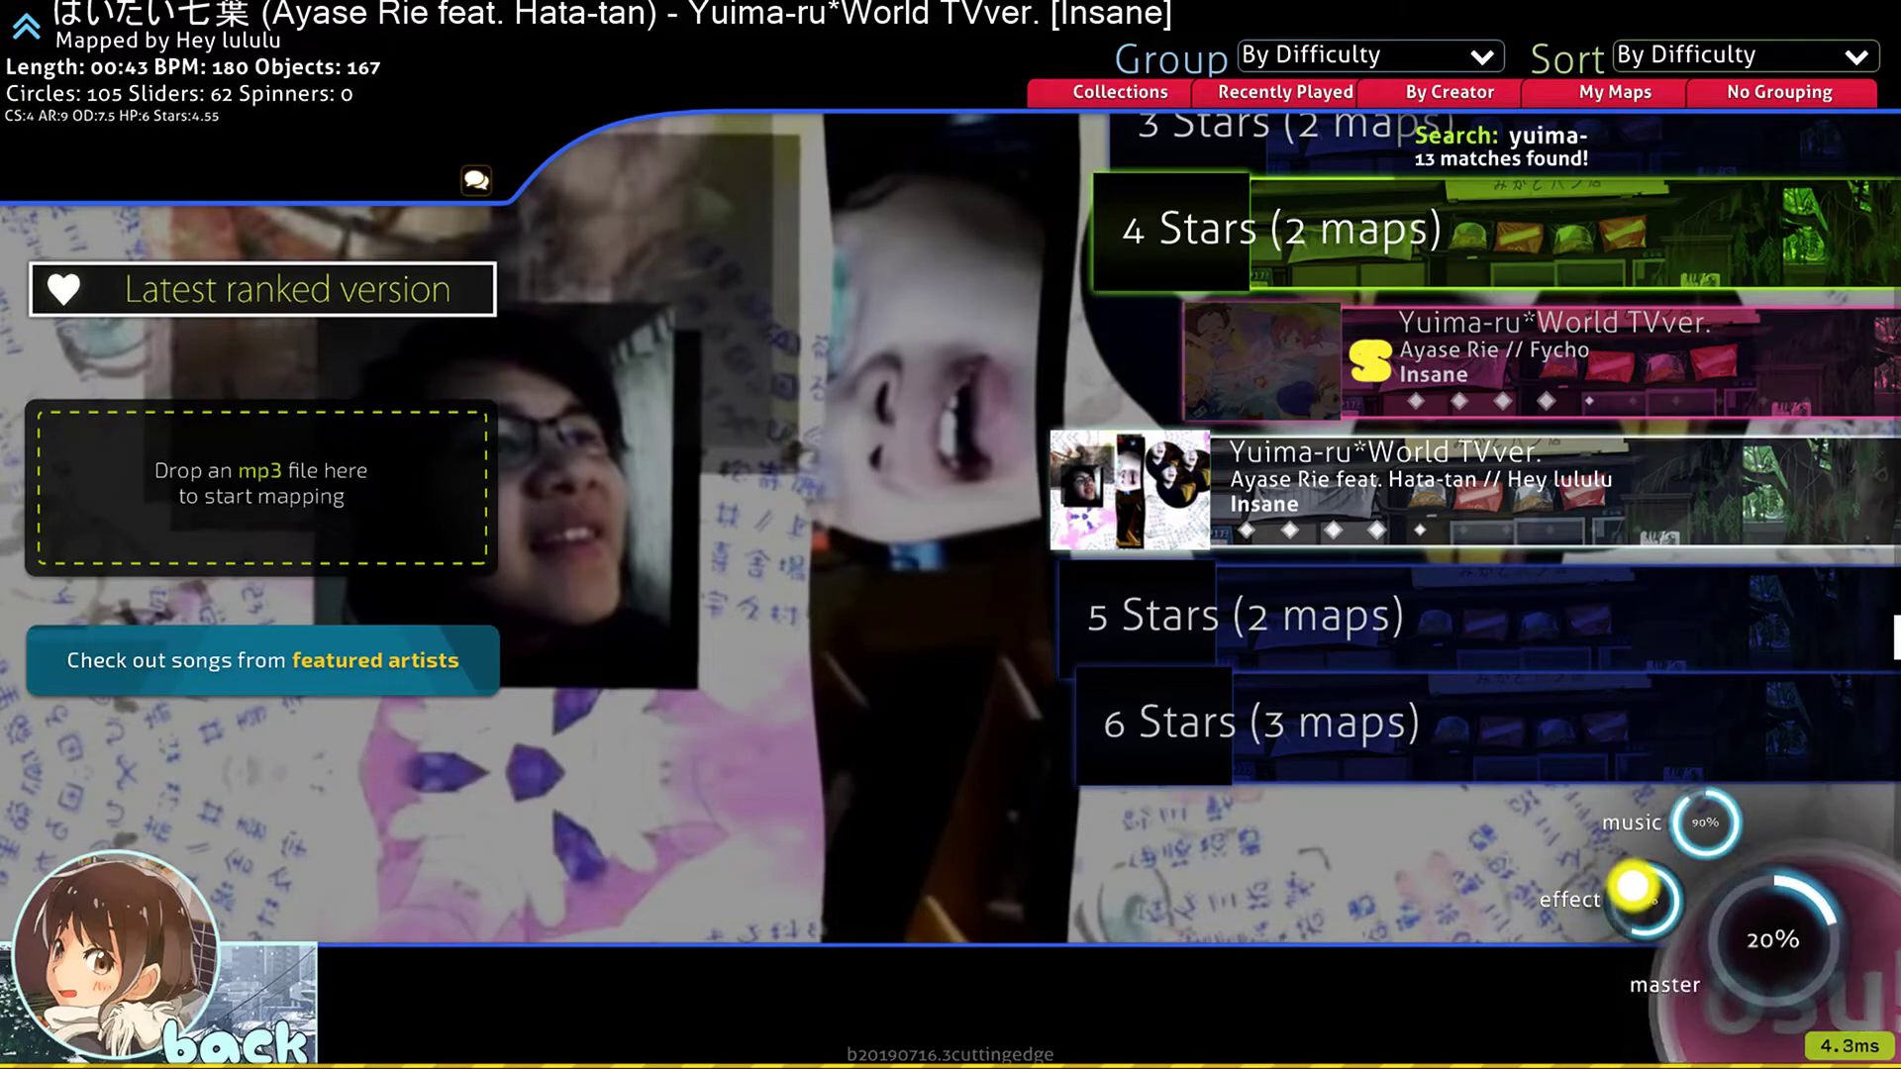
left_click(1510, 258)
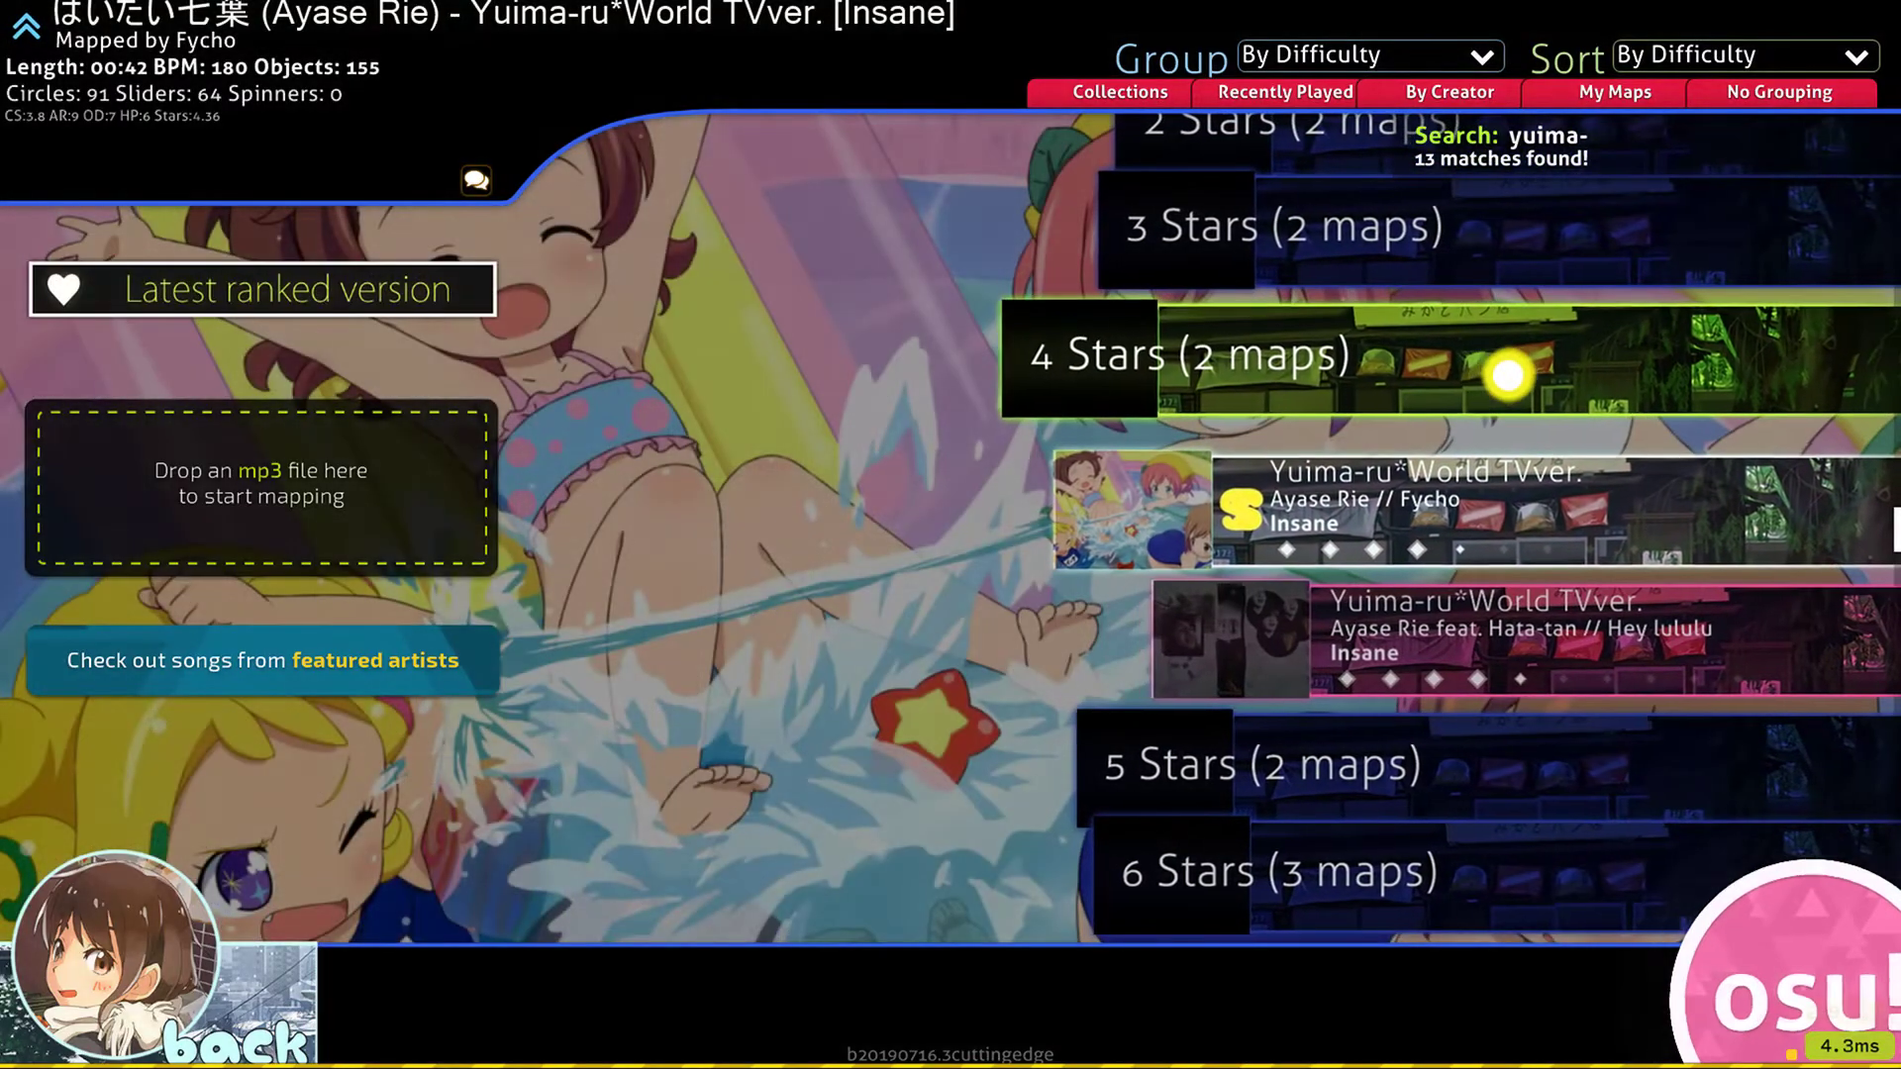
Step: Replace the song search with "offset" to open Offset Wizard in the editor and start a test play
key("BackSpace")
key("BackSpace")
key("BackSpace")
key("BackSpace")
key("BackSpace")
key("BackSpace")
type("offset")
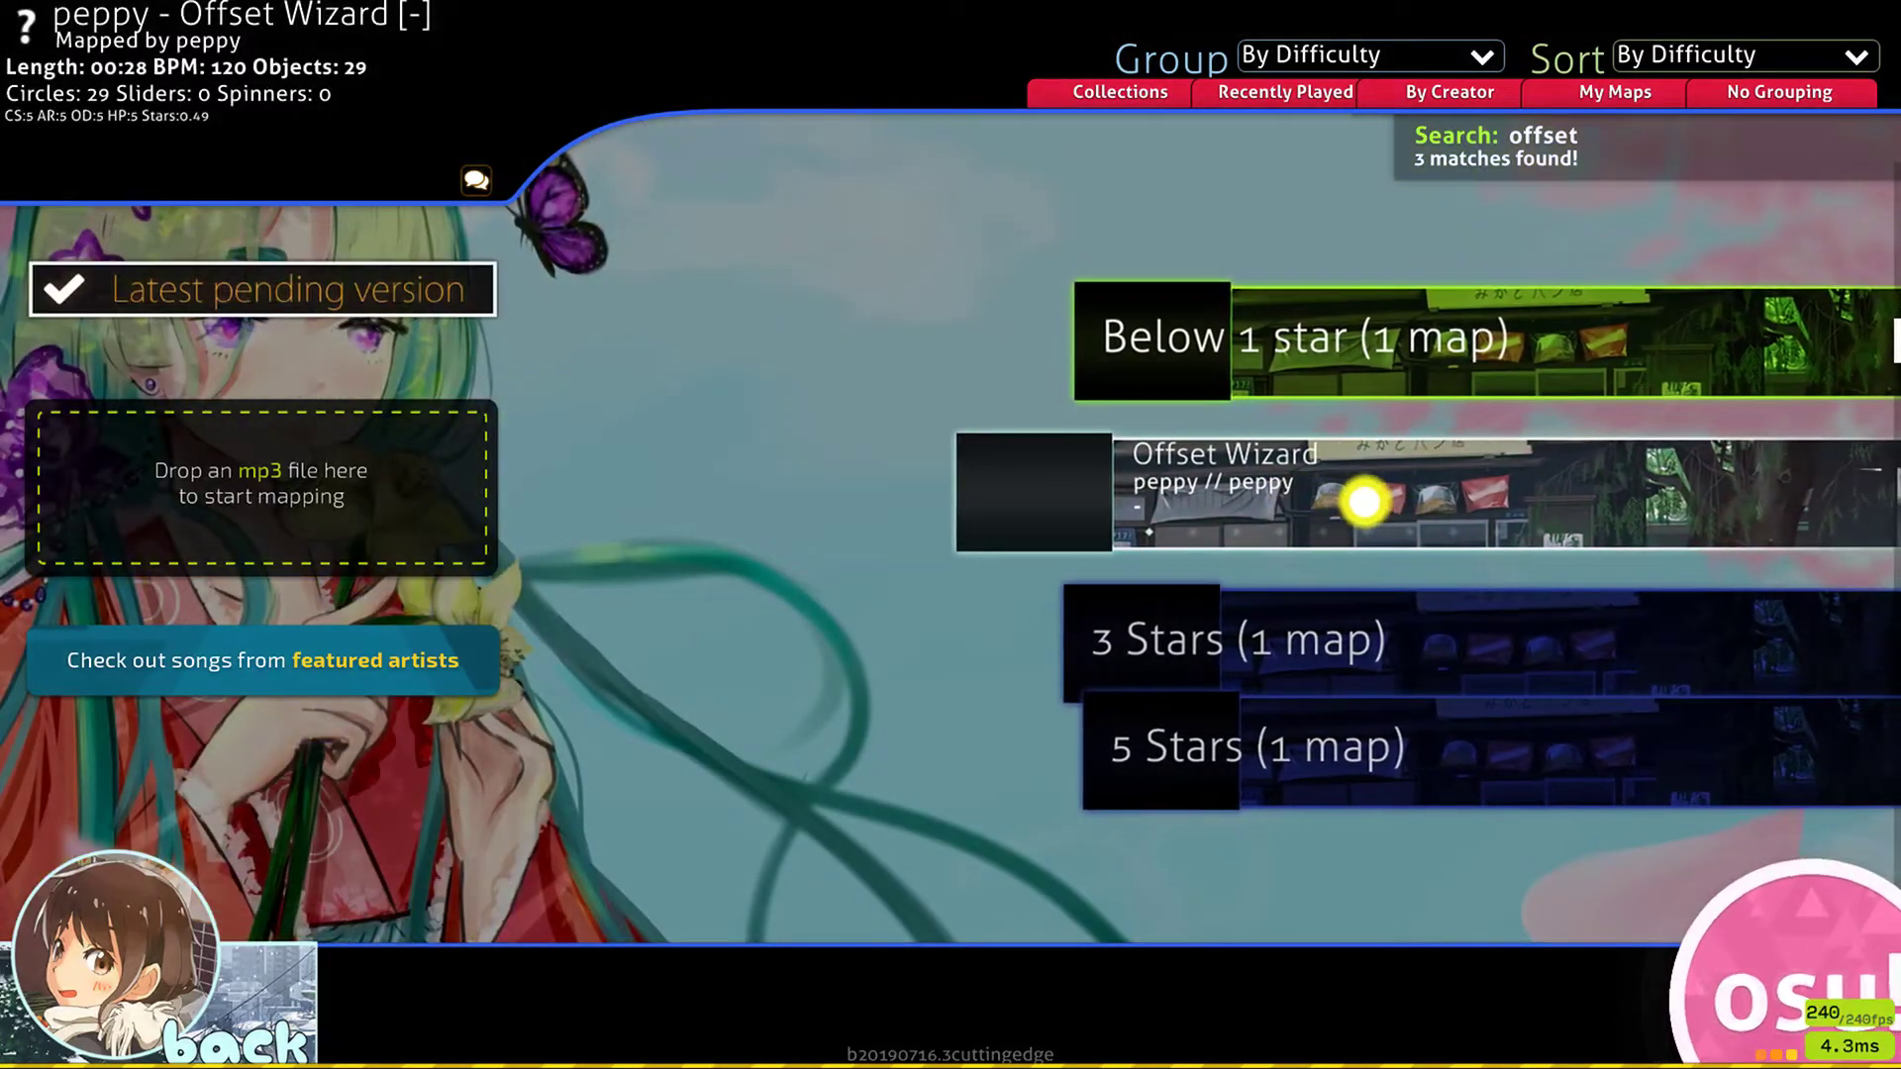
left_click(1366, 500)
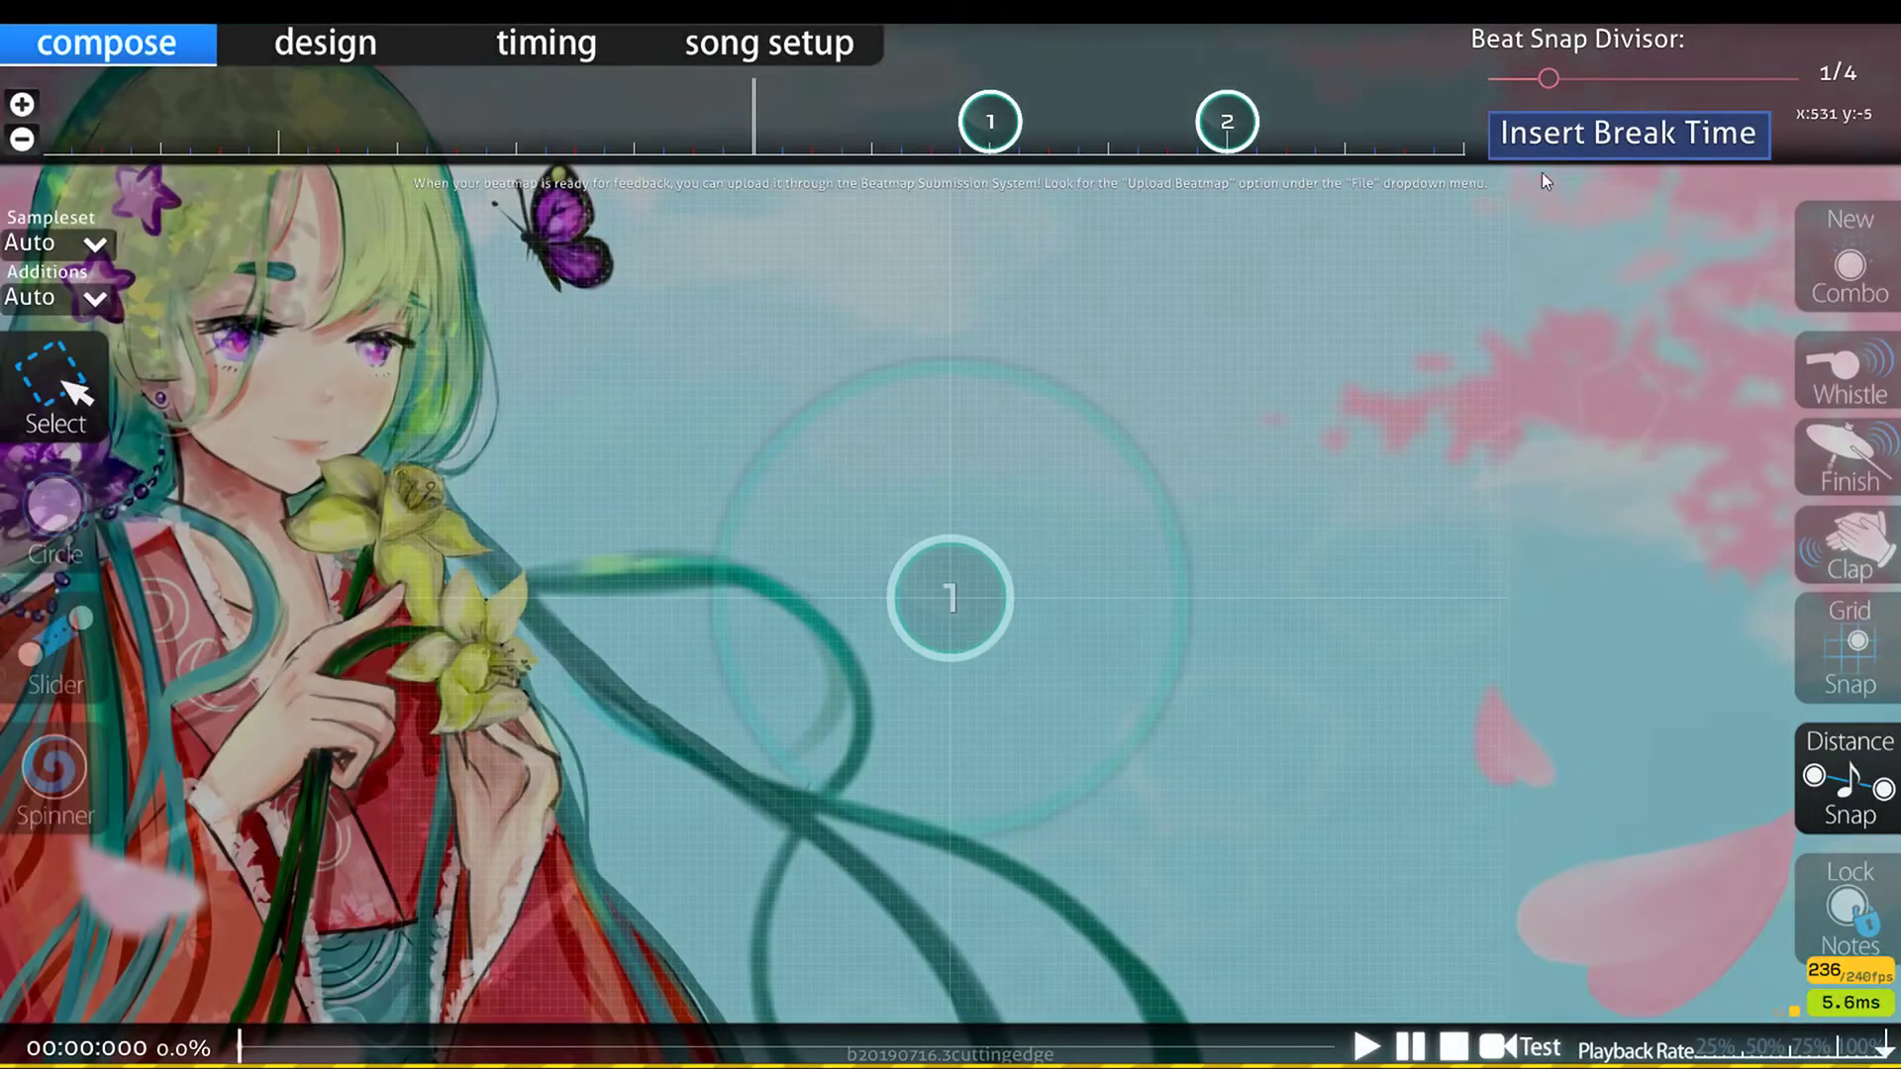
left_click(1539, 1057)
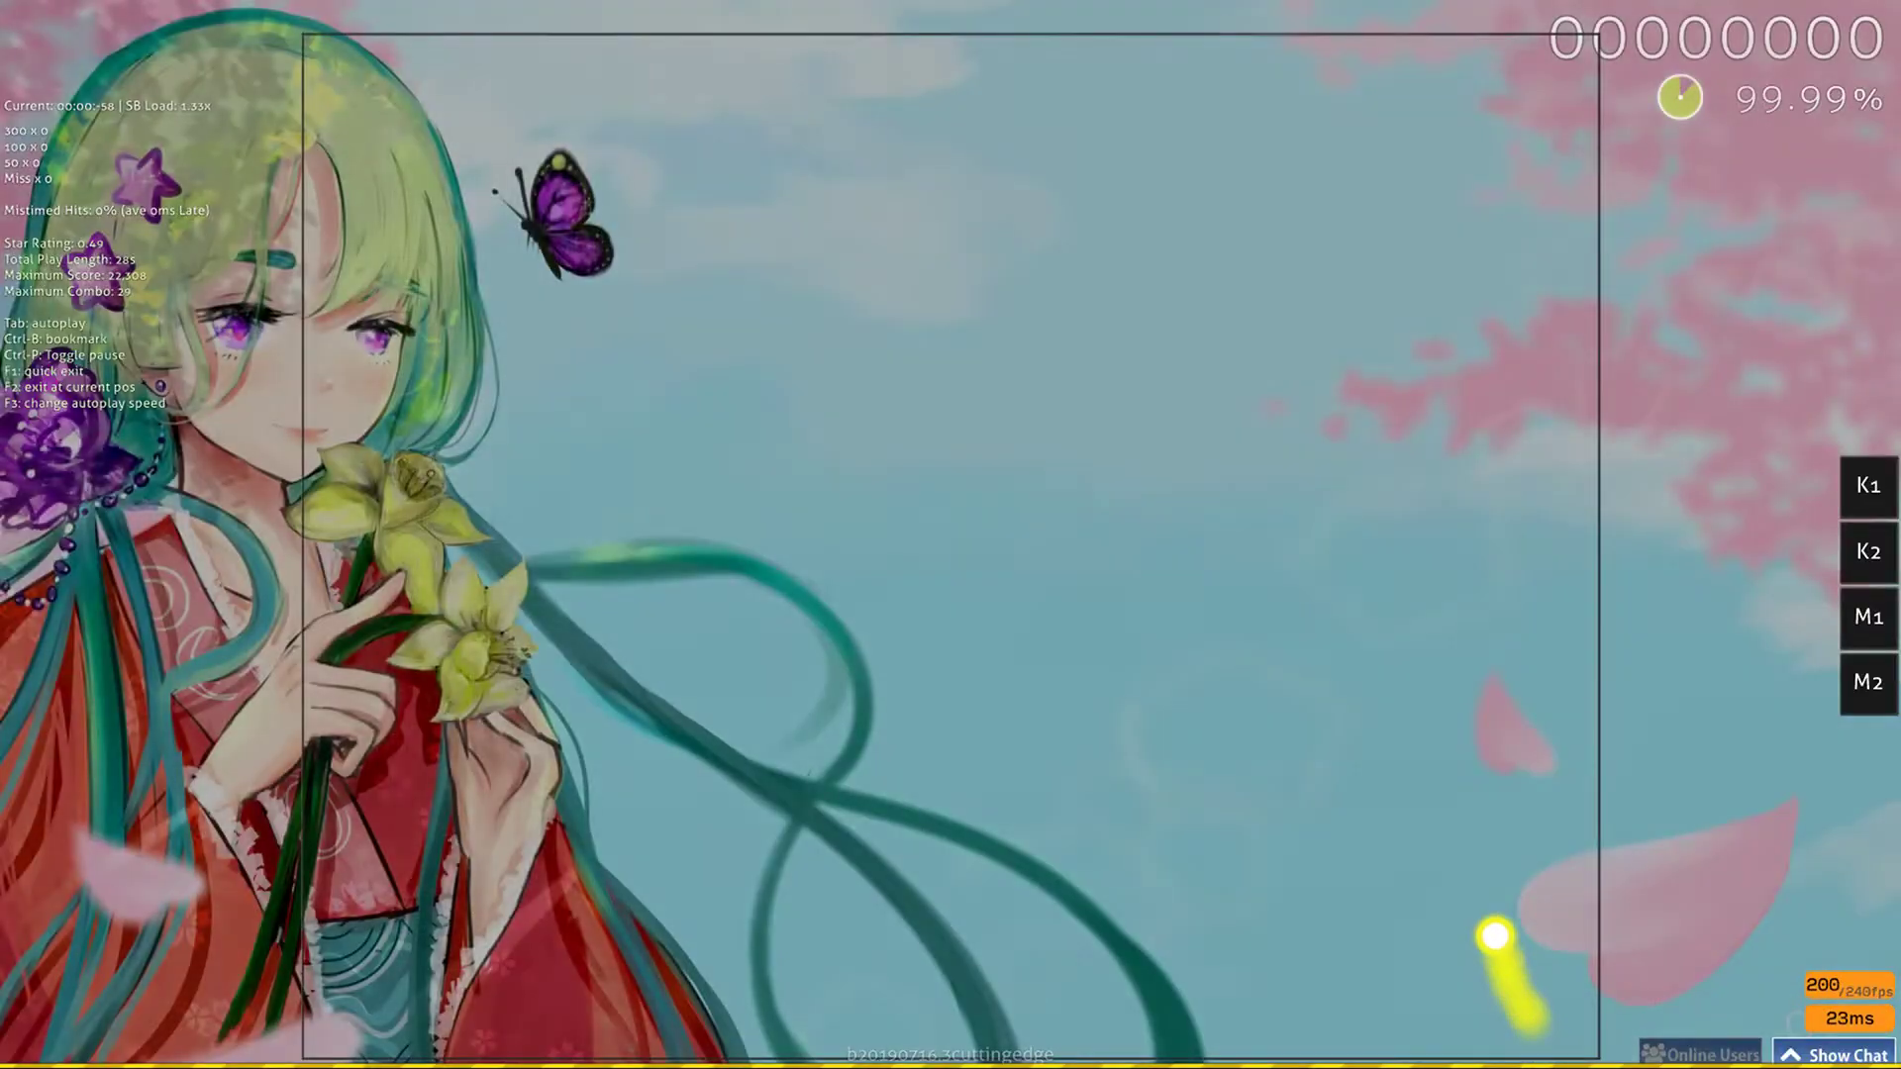
Step: Play through the Offset Wizard circles again to recheck the average hit timing, and pause the test play
key("z")
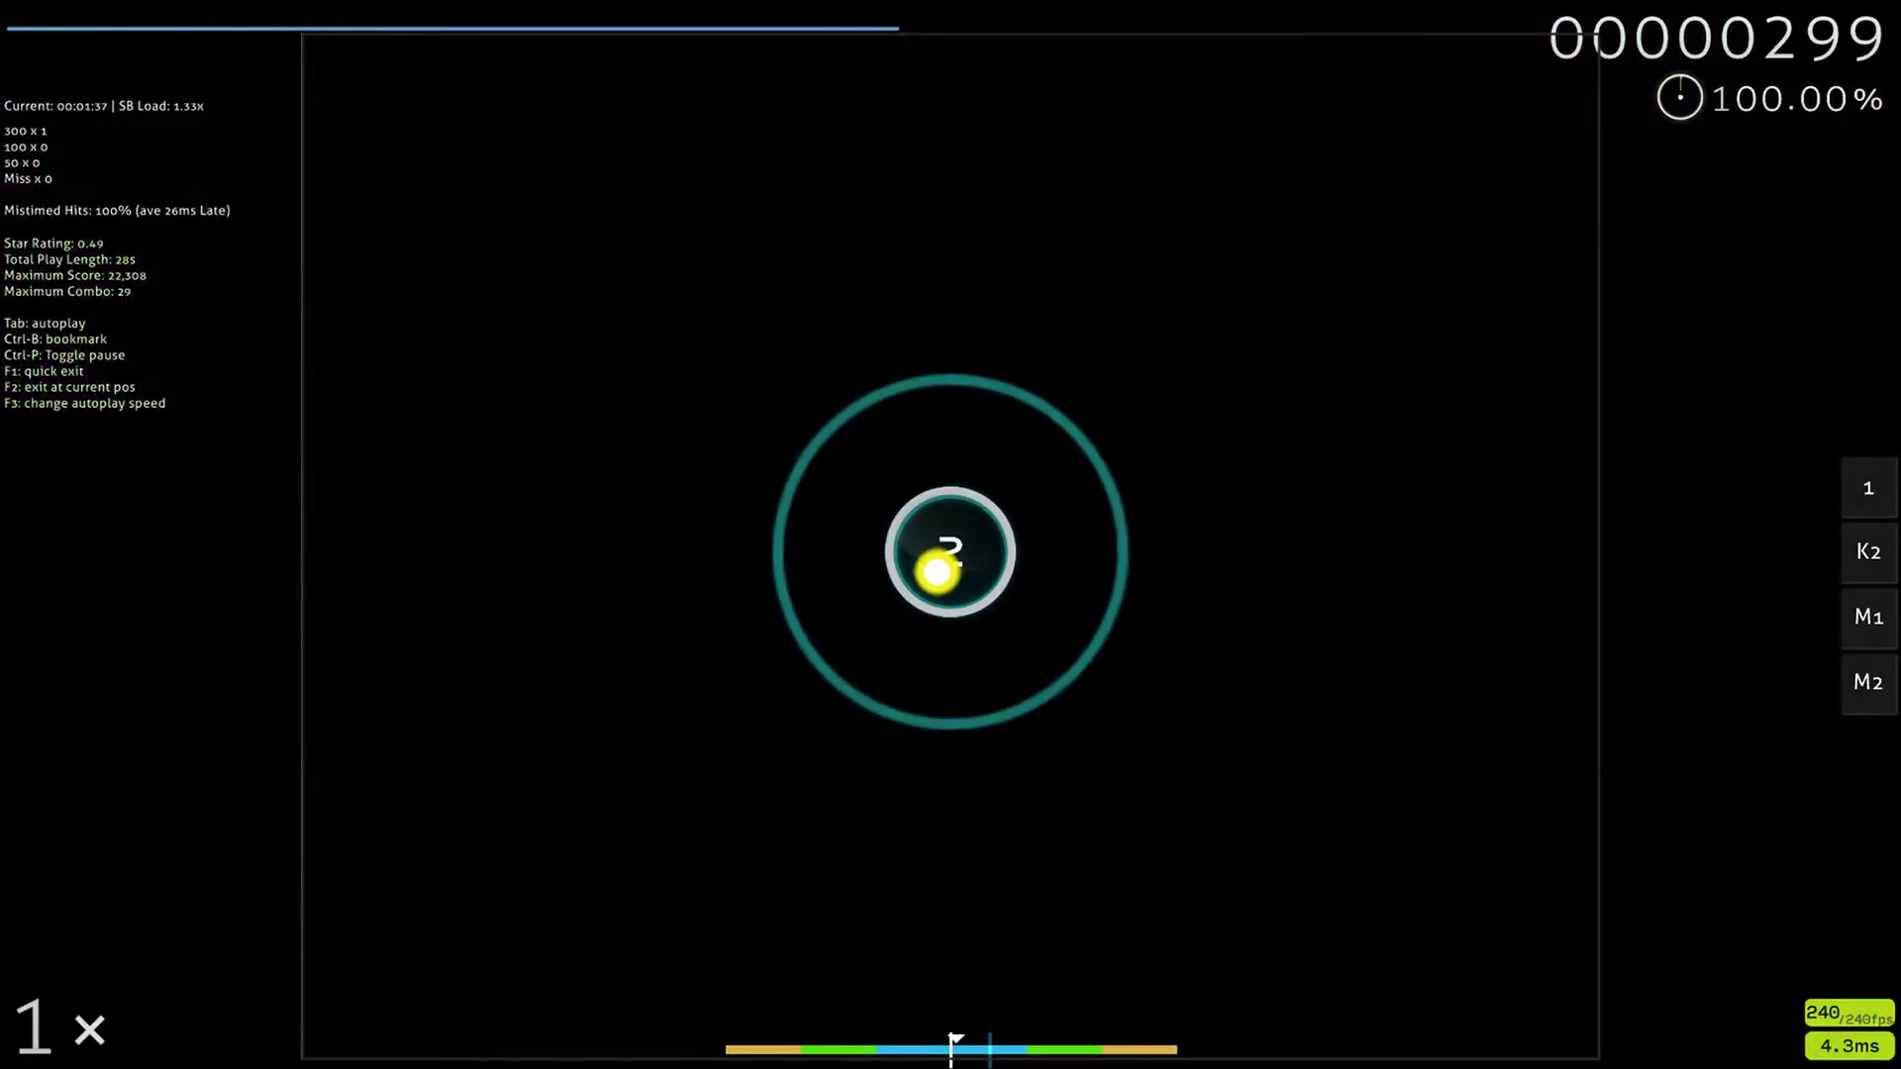
key("x")
key("z")
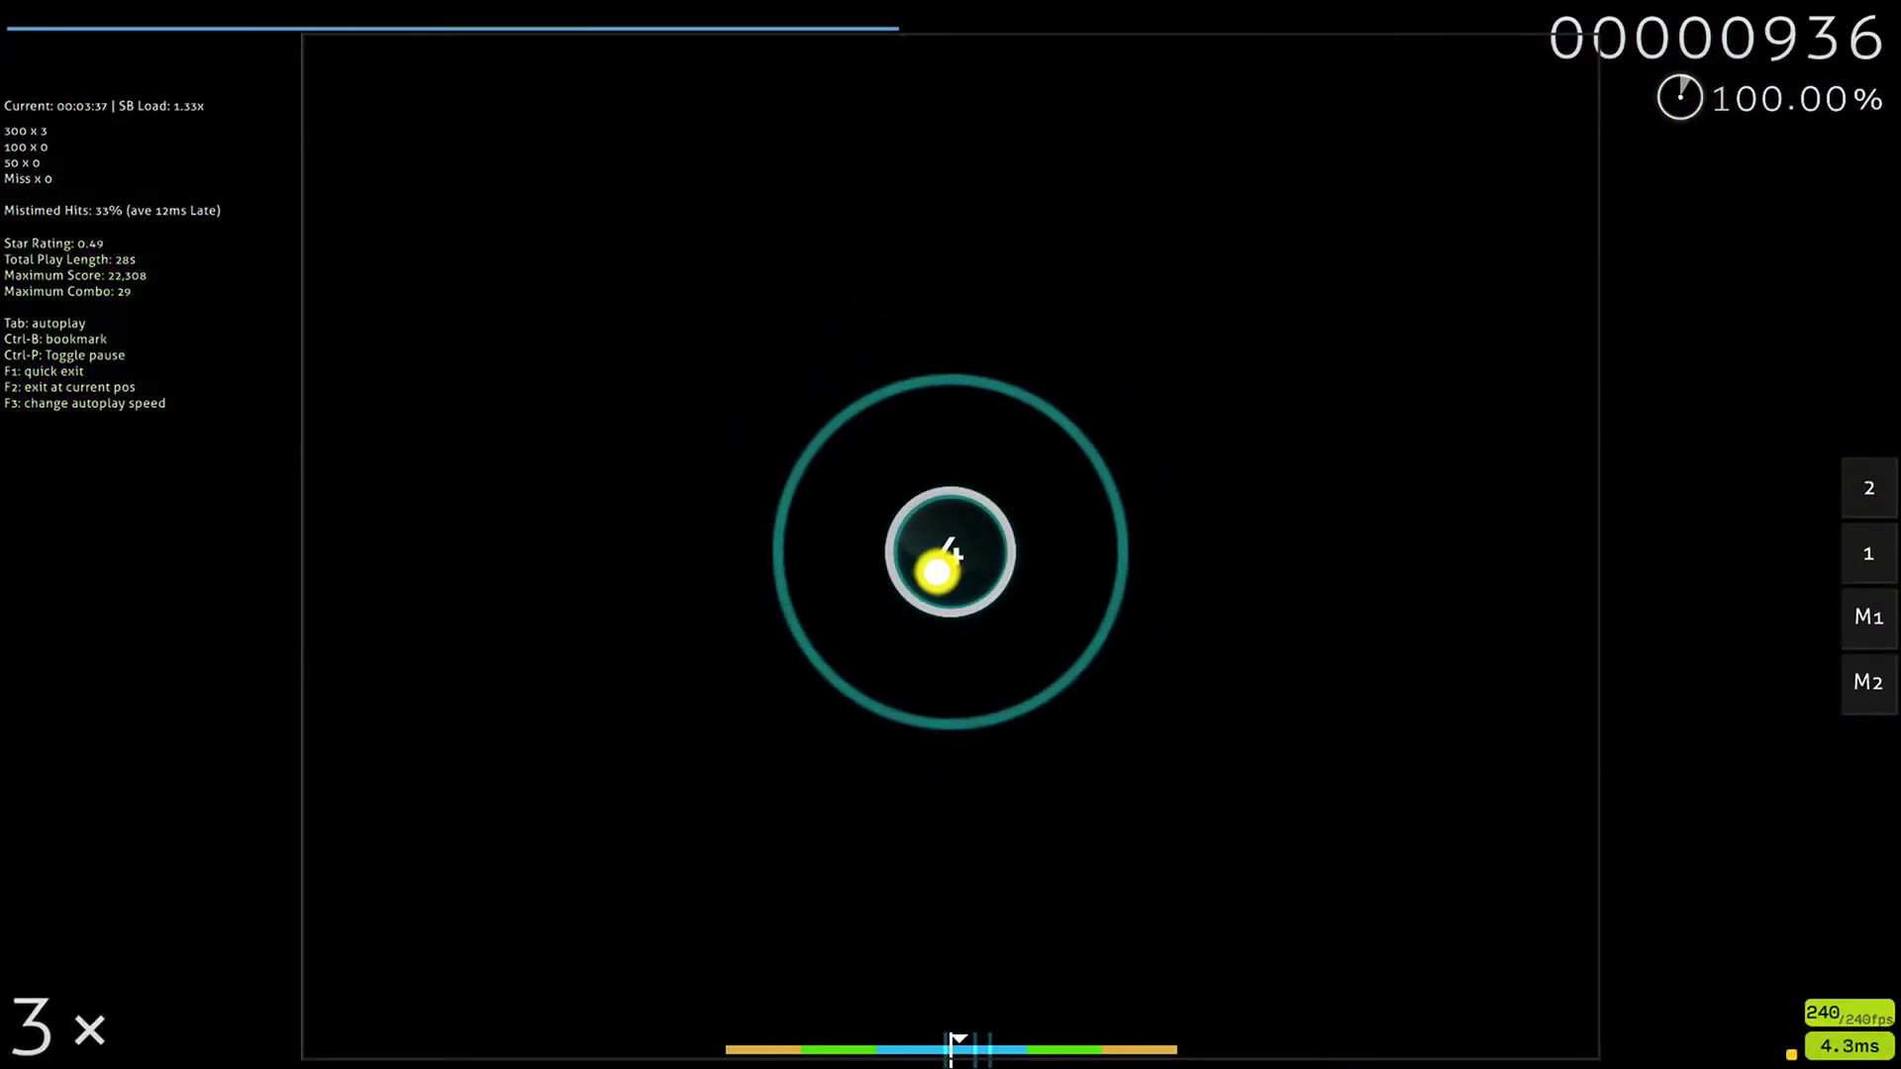
key("z")
key("z")
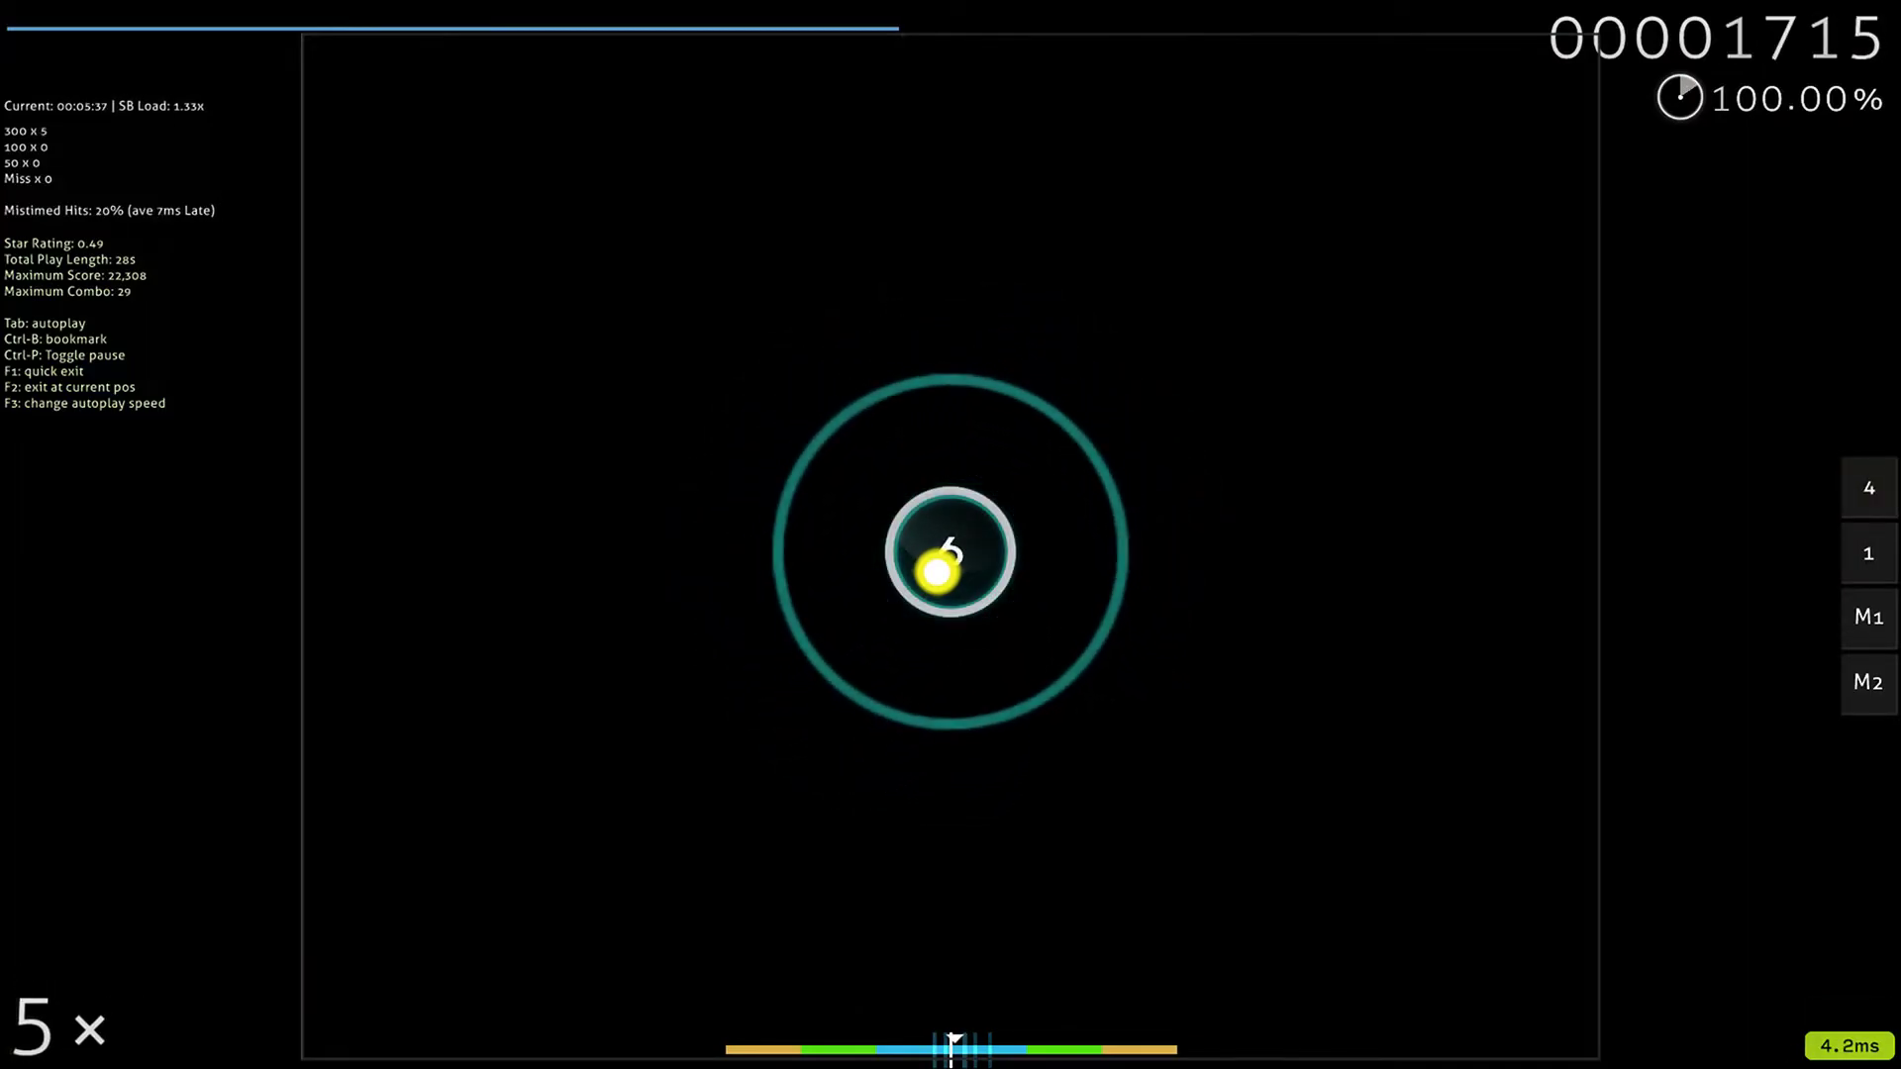
key("z")
key("z")
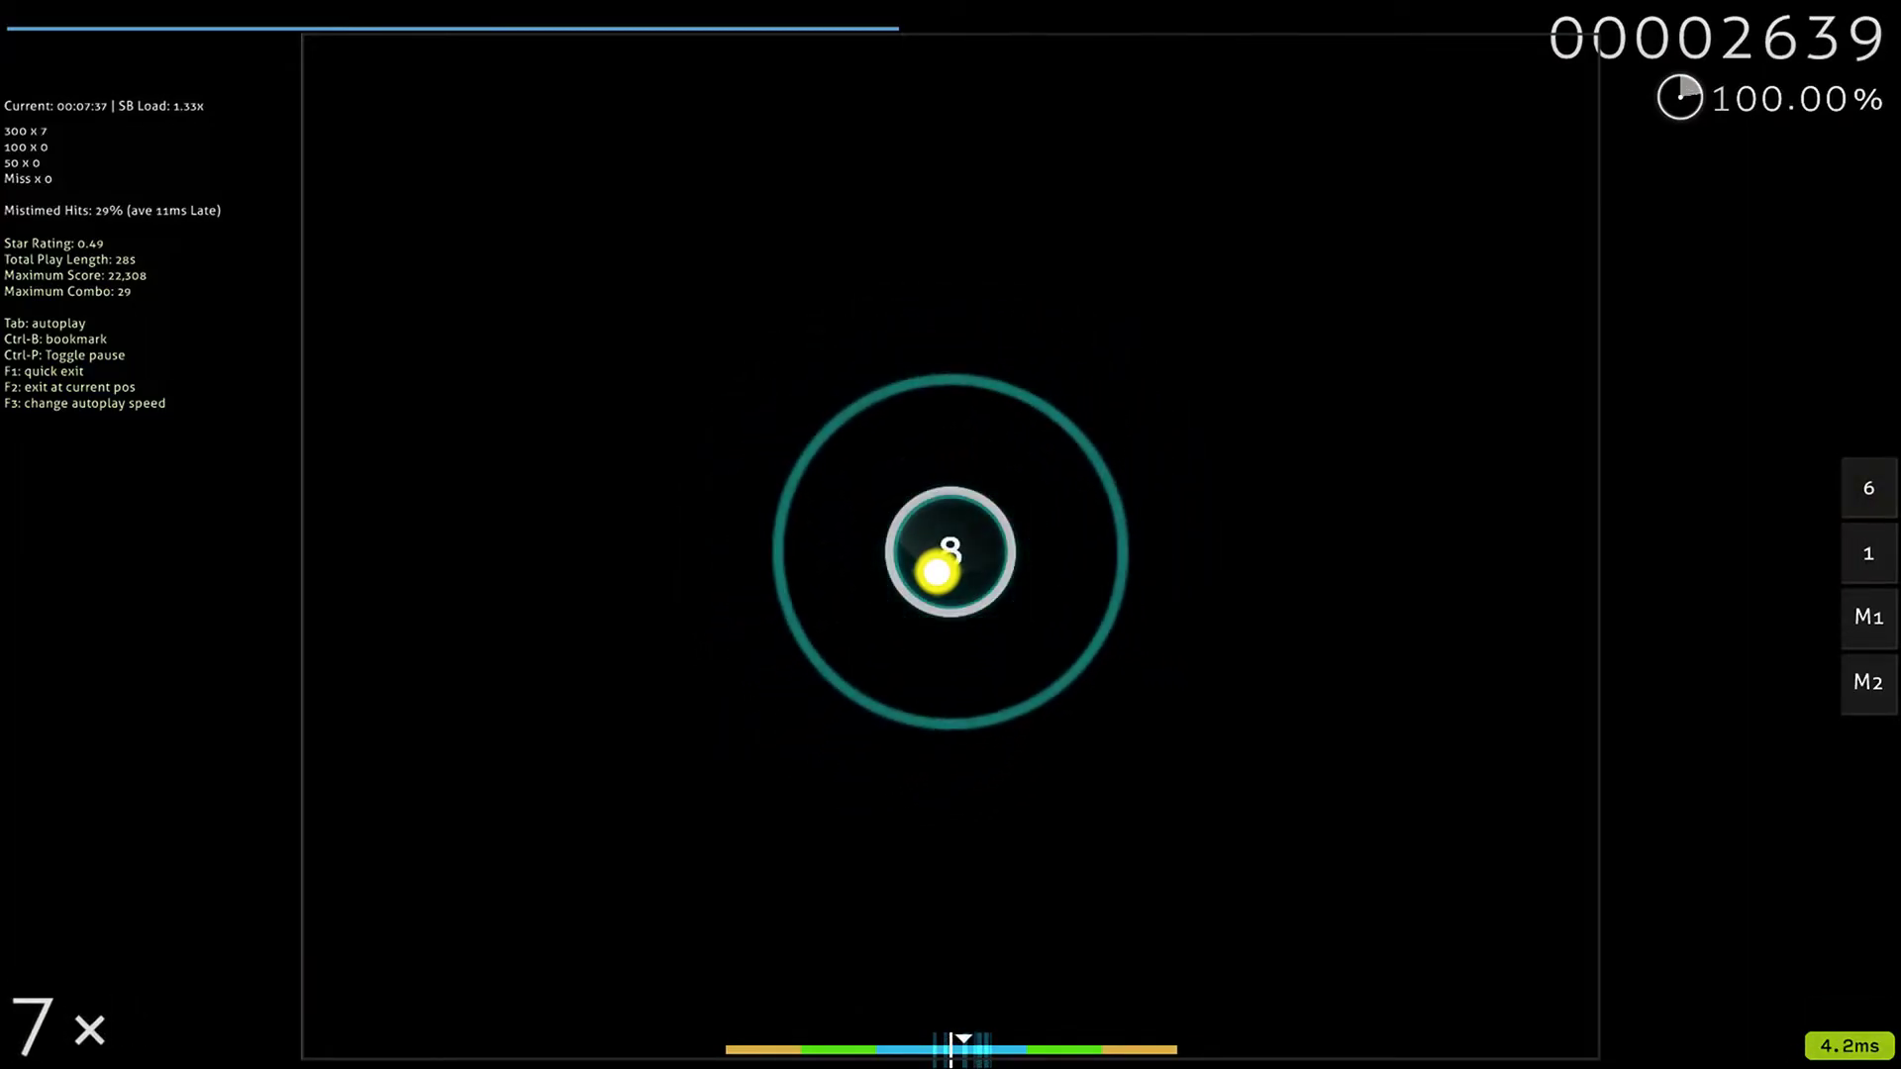
key("z")
key("z")
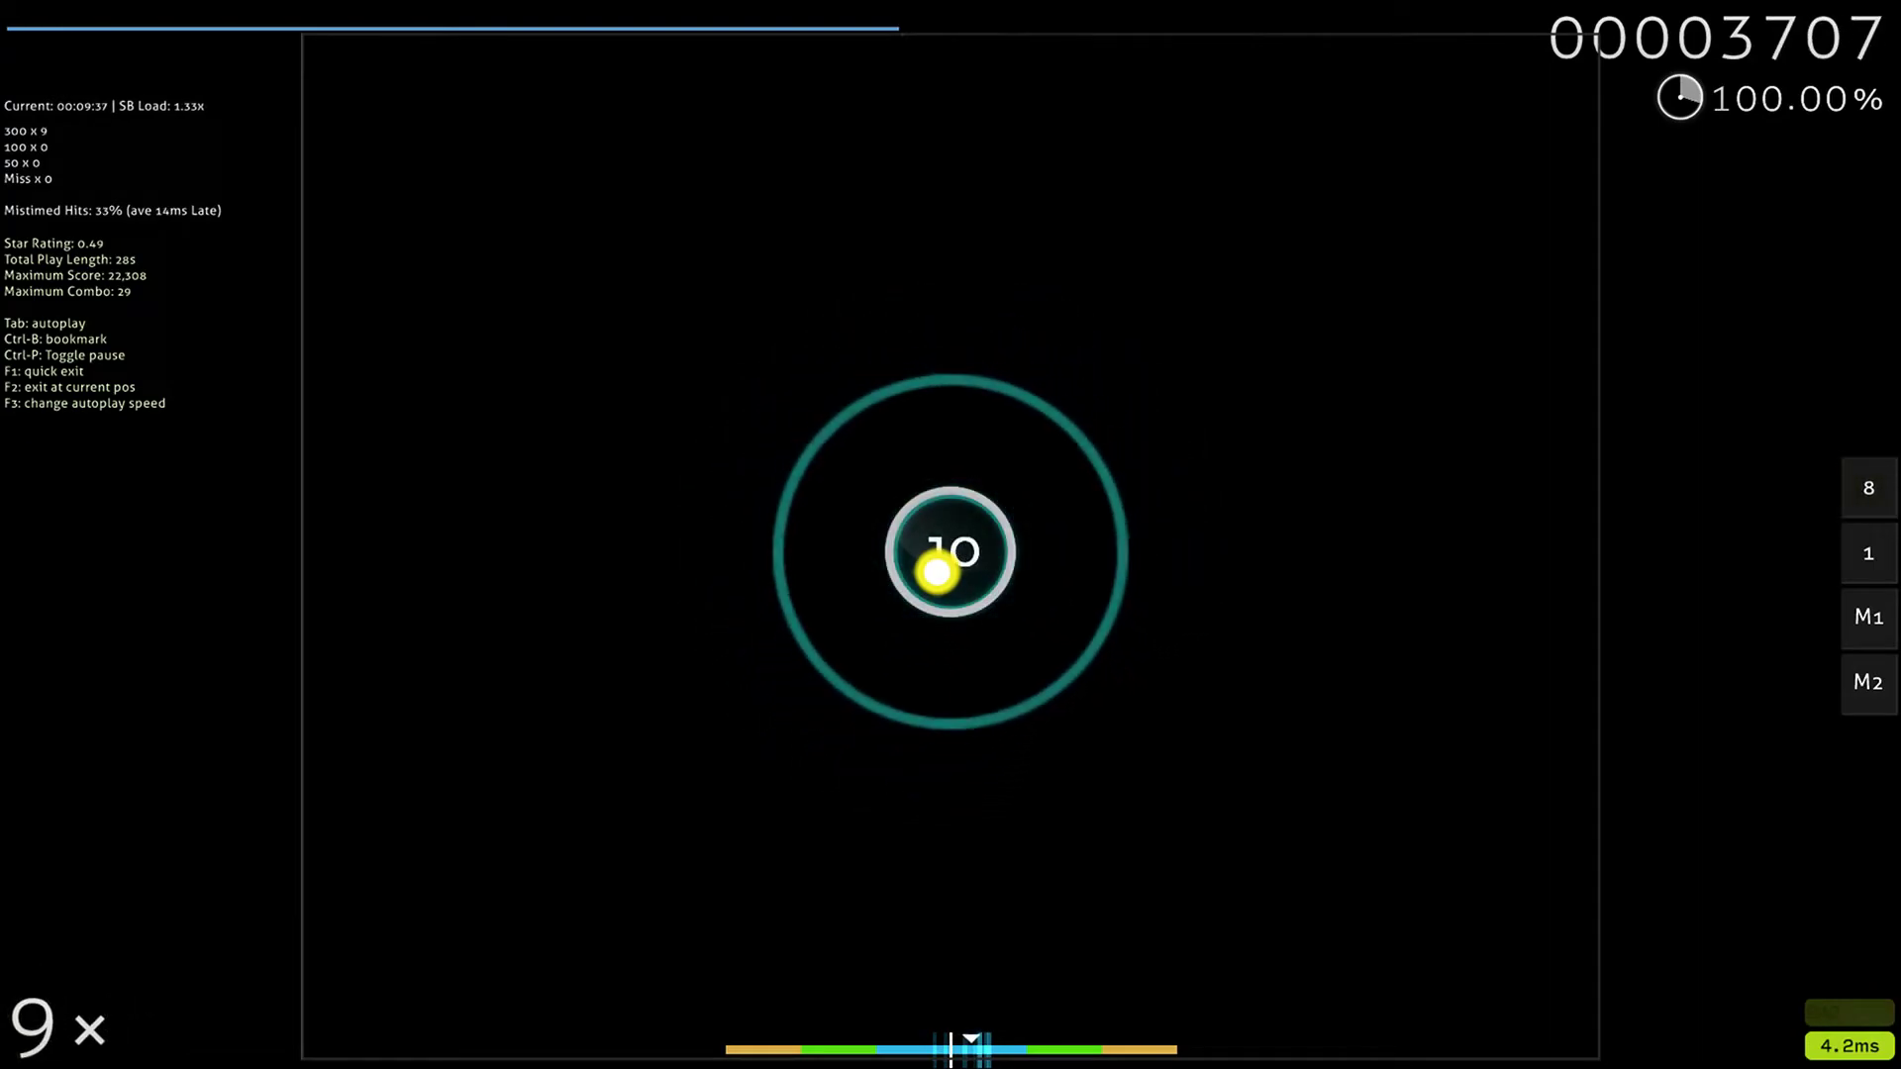
key("z")
key("z")
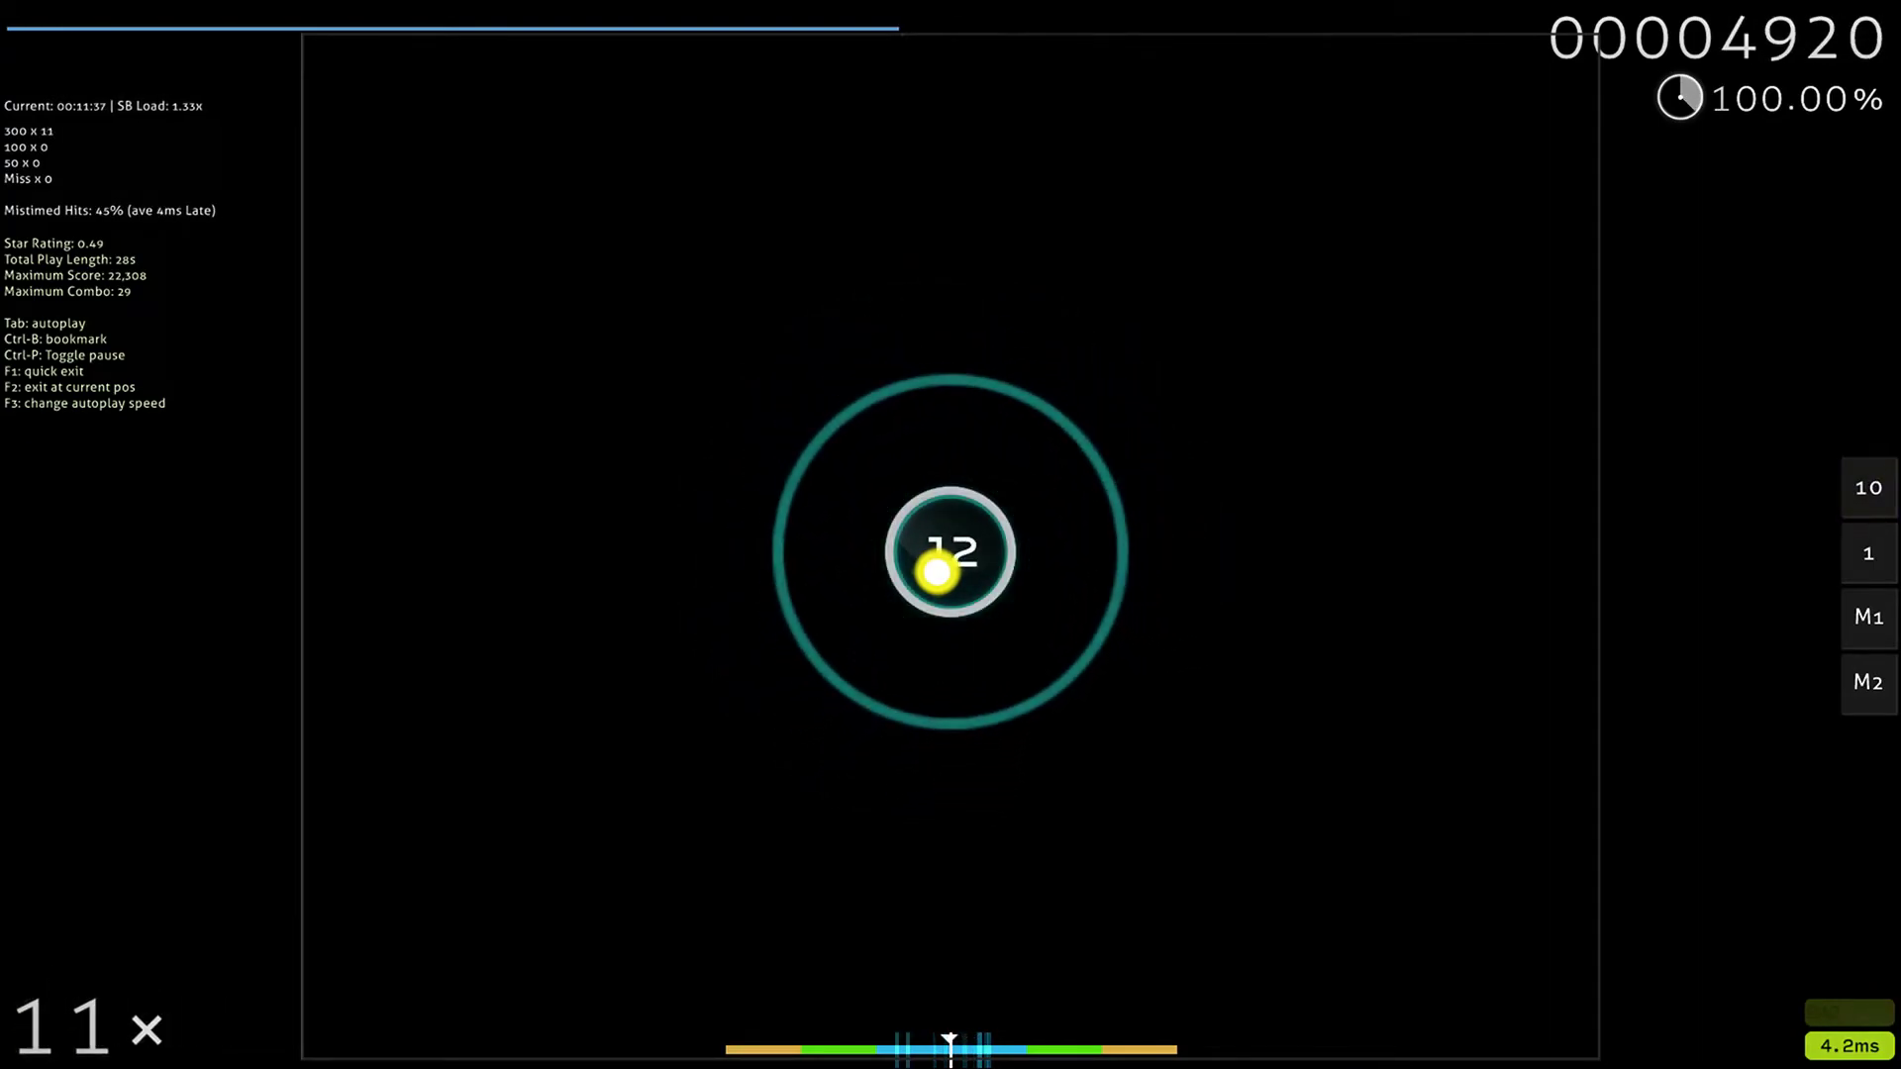
key("z")
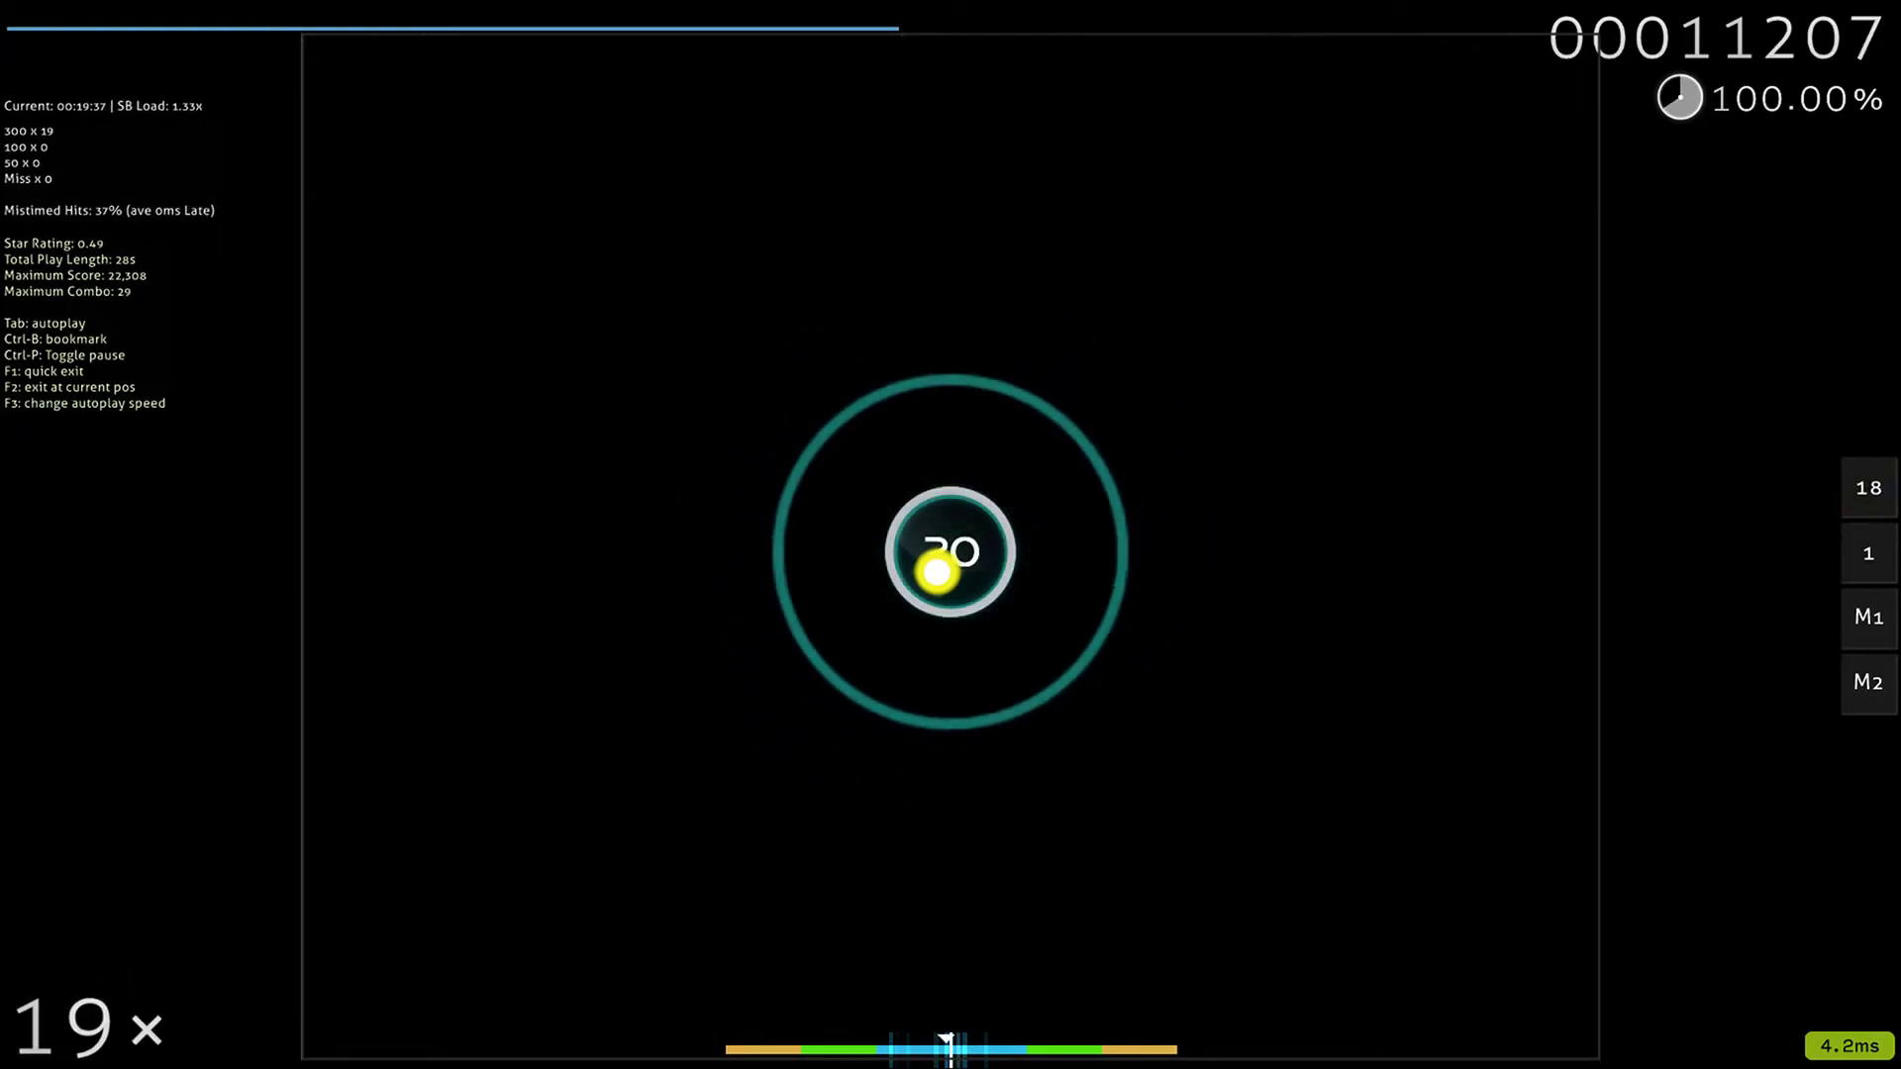
key("z")
key("z")
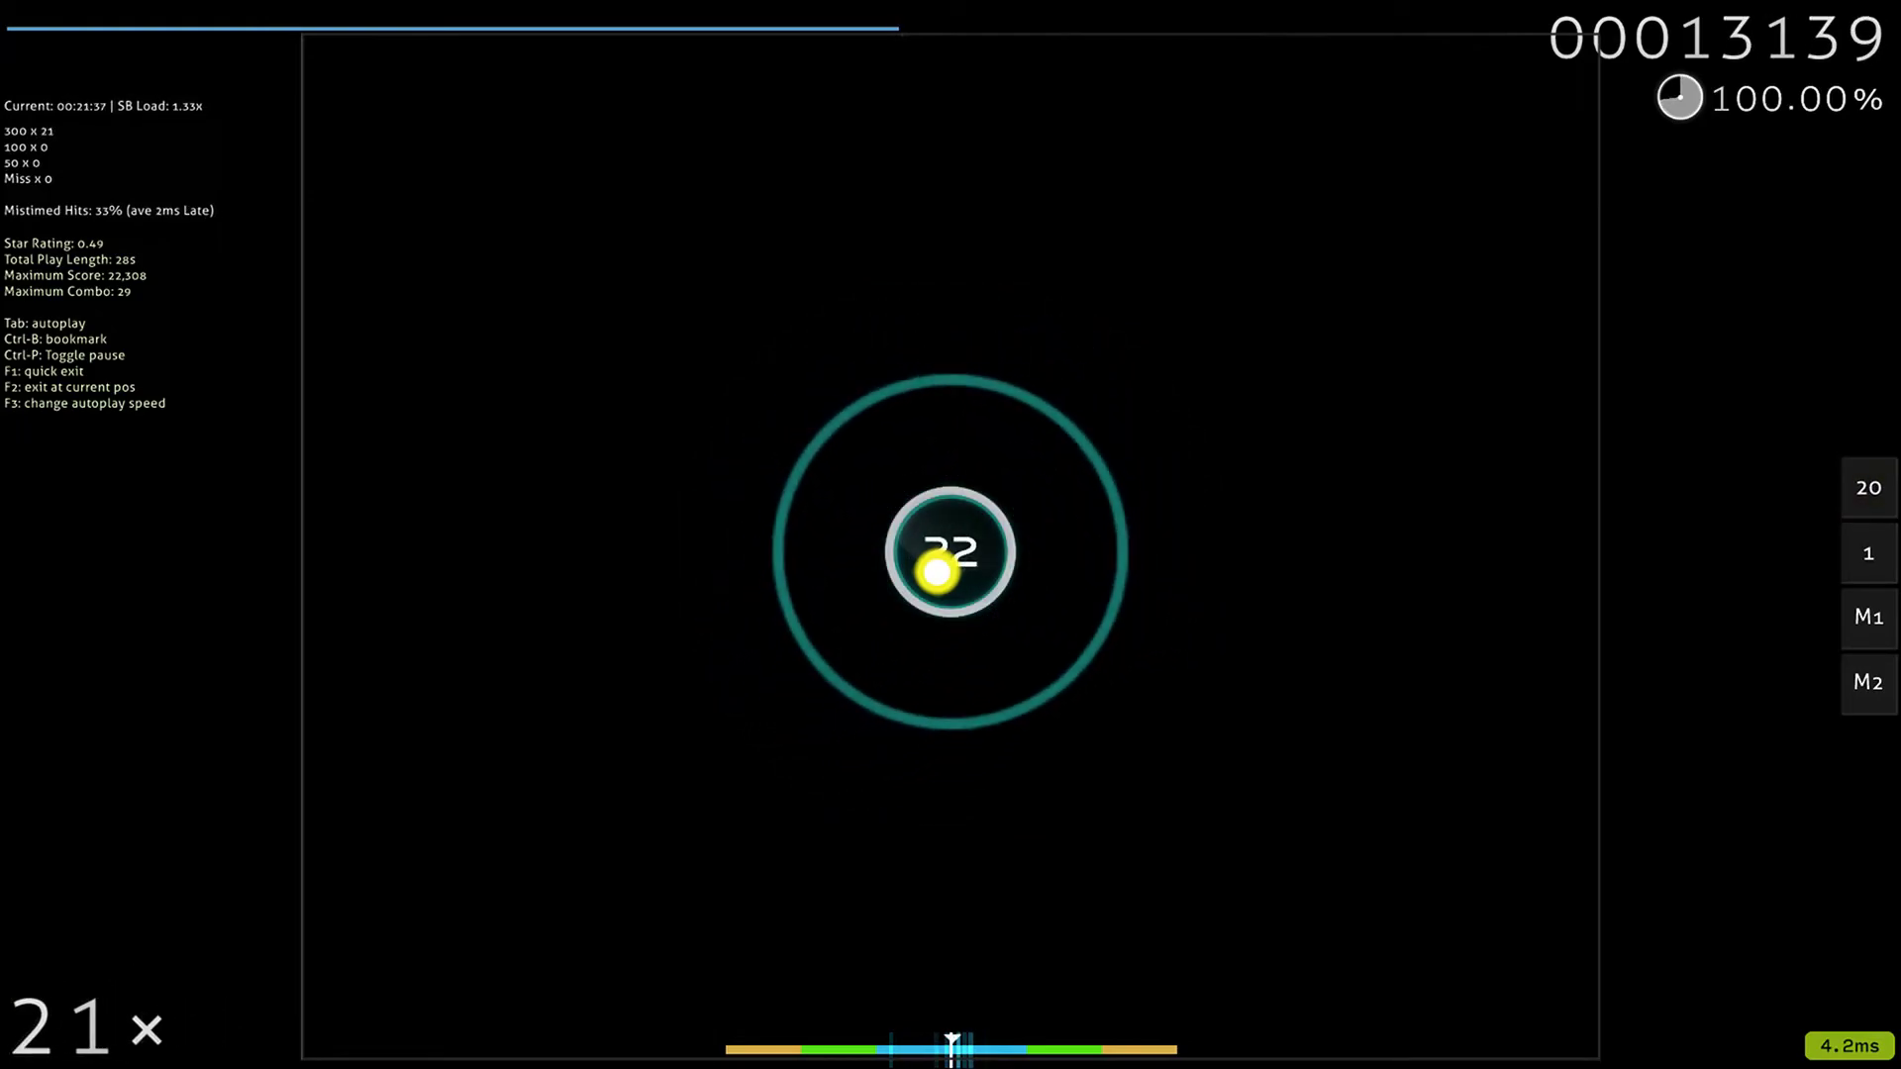
key("z")
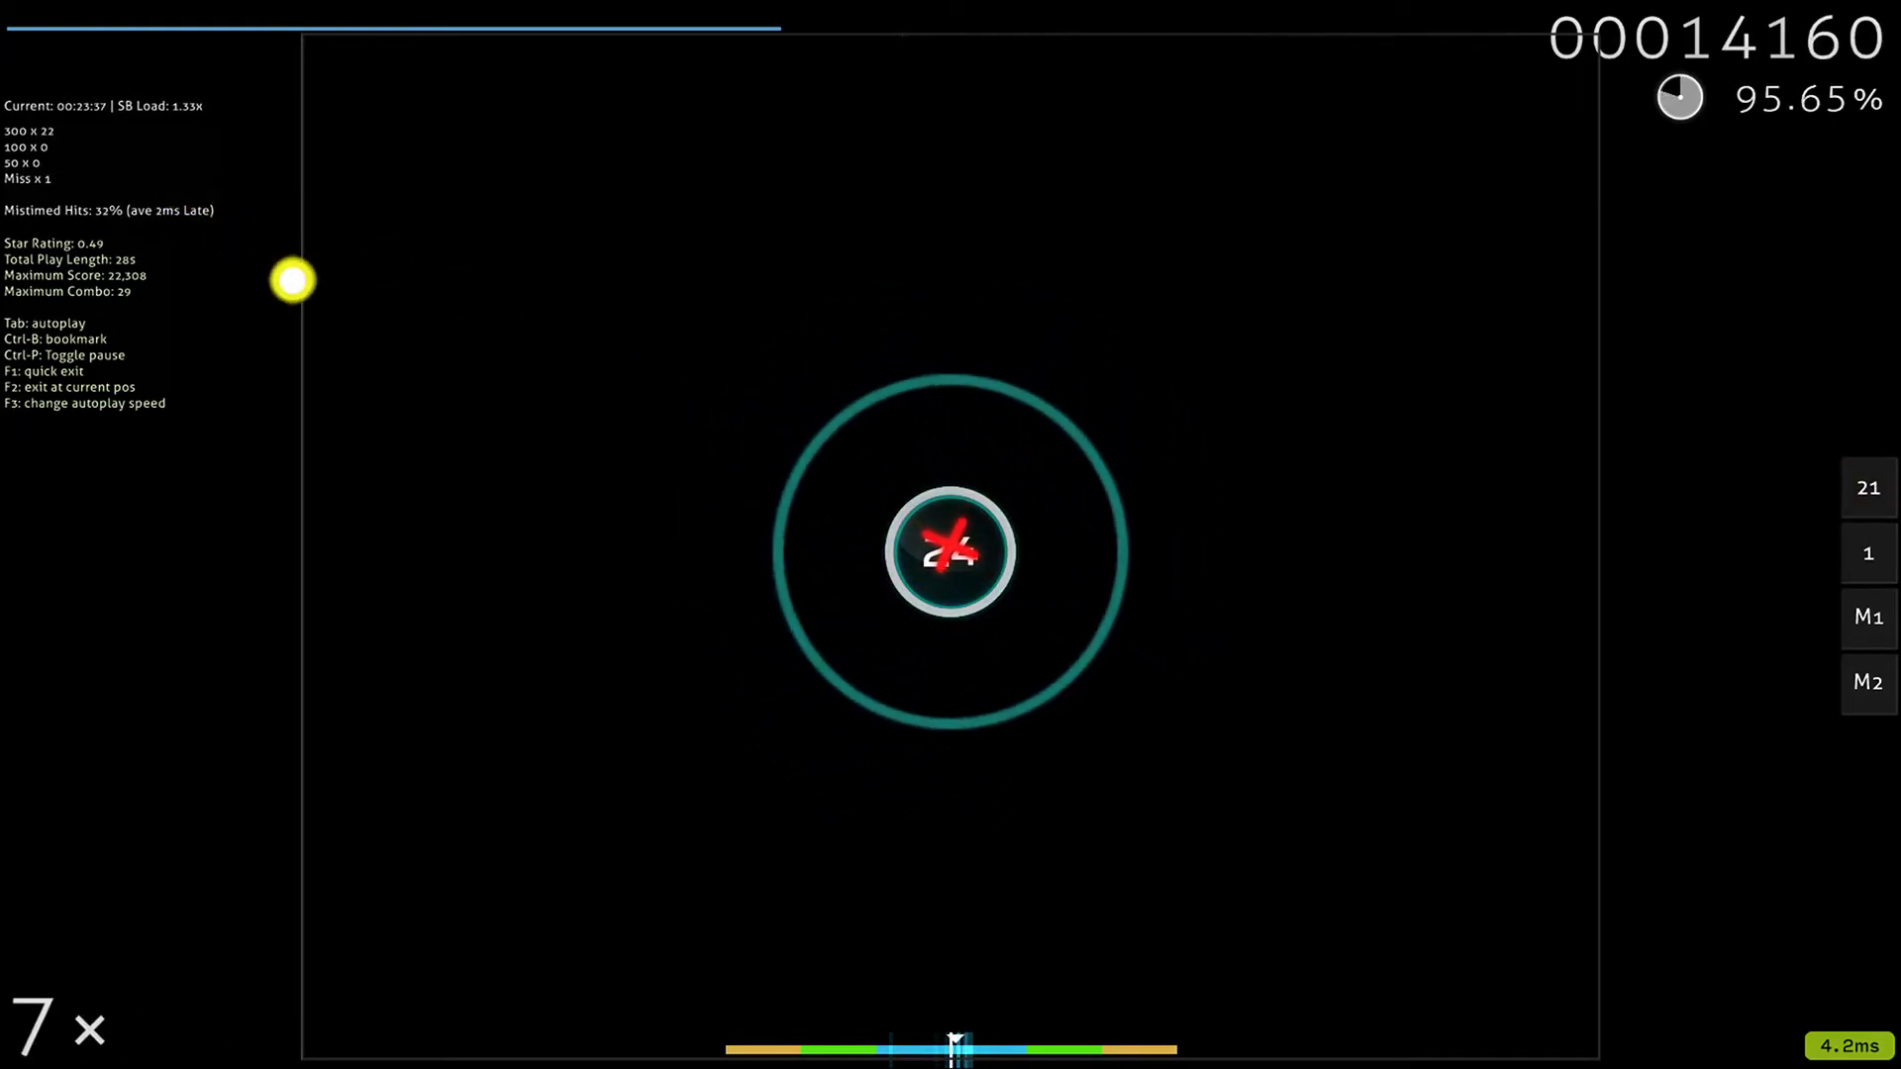
key("Escape")
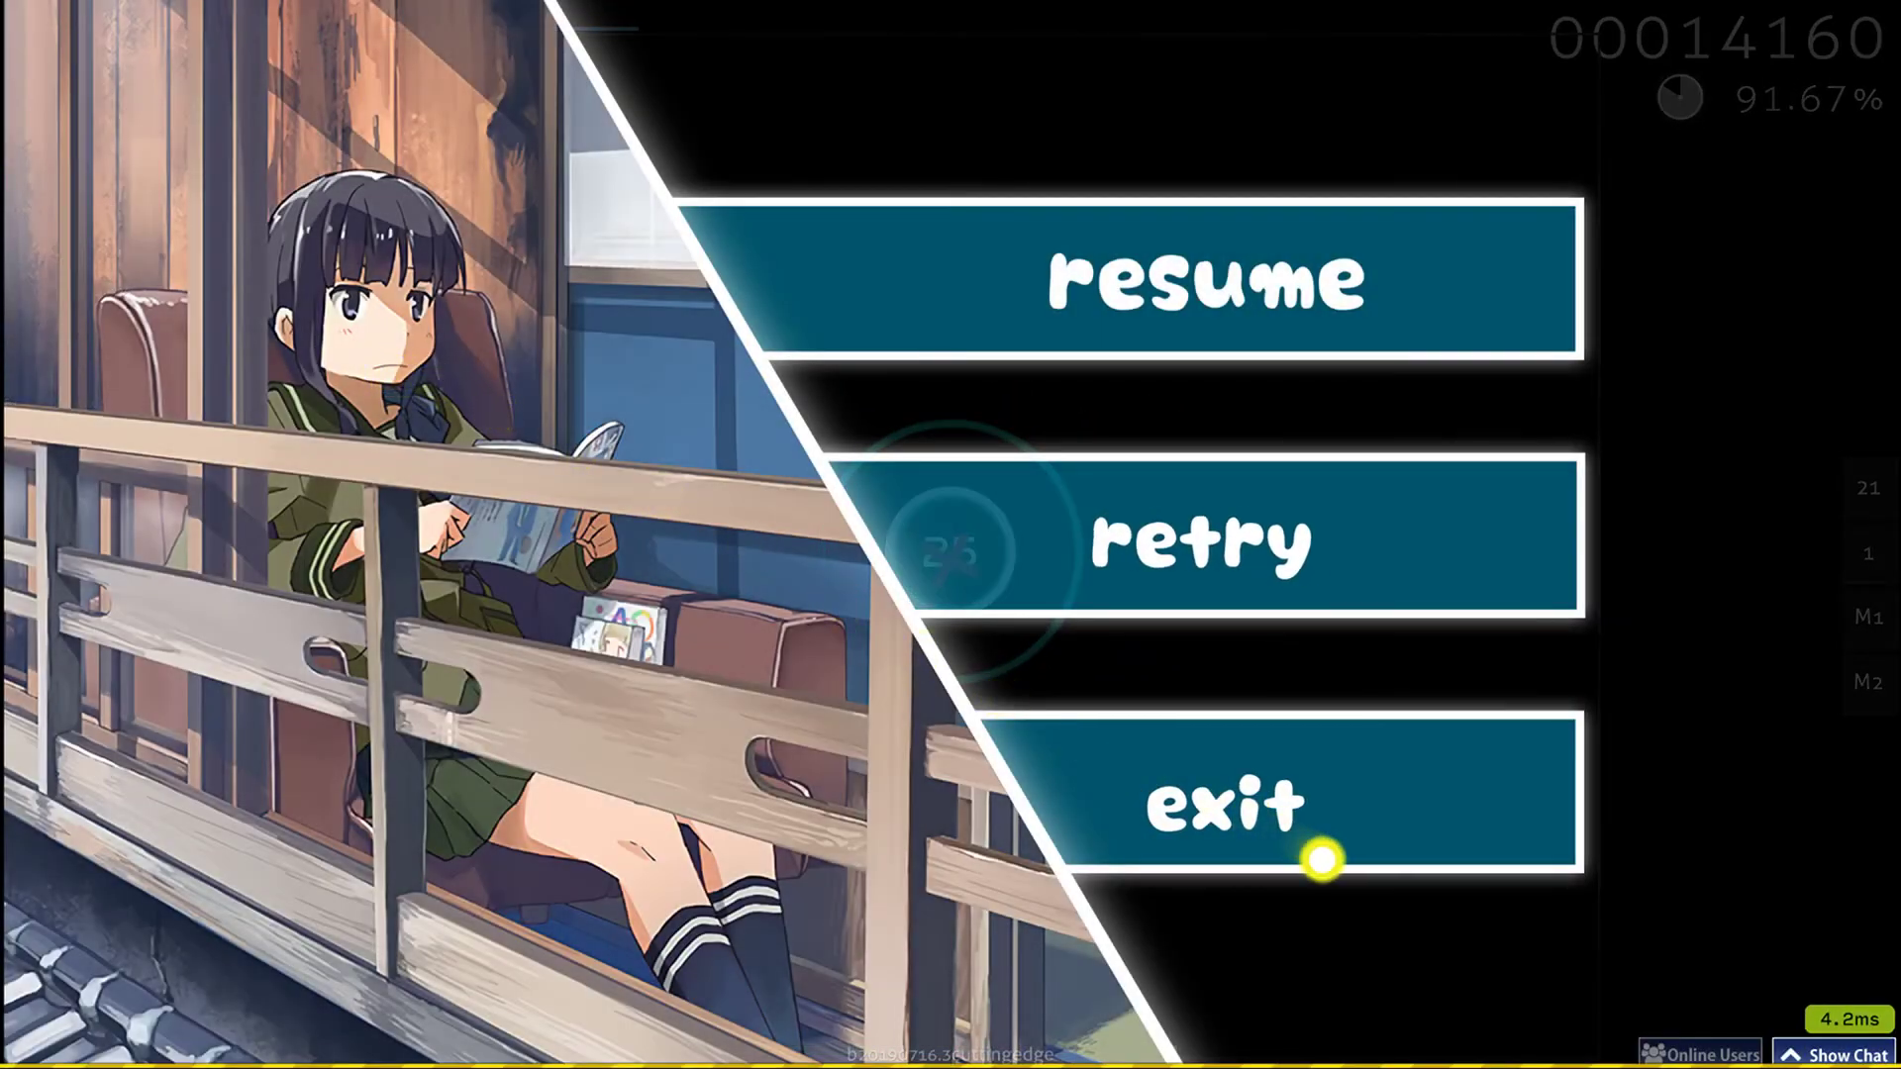